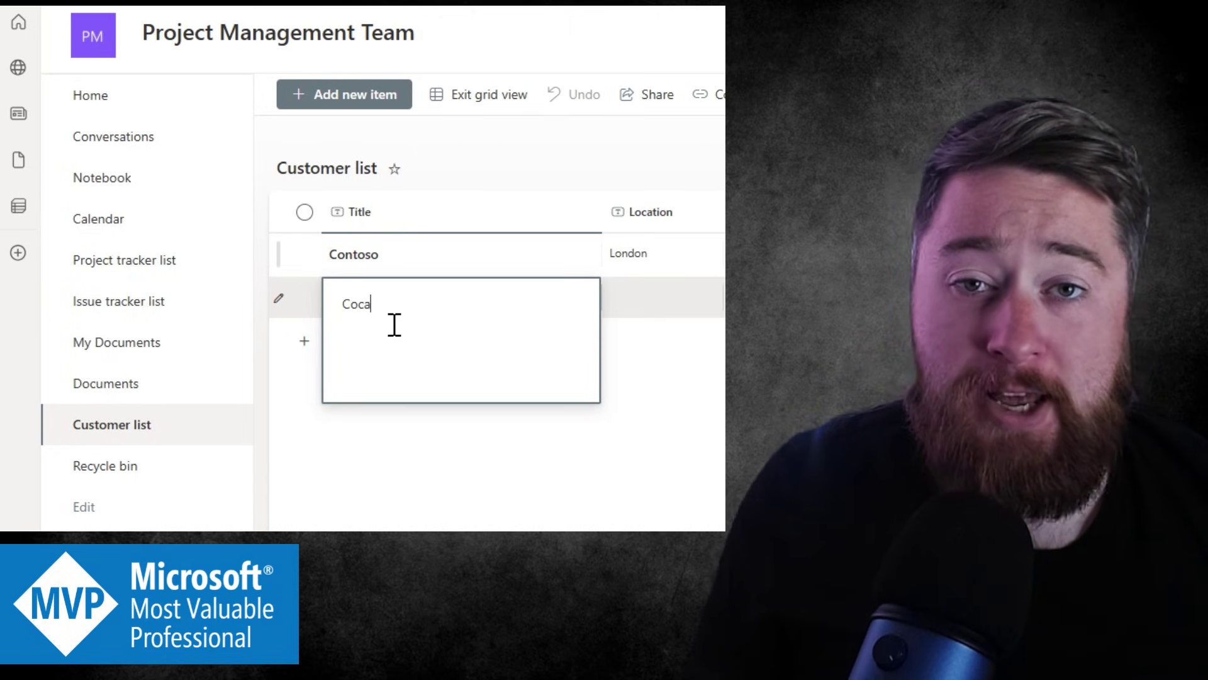
Add Coca Cold as a new entry in the Customer list and leave grid editing.
{"action": "type", "text": "Co"}
{"action": "type", "text": "ld"}
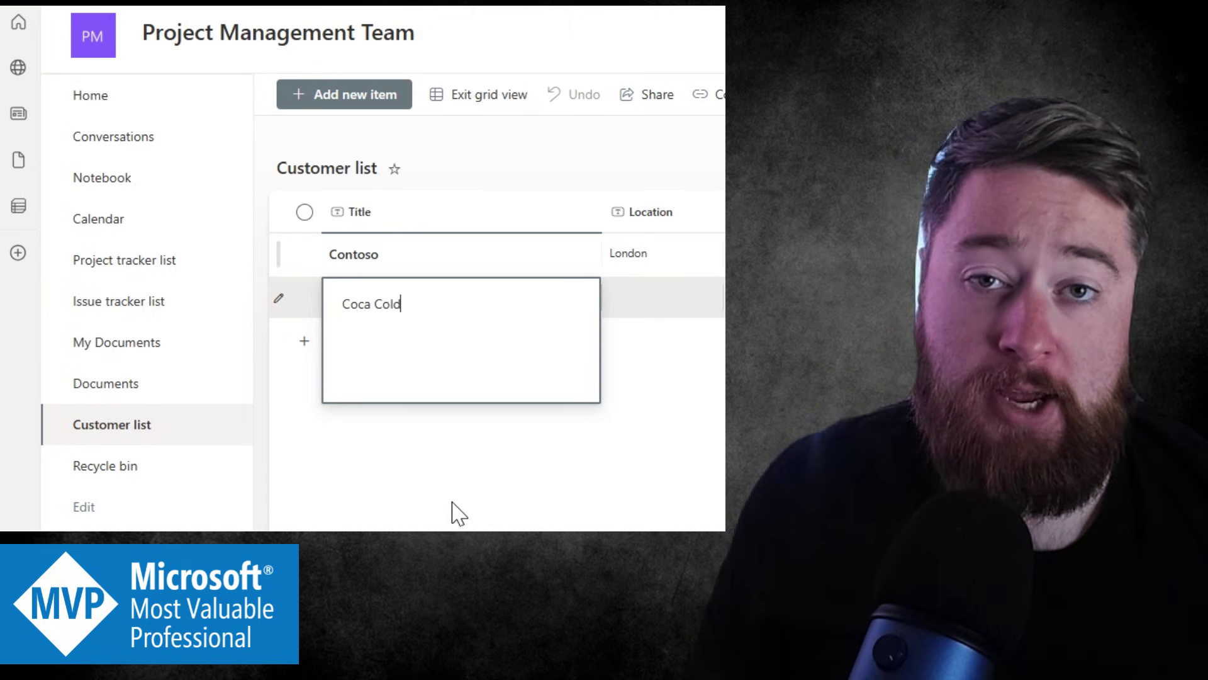
{"action": "left_click", "coordinate": [451, 513]}
{"action": "left_click", "coordinate": [489, 94]}
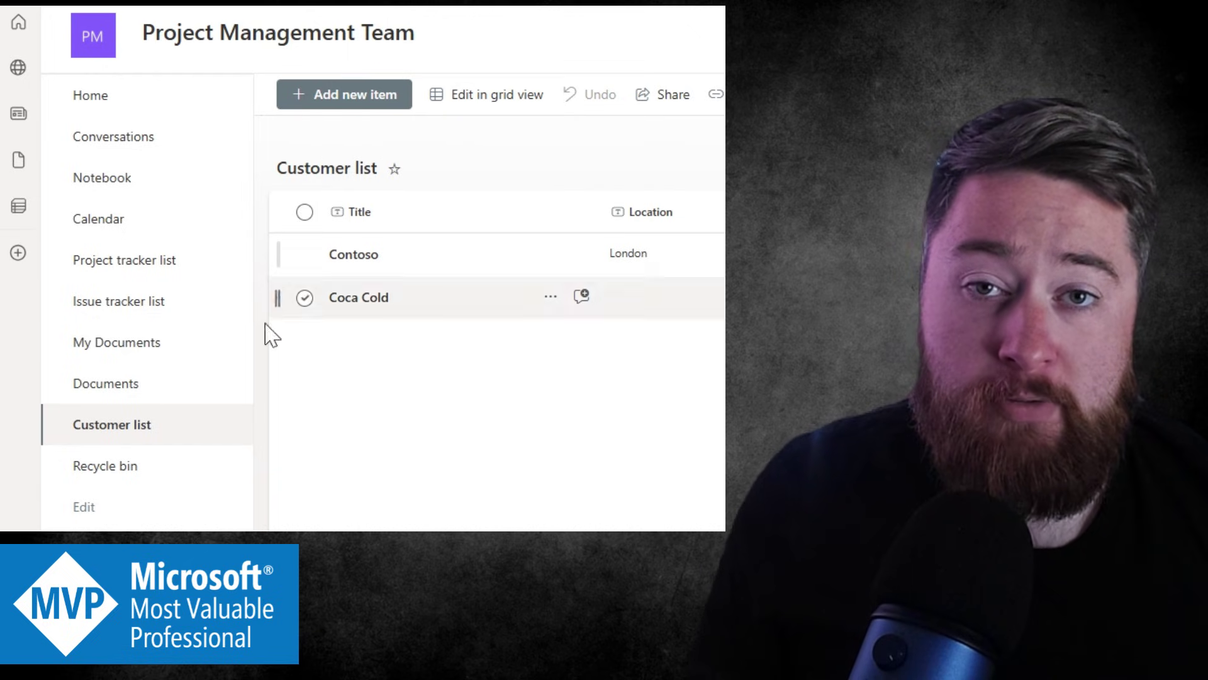
In the Documents grid view, set 123 Fake Street's Customer to Coca Cold.
{"action": "left_click", "coordinate": [144, 386]}
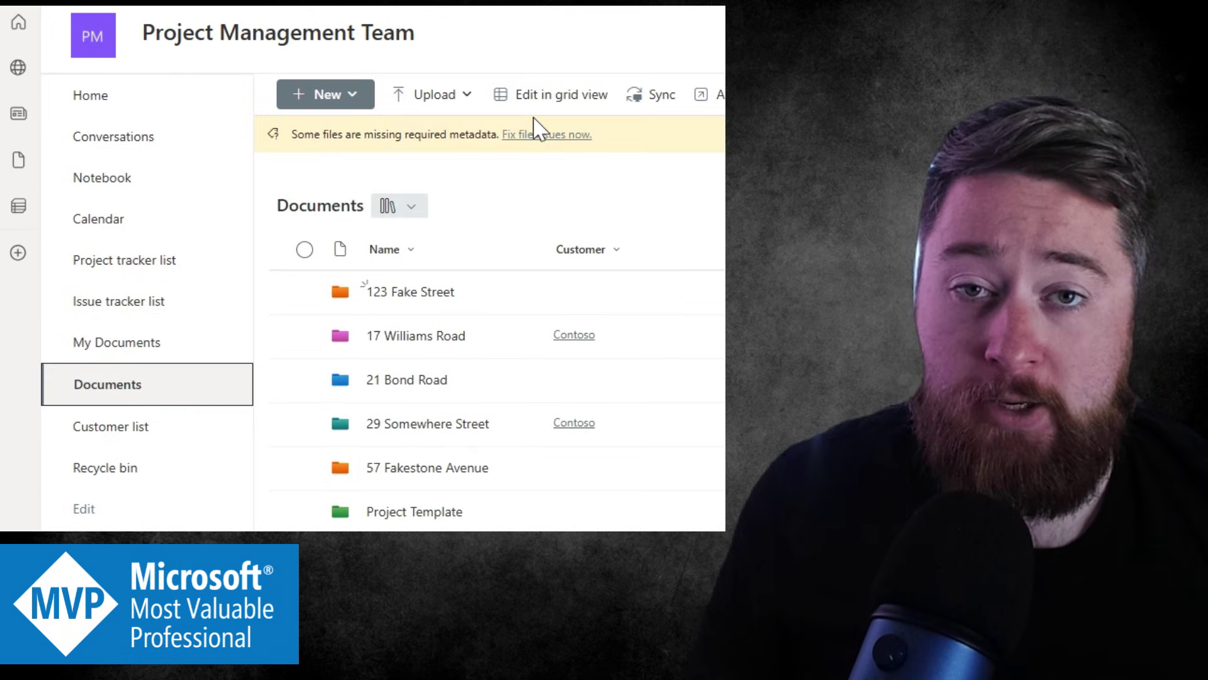
{"action": "left_click", "coordinate": [545, 98]}
{"action": "left_click", "coordinate": [599, 296]}
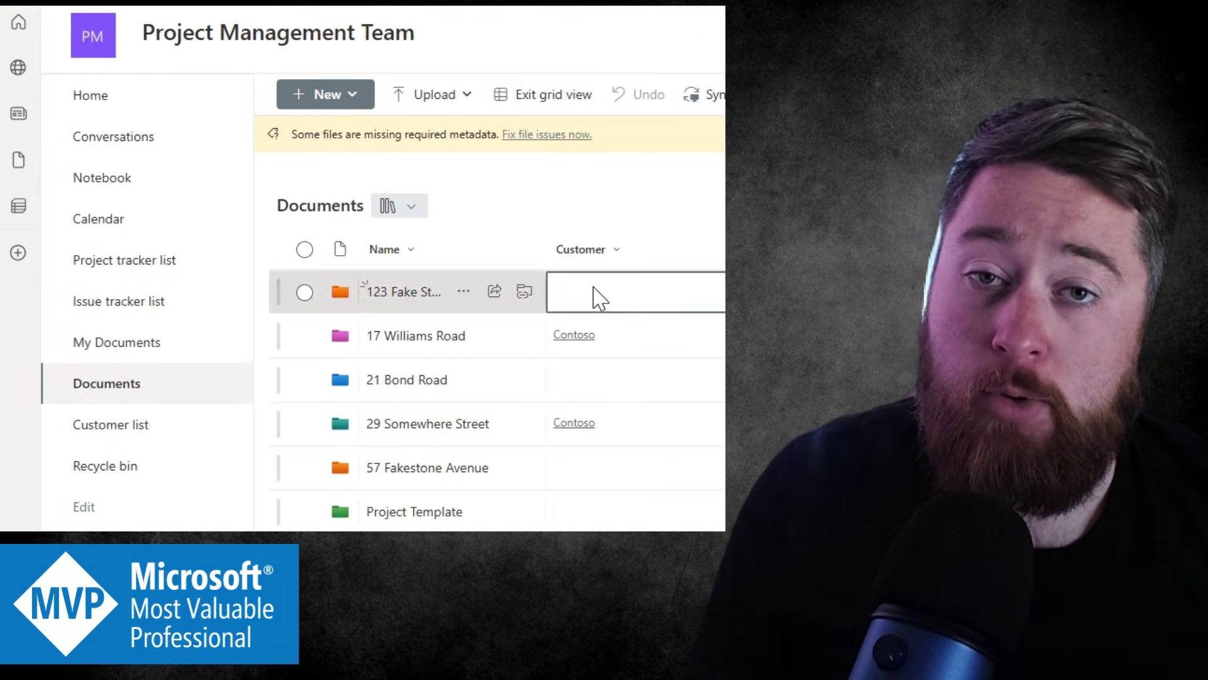
{"action": "left_click", "coordinate": [593, 297]}
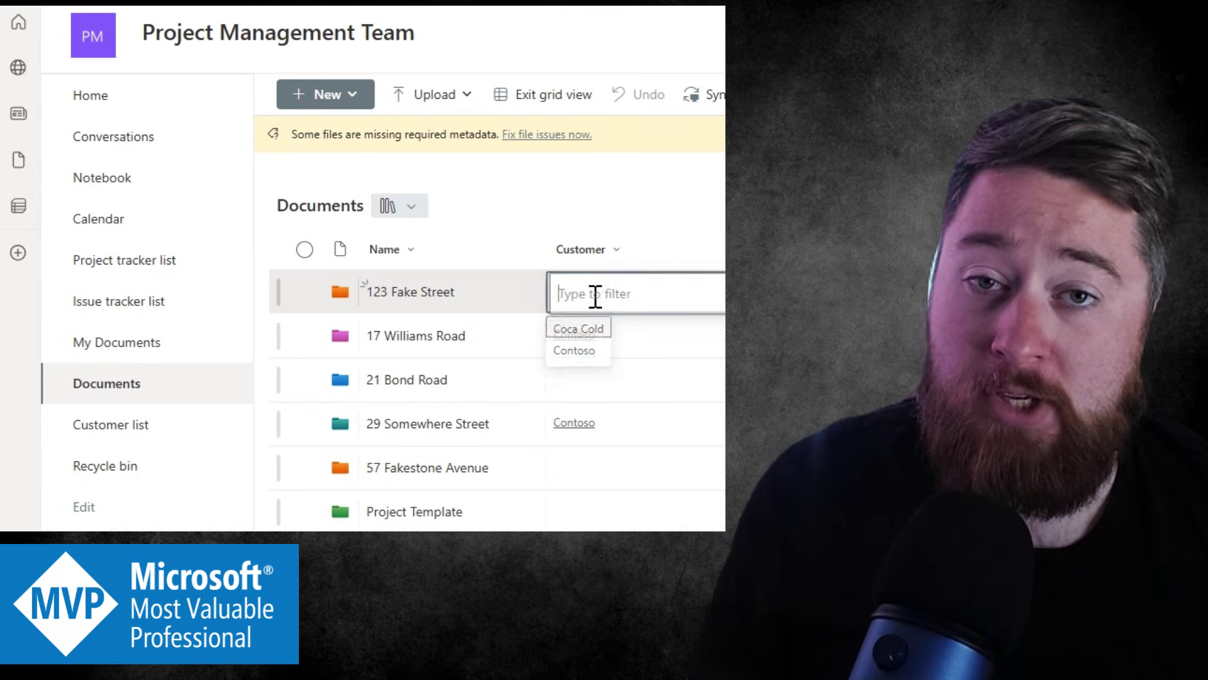
{"action": "left_click", "coordinate": [591, 335]}
Set Customer to Coca Cold for 21 Bond Road and 57 Fakestone Avenue, then exit grid view.
{"action": "left_click", "coordinate": [590, 384]}
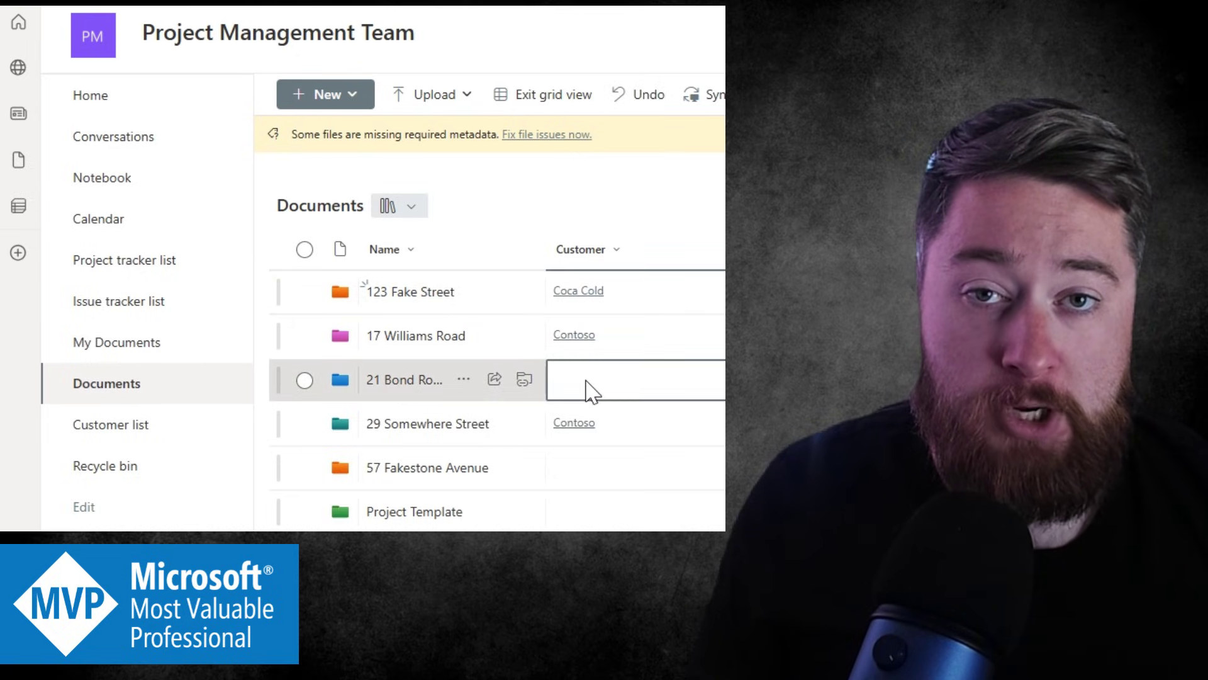
{"action": "left_click", "coordinate": [589, 389]}
{"action": "left_click", "coordinate": [593, 420]}
{"action": "left_click", "coordinate": [594, 469]}
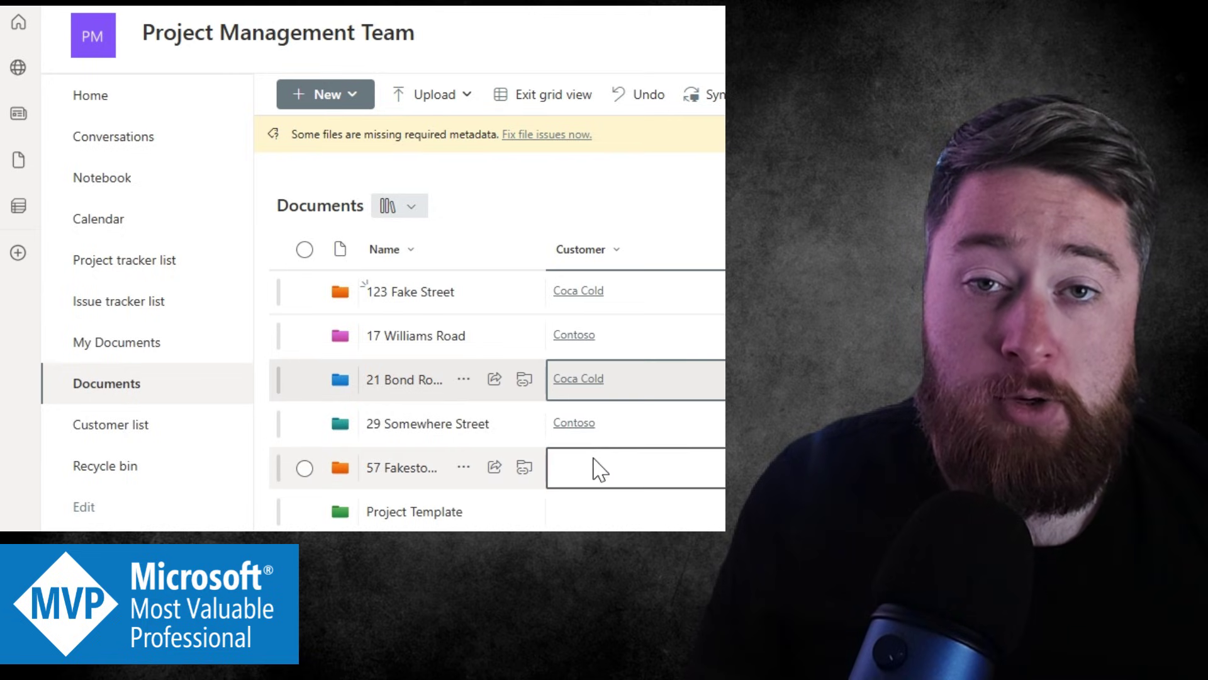
{"action": "left_click", "coordinate": [596, 470]}
{"action": "left_click", "coordinate": [601, 506]}
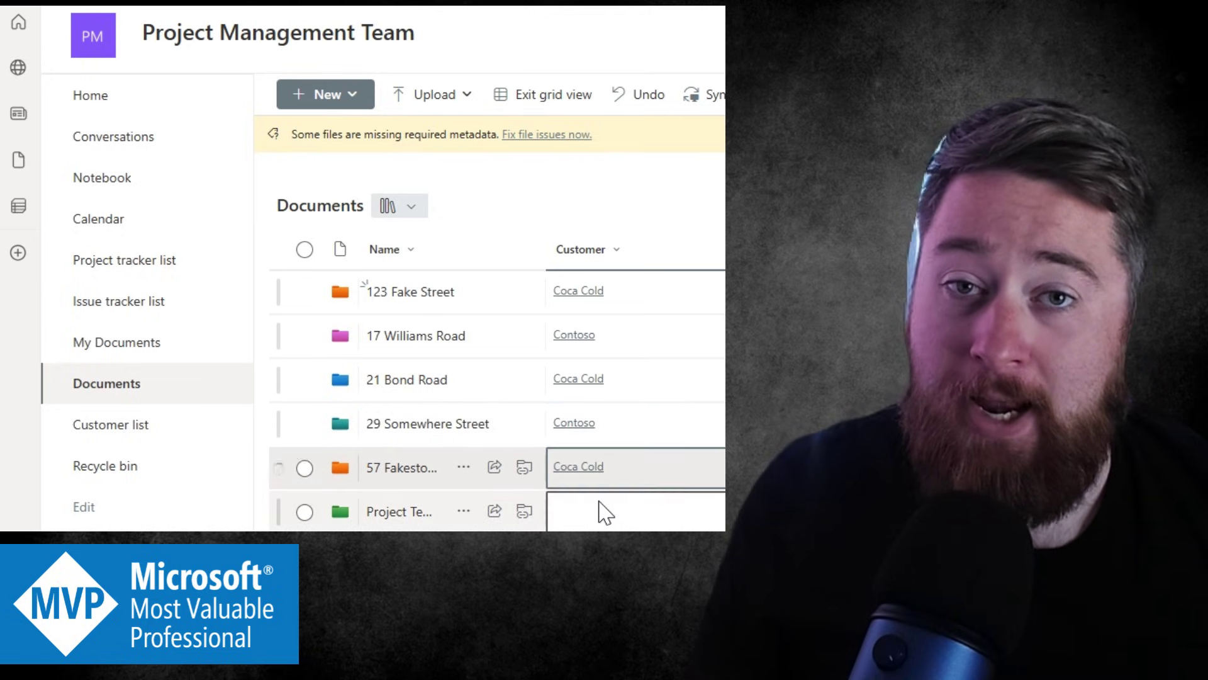
{"action": "left_click", "coordinate": [545, 98]}
{"action": "left_click", "coordinate": [621, 253]}
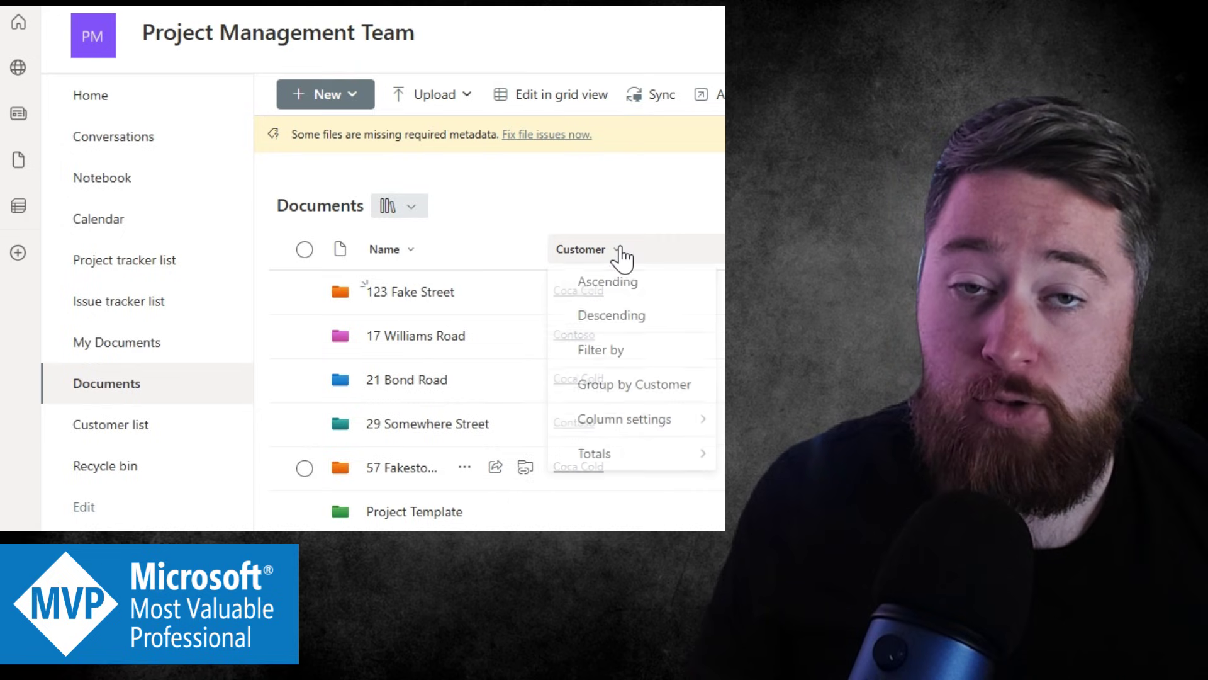
Sort the Documents library by the Customer column in descending order.
{"action": "left_click", "coordinate": [612, 318]}
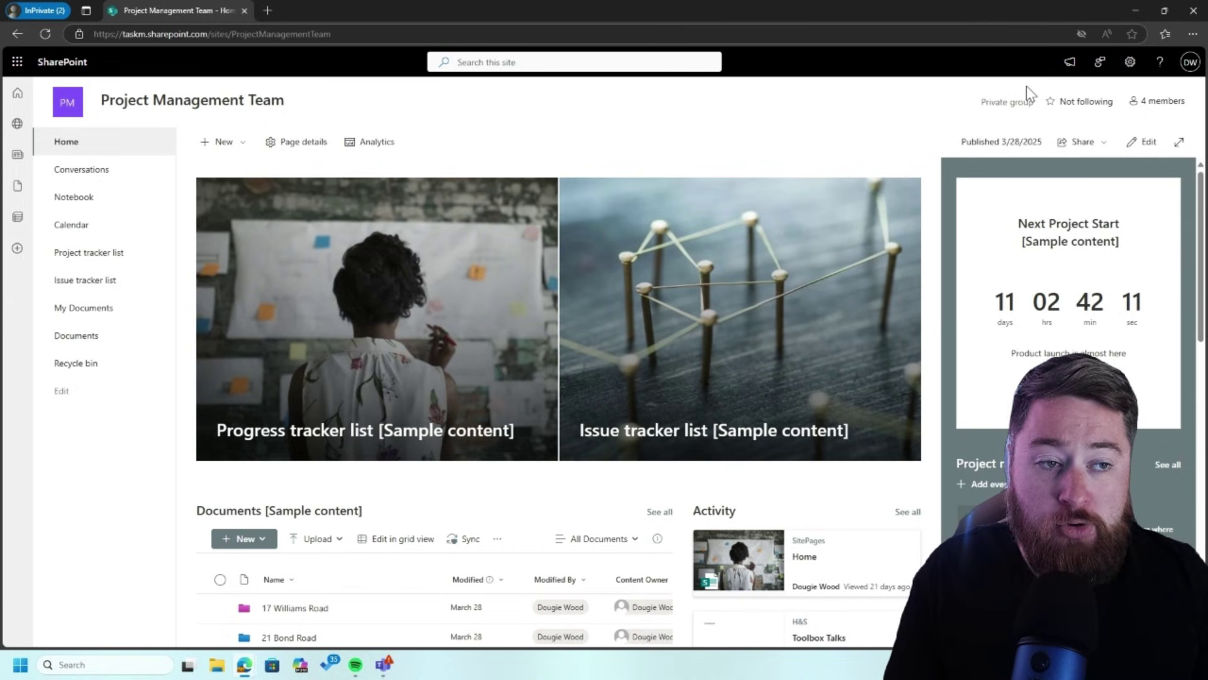
Go to Site contents from the settings gear and bring up the New menu.
{"action": "left_click", "coordinate": [1130, 63]}
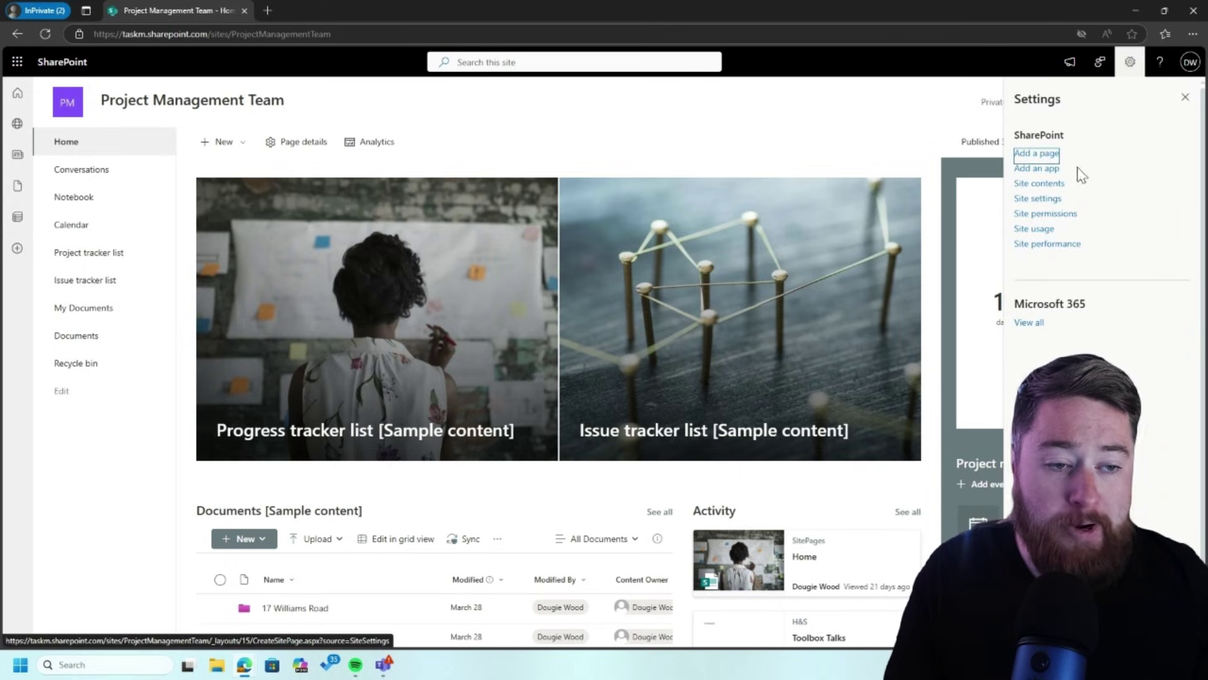
{"action": "left_click", "coordinate": [1048, 189]}
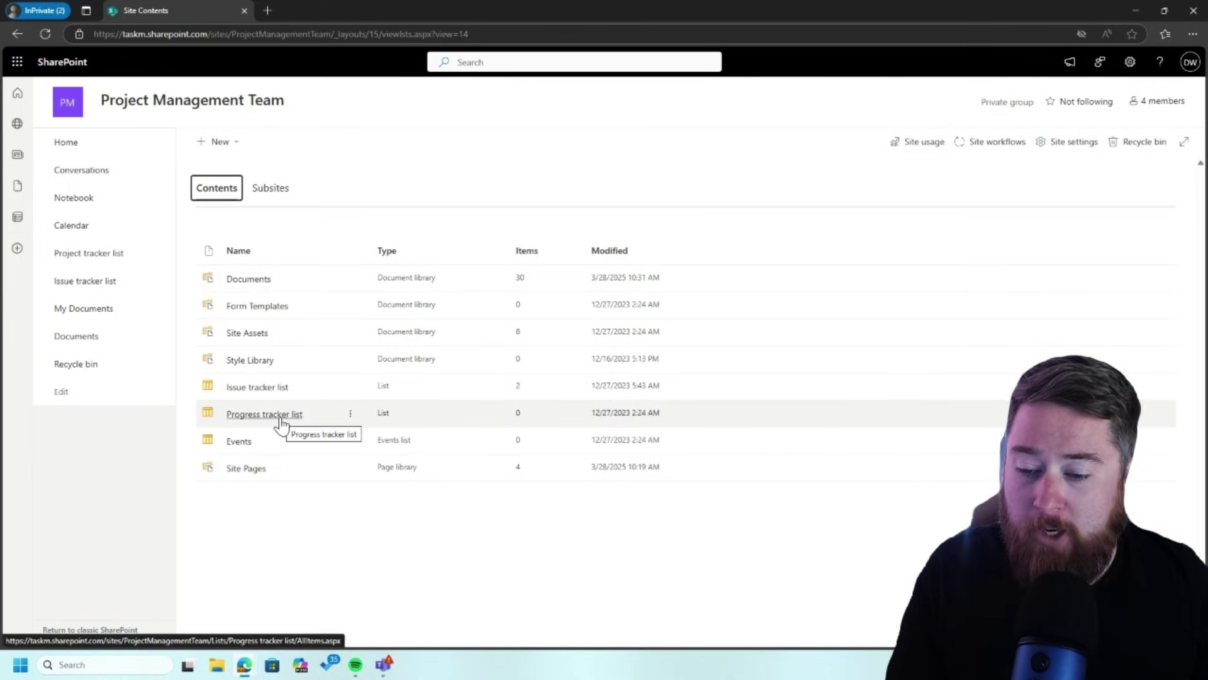
{"action": "left_click", "coordinate": [237, 147]}
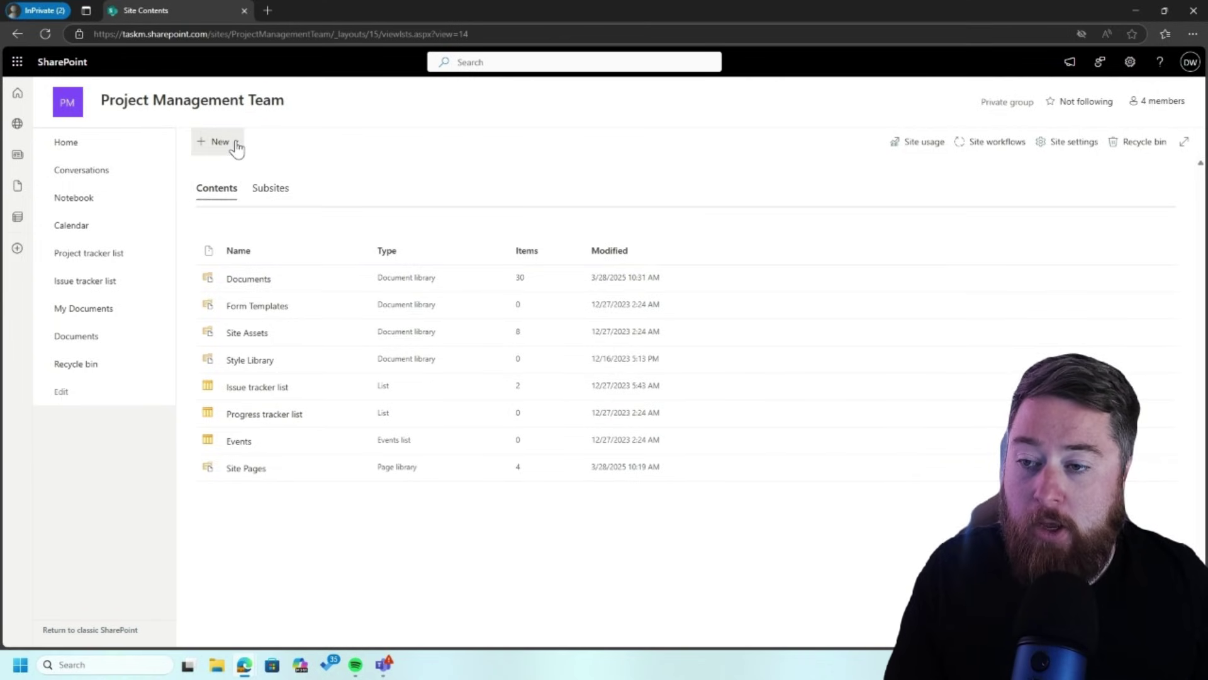
Choose New List, look over the start options, and pick a blank list.
{"action": "left_click", "coordinate": [239, 167]}
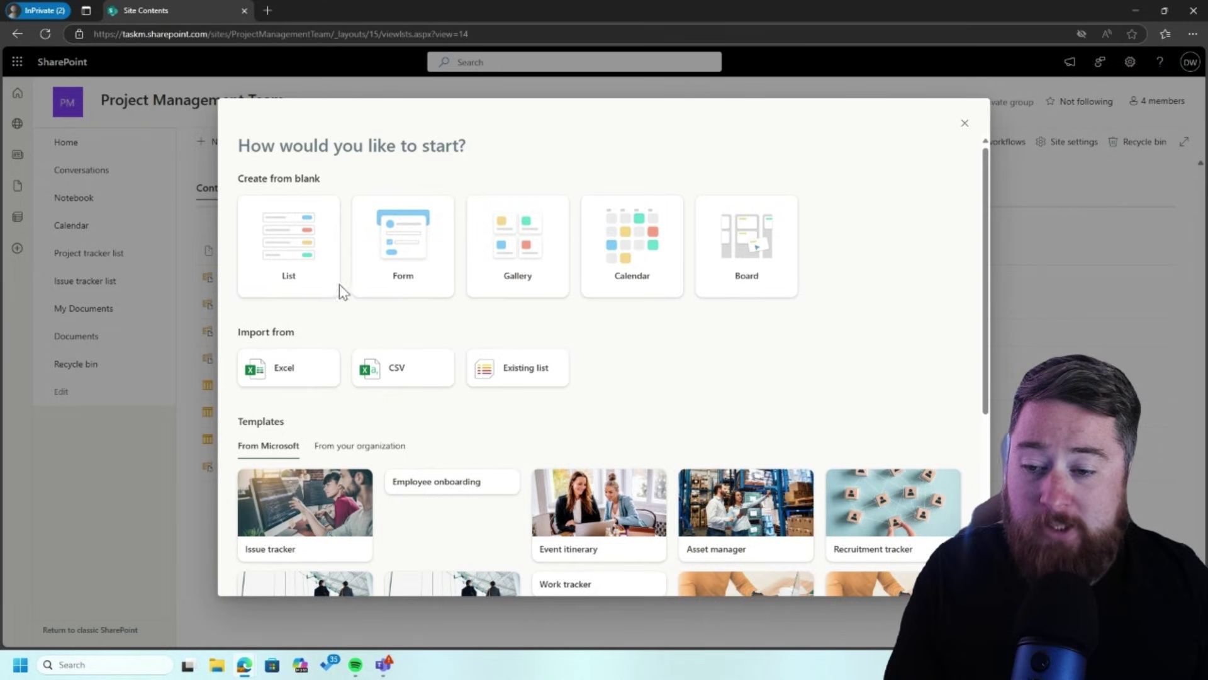
{"action": "mouse_move", "coordinate": [333, 297]}
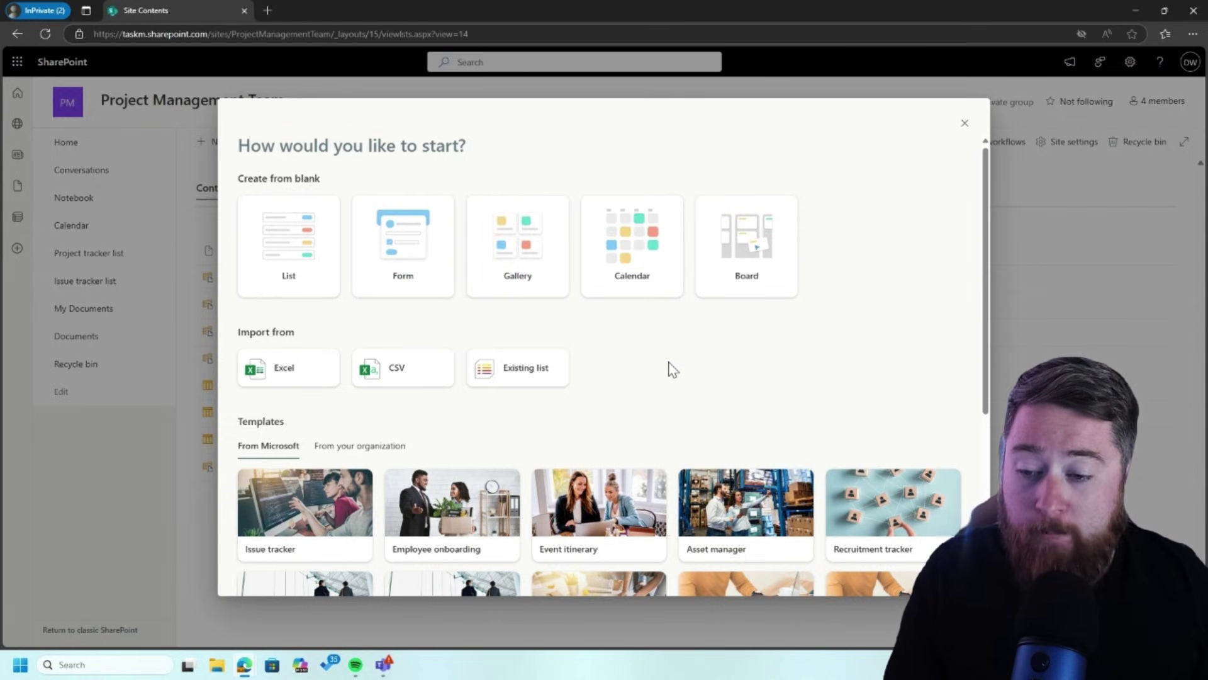
{"action": "scroll", "coordinate": [669, 368], "scroll_direction": "down", "scroll_amount": 2}
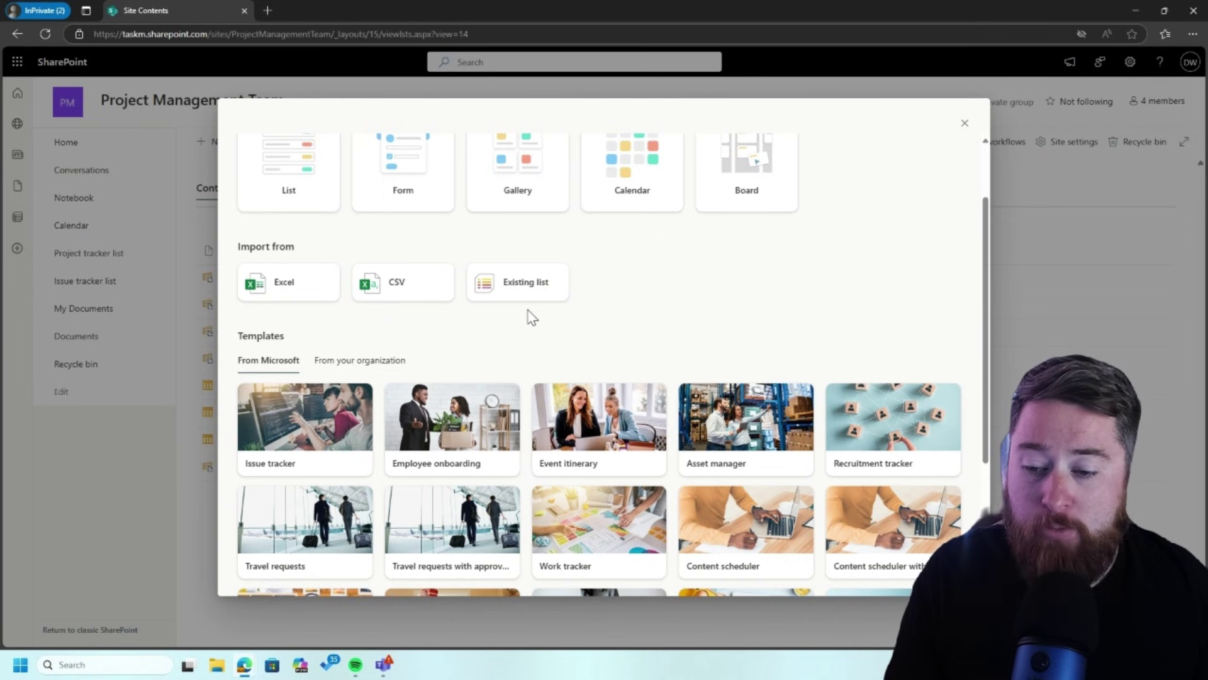
{"action": "scroll", "coordinate": [529, 318], "scroll_direction": "down", "scroll_amount": 3}
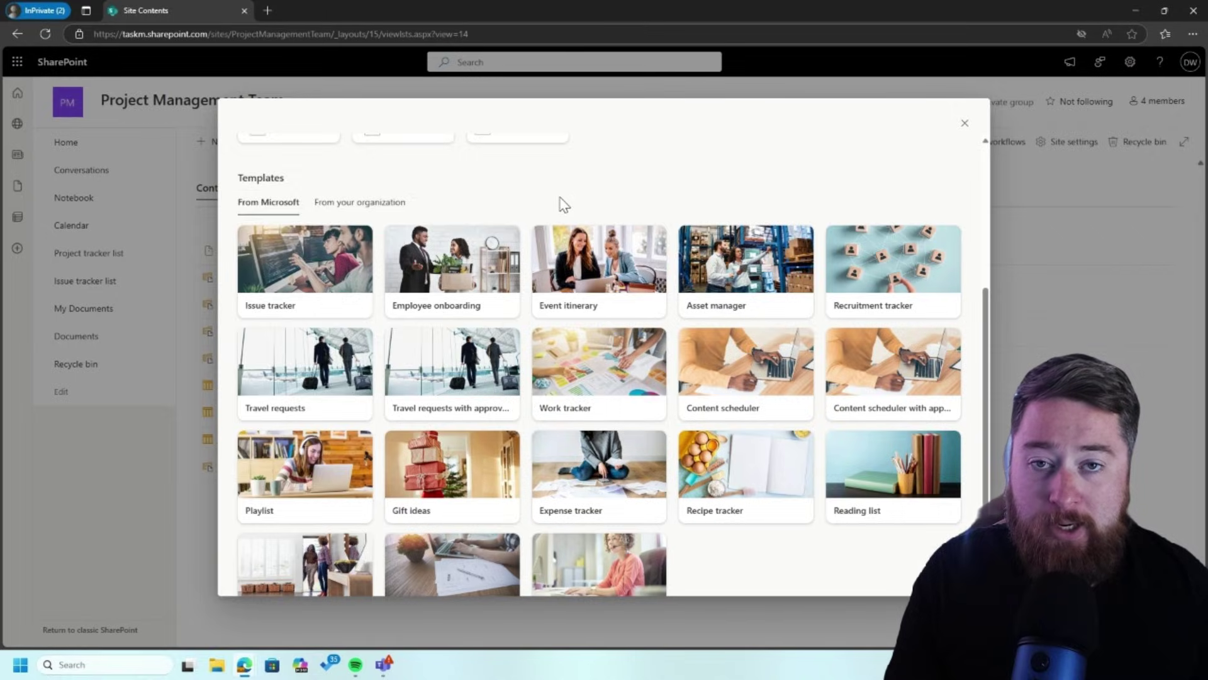
{"action": "scroll", "coordinate": [564, 205], "scroll_direction": "up", "scroll_amount": 4}
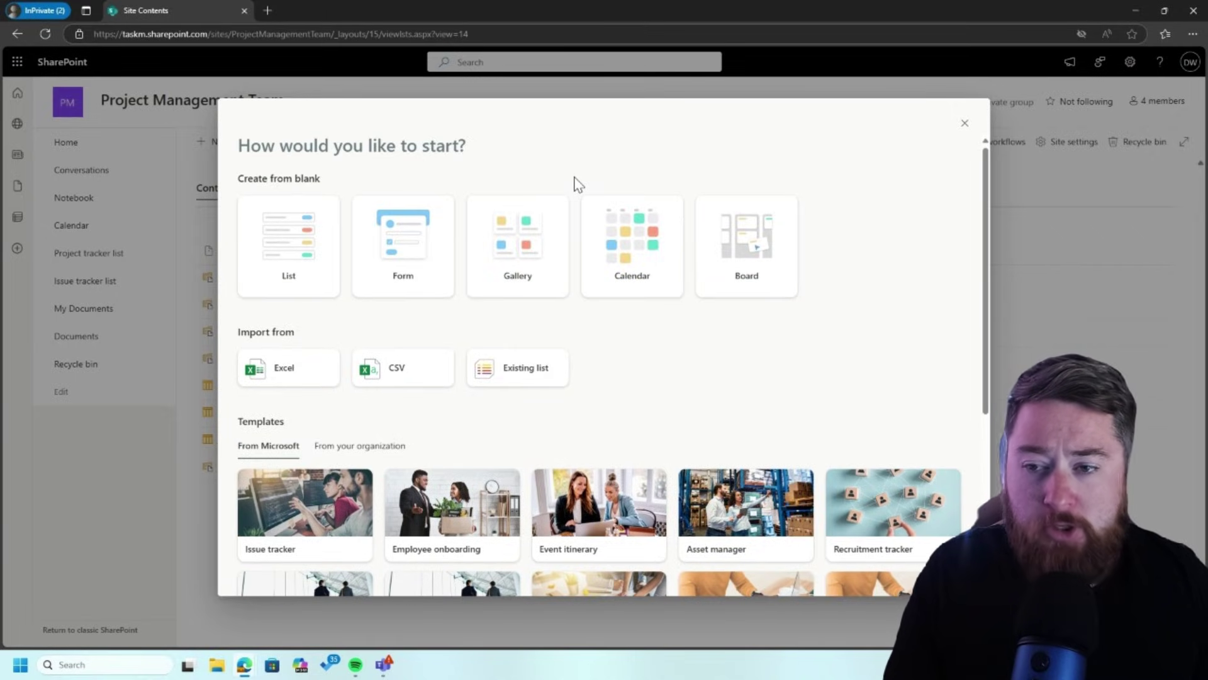
{"action": "left_click", "coordinate": [305, 252]}
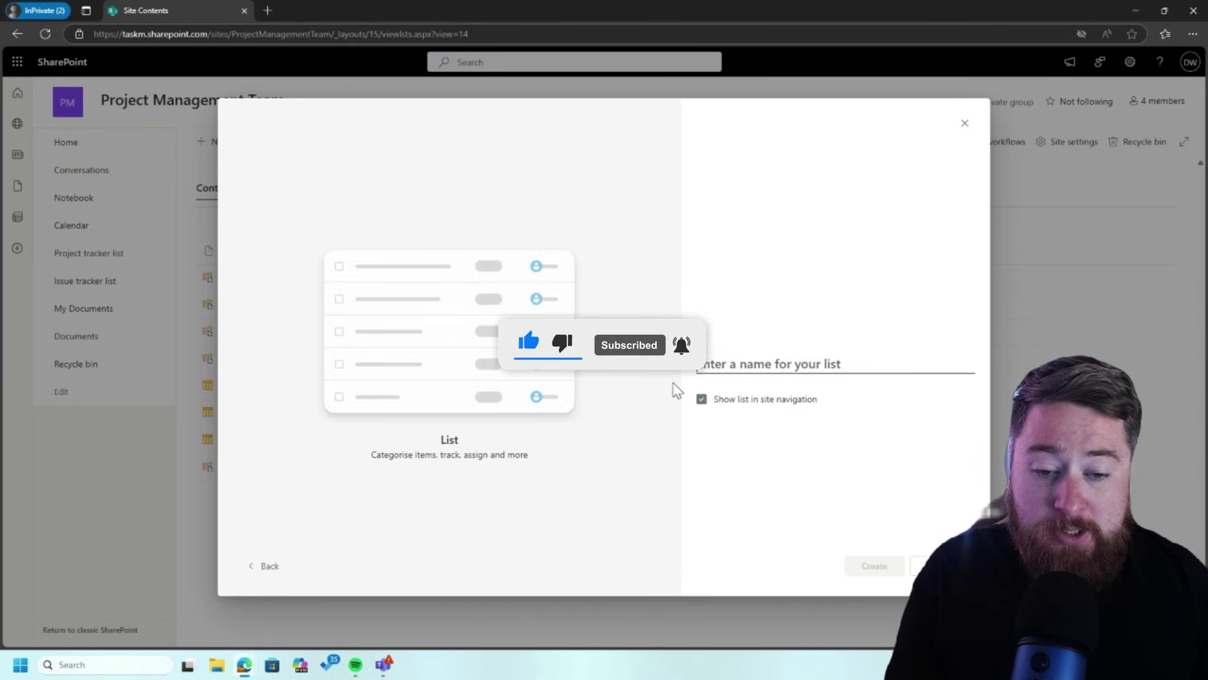
Create the list named 'Customer list', keeping it shown in site navigation.
{"action": "left_click", "coordinate": [725, 368]}
{"action": "type", "text": "C"}
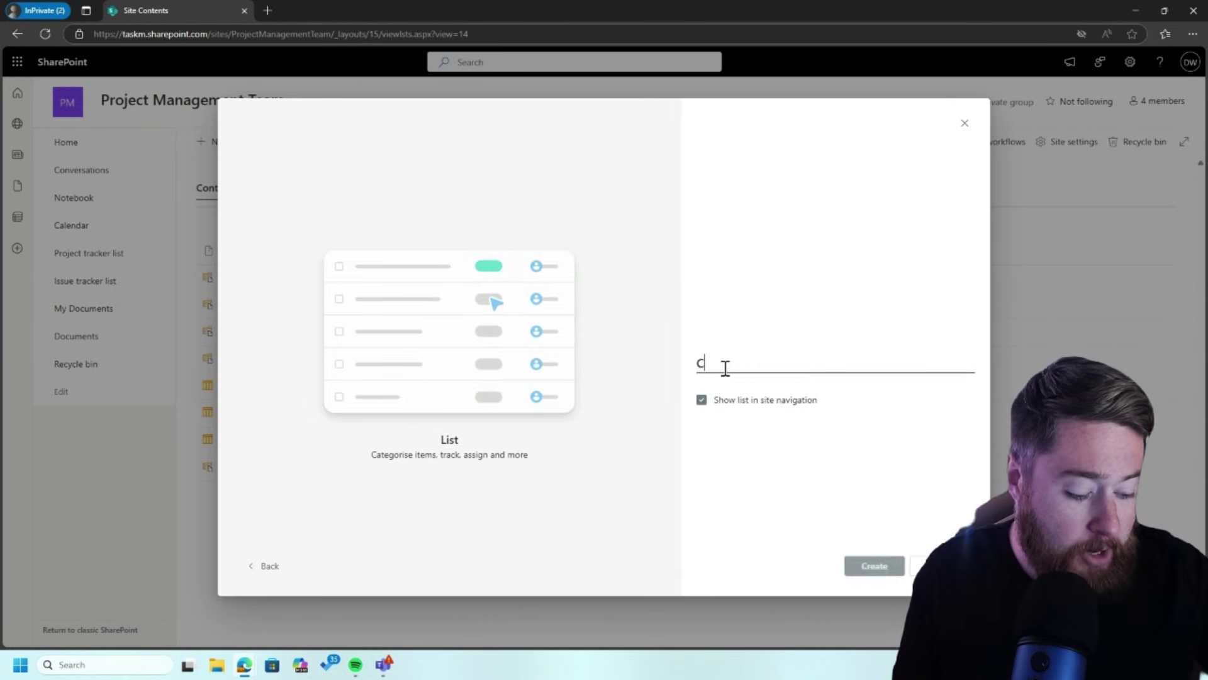
{"action": "type", "text": "ust"}
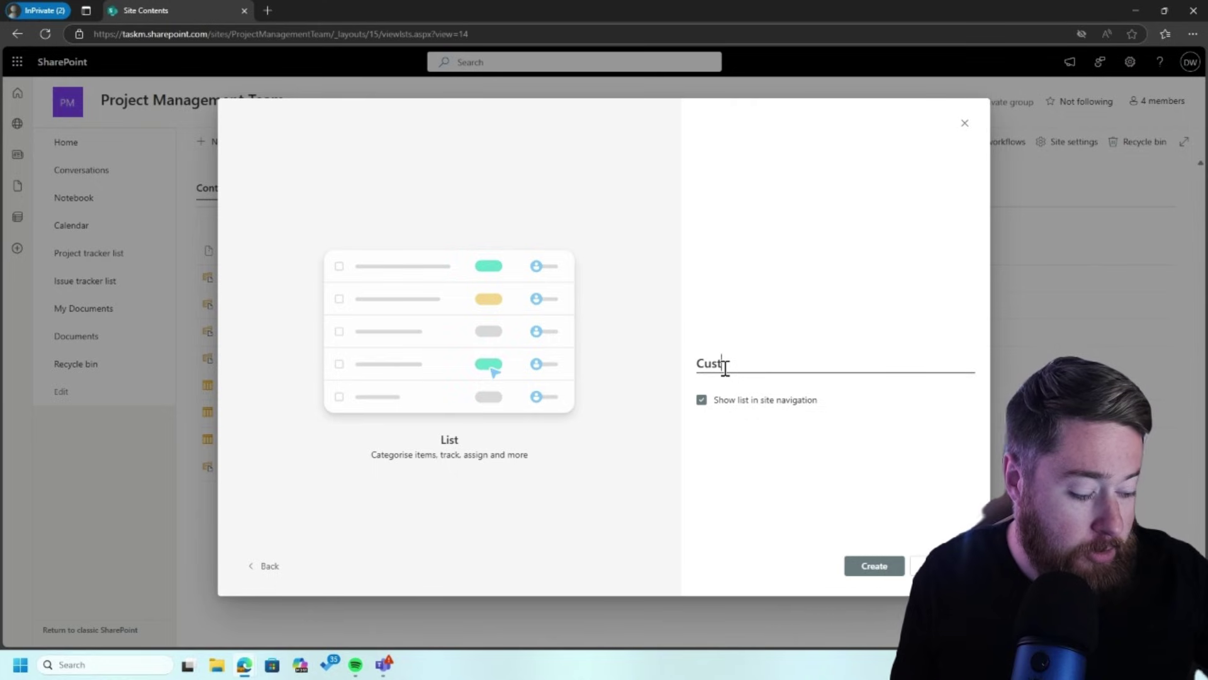
{"action": "type", "text": "omer li"}
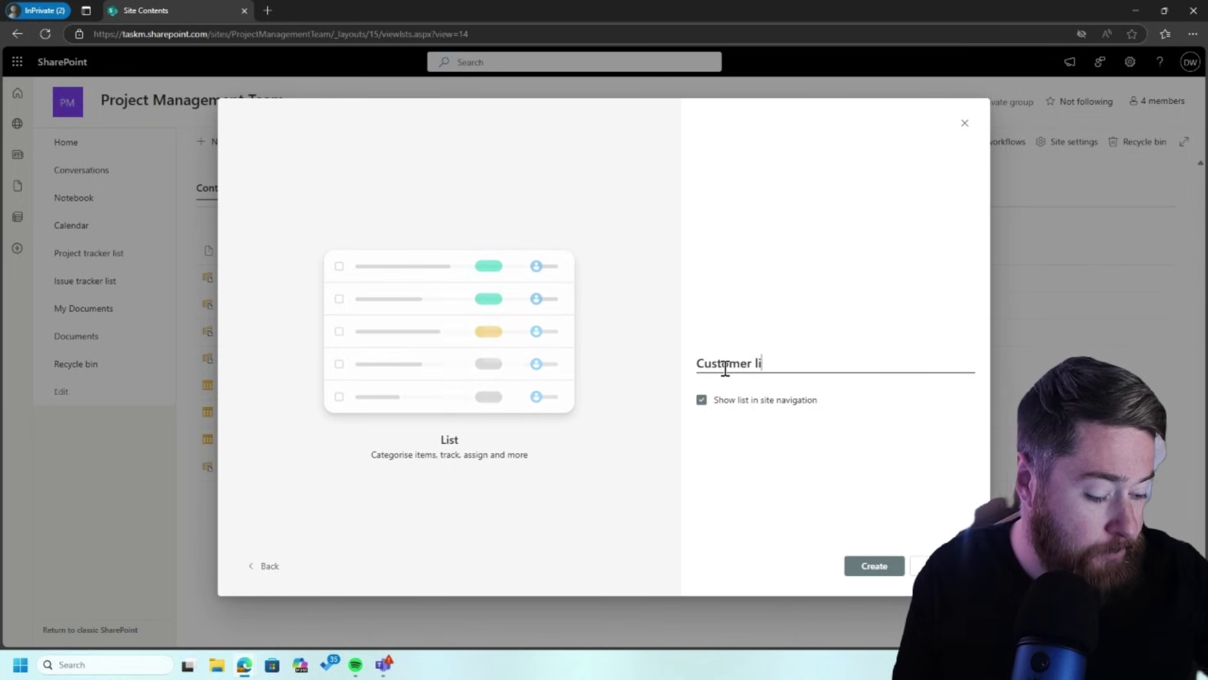
{"action": "type", "text": "st"}
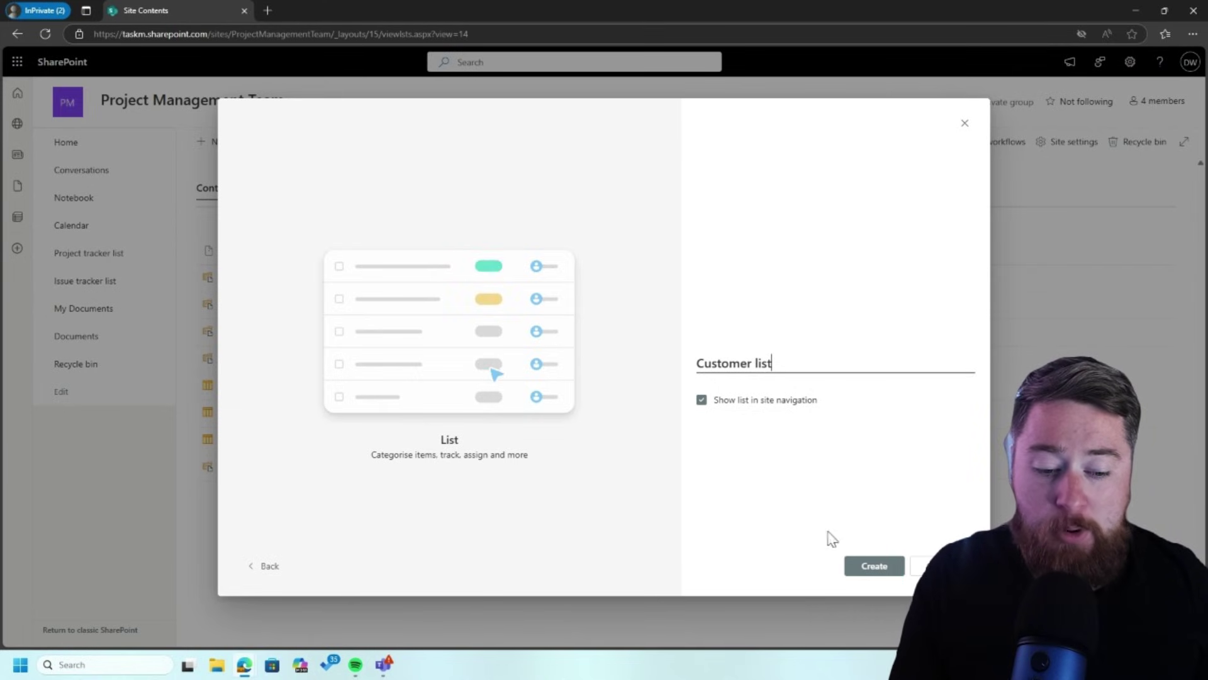
{"action": "left_click", "coordinate": [865, 570]}
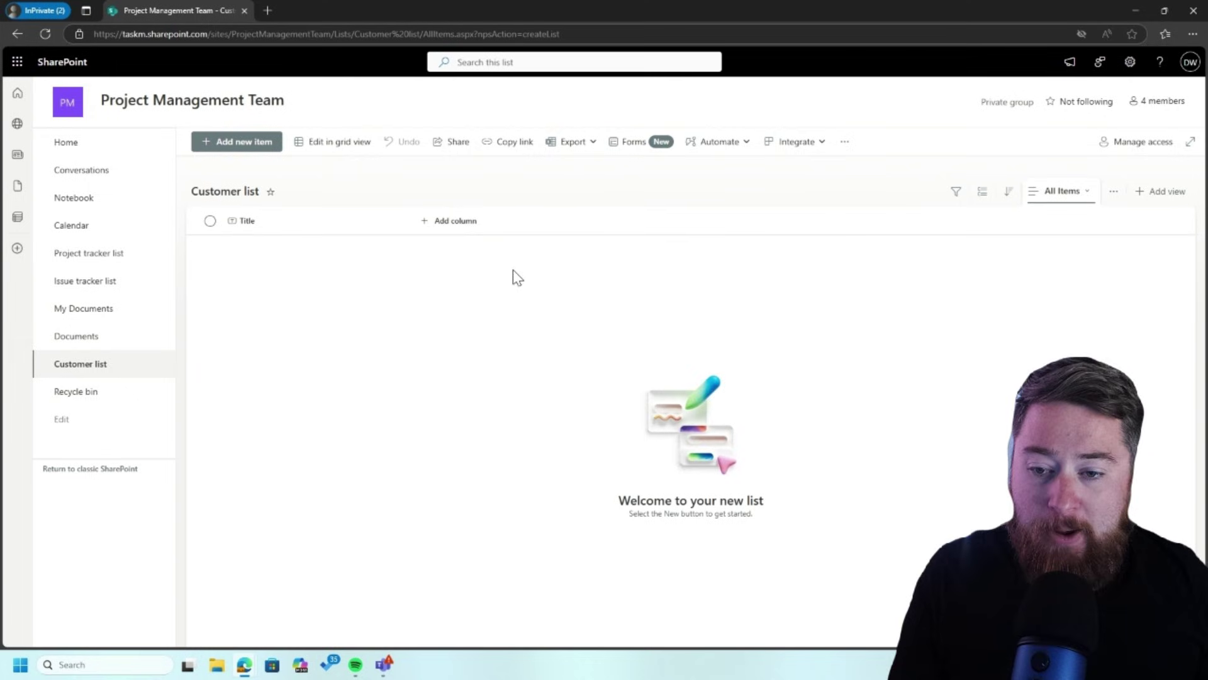
Compare the Choice, Date and time, and multi-line column types, then choose single line of text.
{"action": "left_click", "coordinate": [457, 228]}
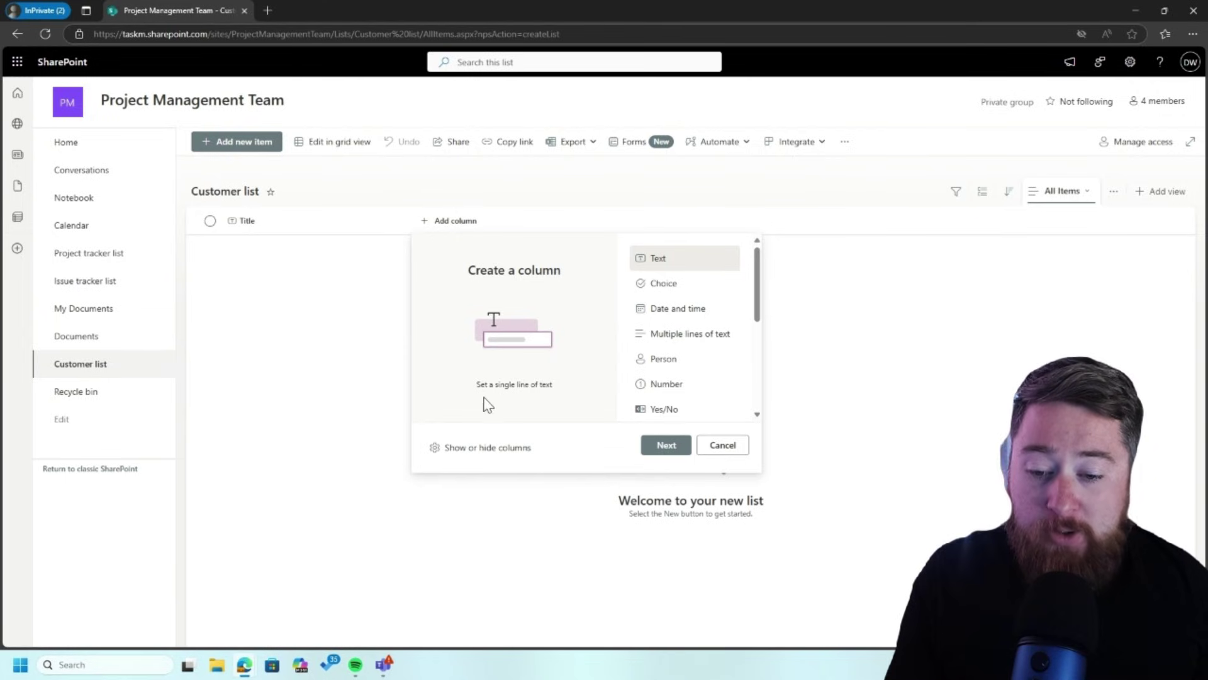
{"action": "left_click", "coordinate": [659, 286]}
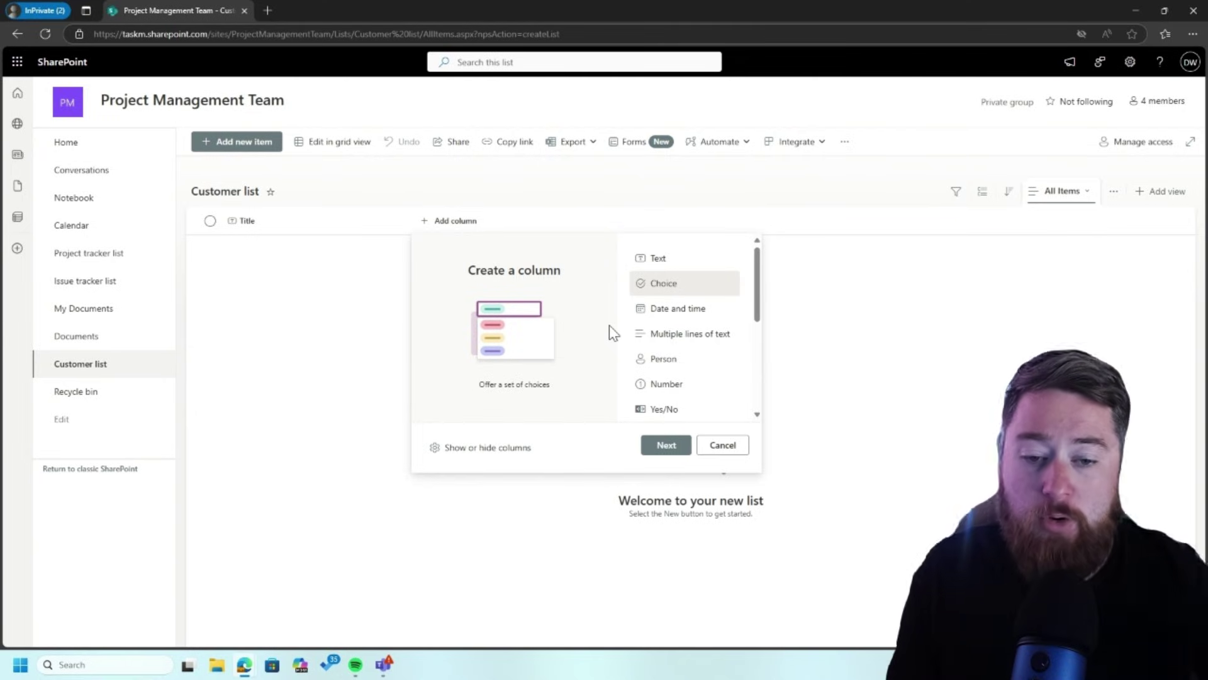
{"action": "left_click", "coordinate": [668, 318]}
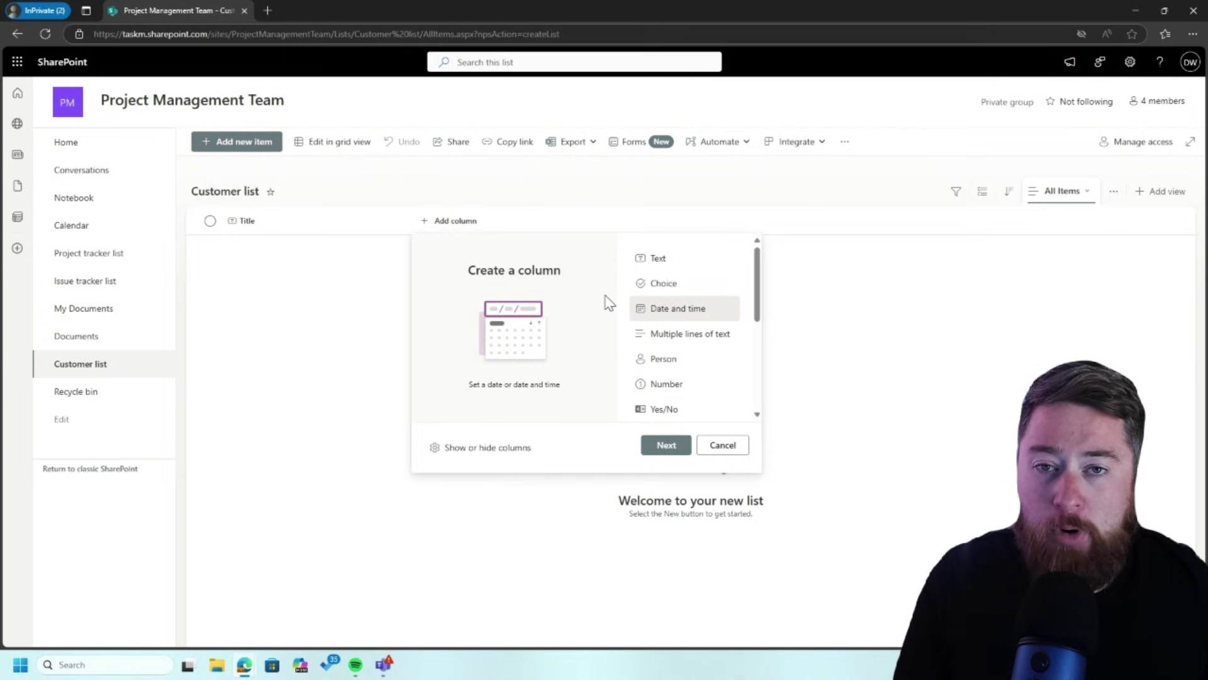
{"action": "left_click", "coordinate": [661, 336]}
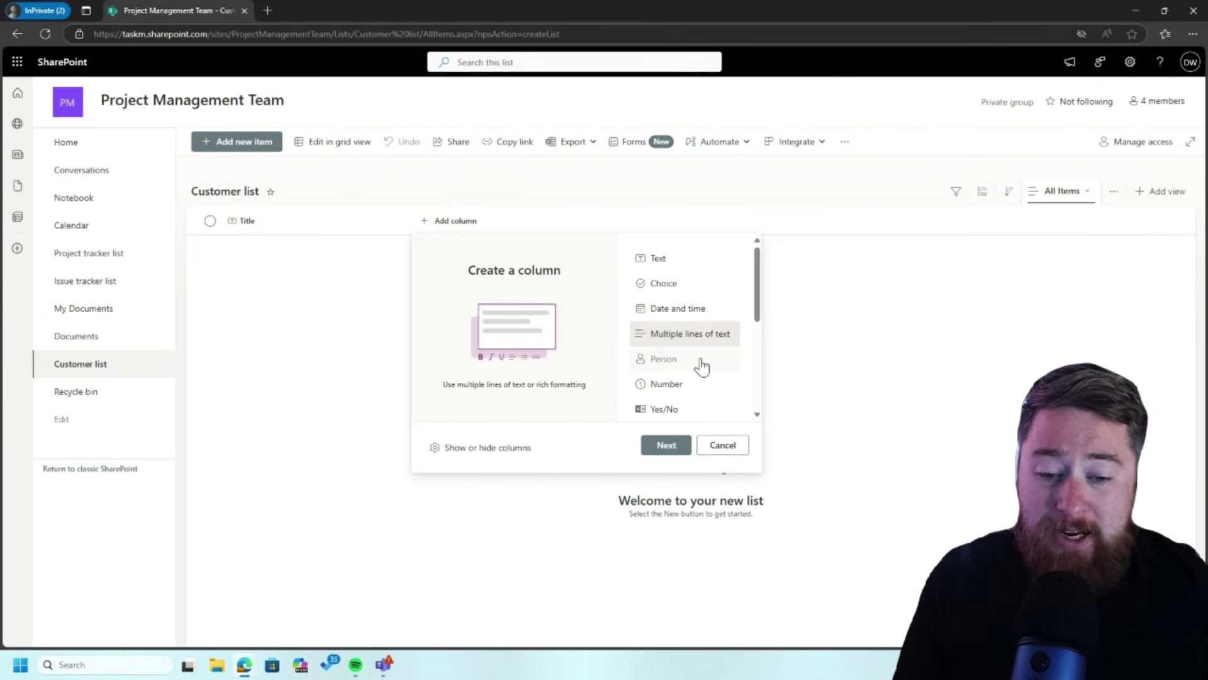
{"action": "scroll", "coordinate": [701, 367], "scroll_direction": "down", "scroll_amount": 1}
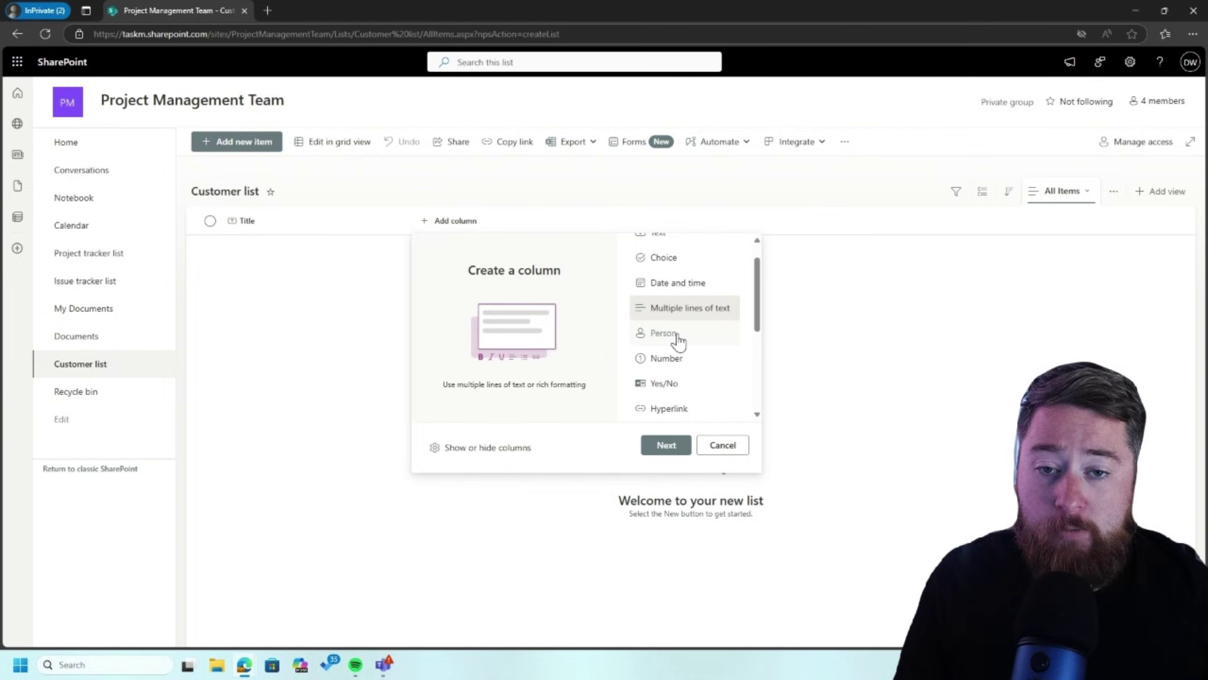
{"action": "scroll", "coordinate": [695, 343], "scroll_direction": "down", "scroll_amount": 3}
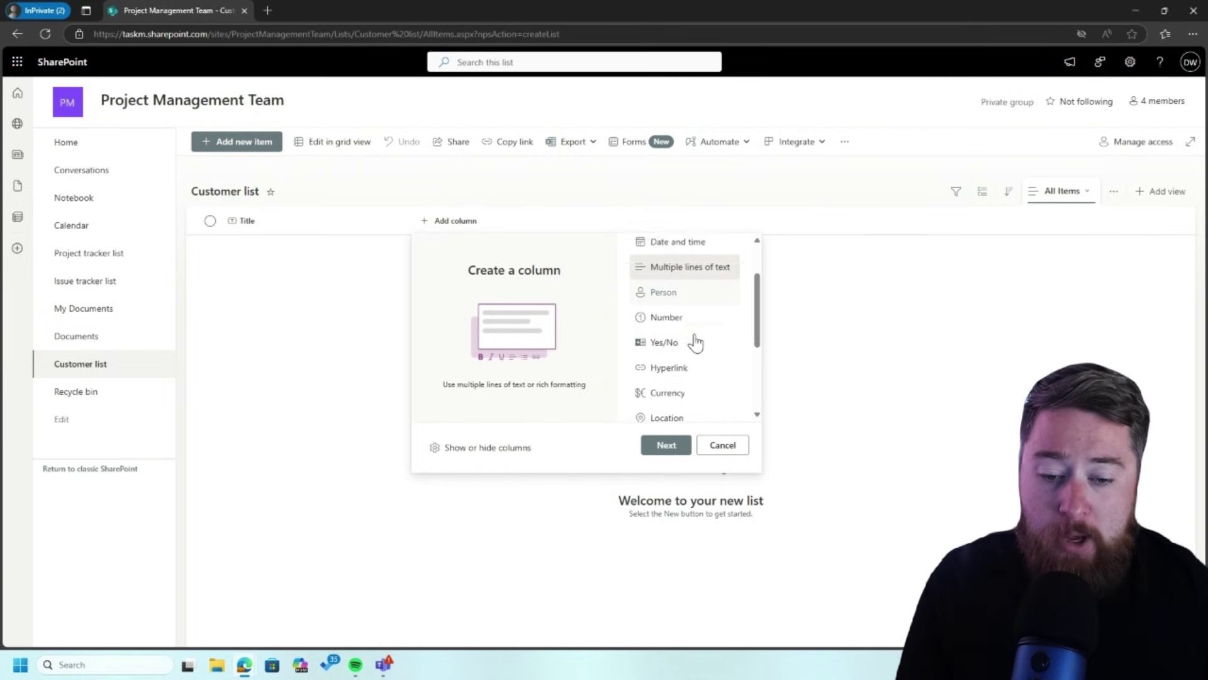
{"action": "scroll", "coordinate": [694, 343], "scroll_direction": "down", "scroll_amount": 1}
{"action": "scroll", "coordinate": [693, 343], "scroll_direction": "up", "scroll_amount": 2}
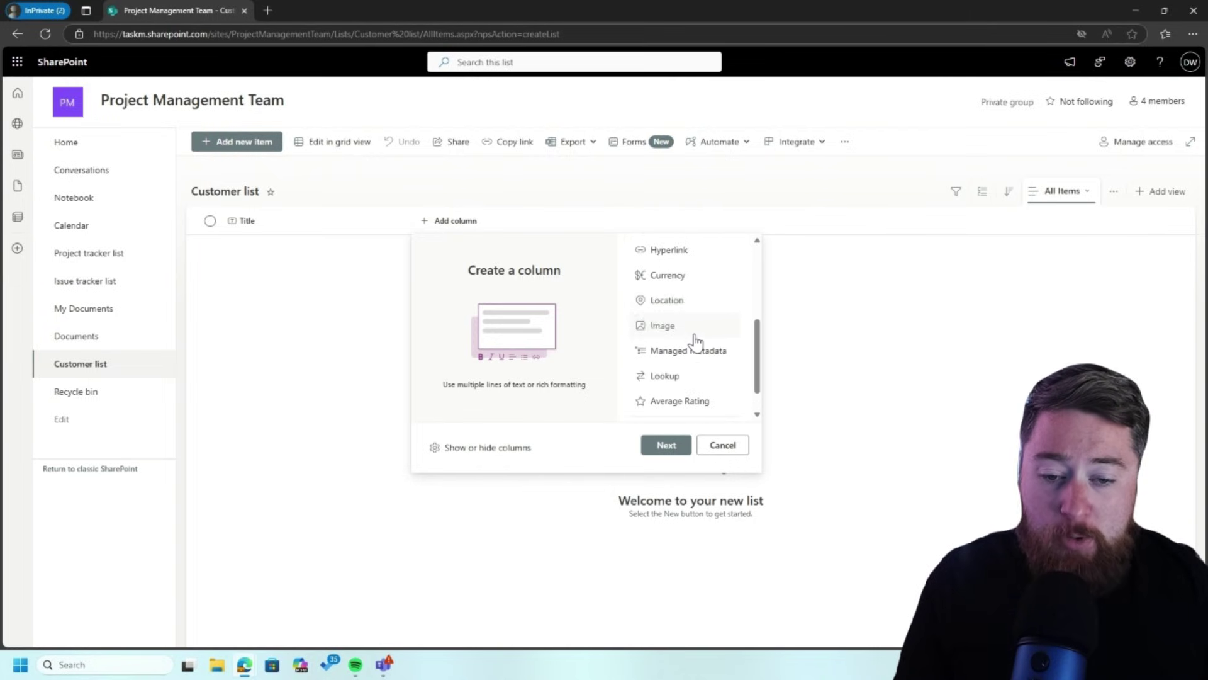
{"action": "scroll", "coordinate": [736, 321], "scroll_direction": "down", "scroll_amount": 1}
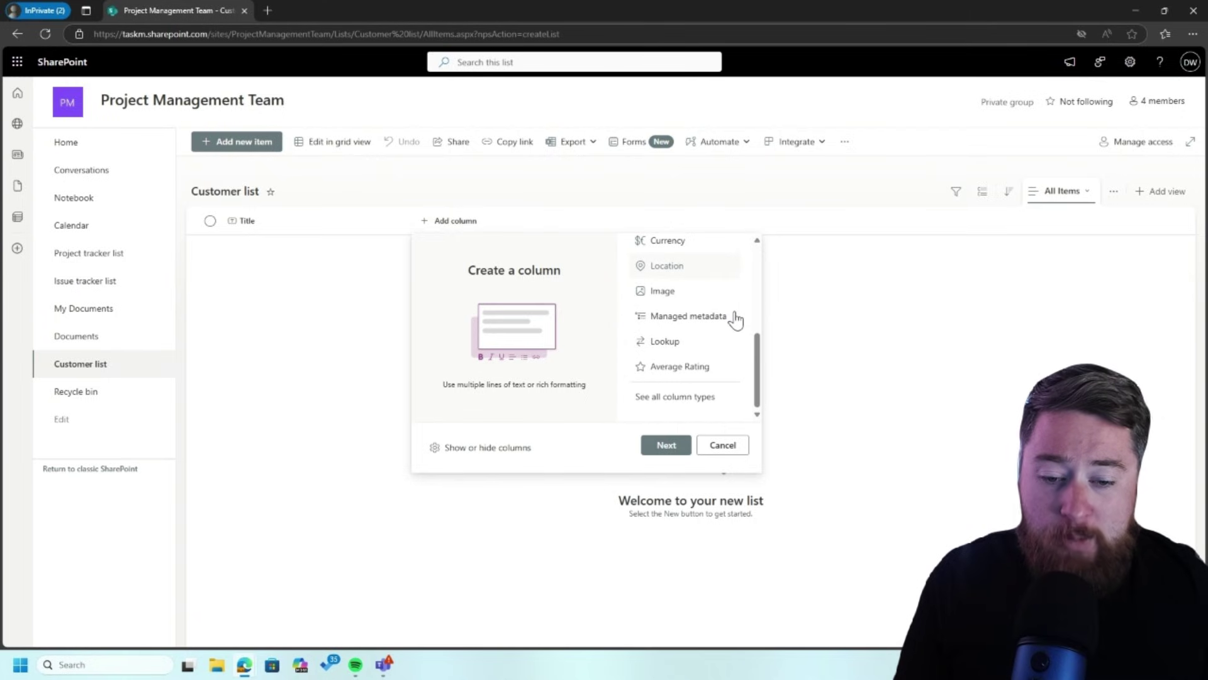
{"action": "scroll", "coordinate": [737, 321], "scroll_direction": "up", "scroll_amount": 1}
{"action": "scroll", "coordinate": [736, 321], "scroll_direction": "up", "scroll_amount": 5}
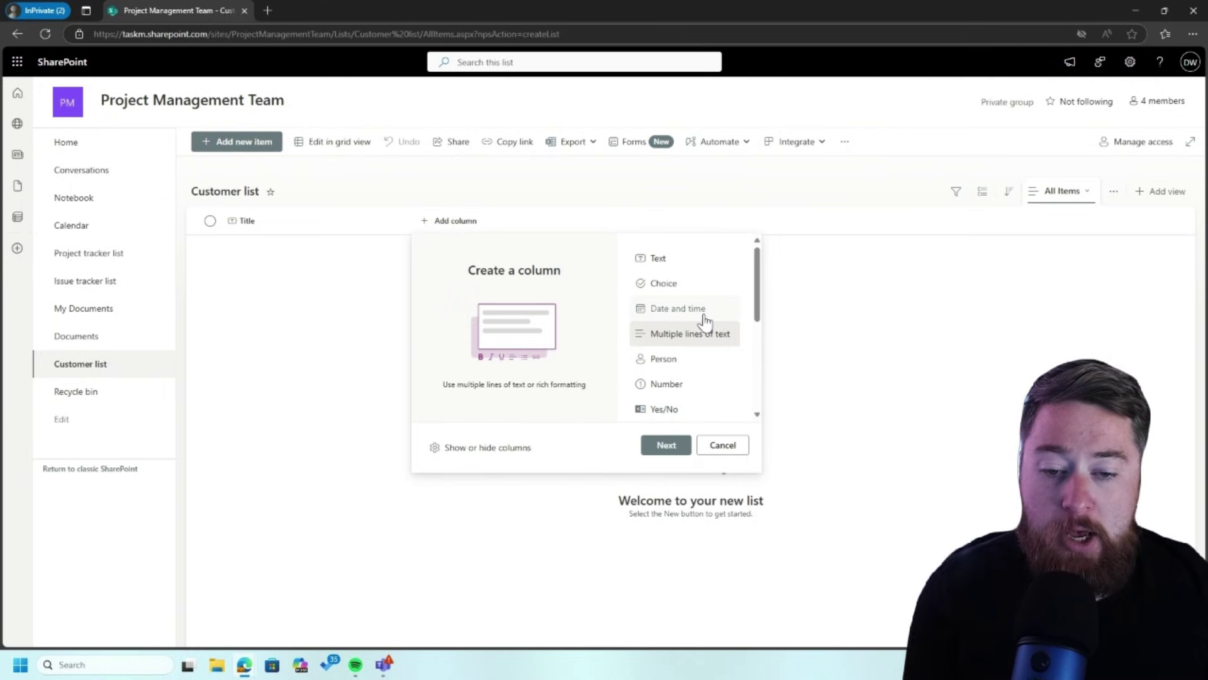
{"action": "left_click", "coordinate": [680, 262]}
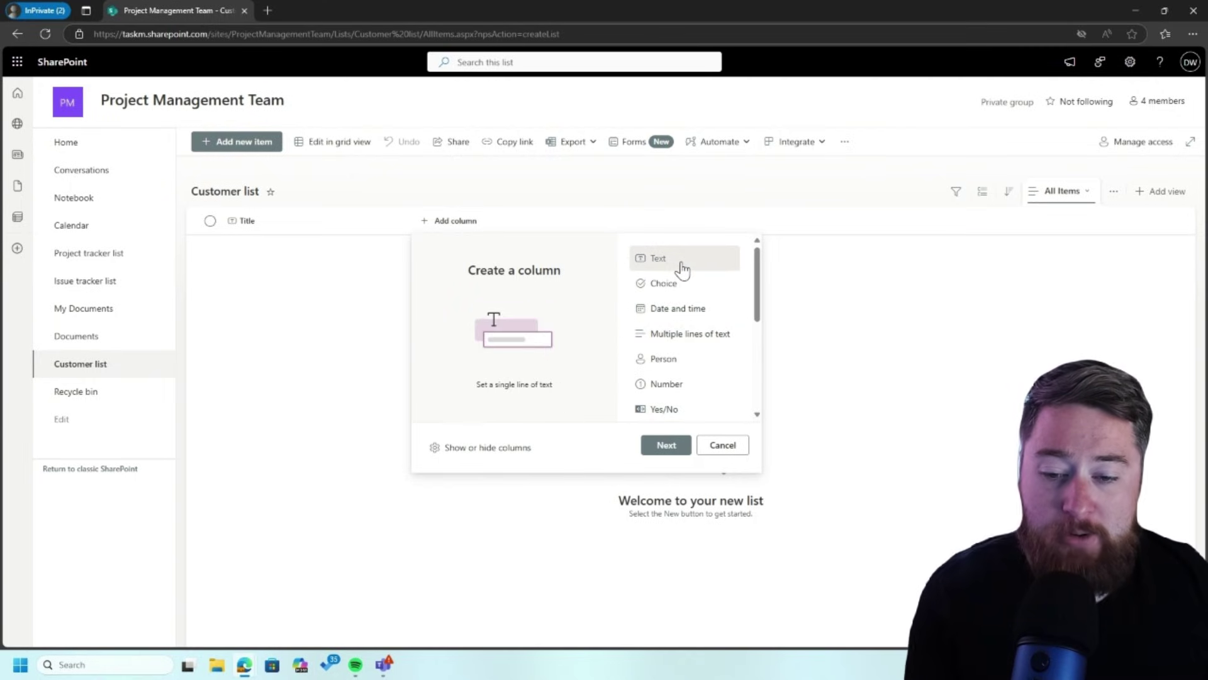
Name the single-line text column 'Location' and save it.
{"action": "left_click", "coordinate": [666, 447]}
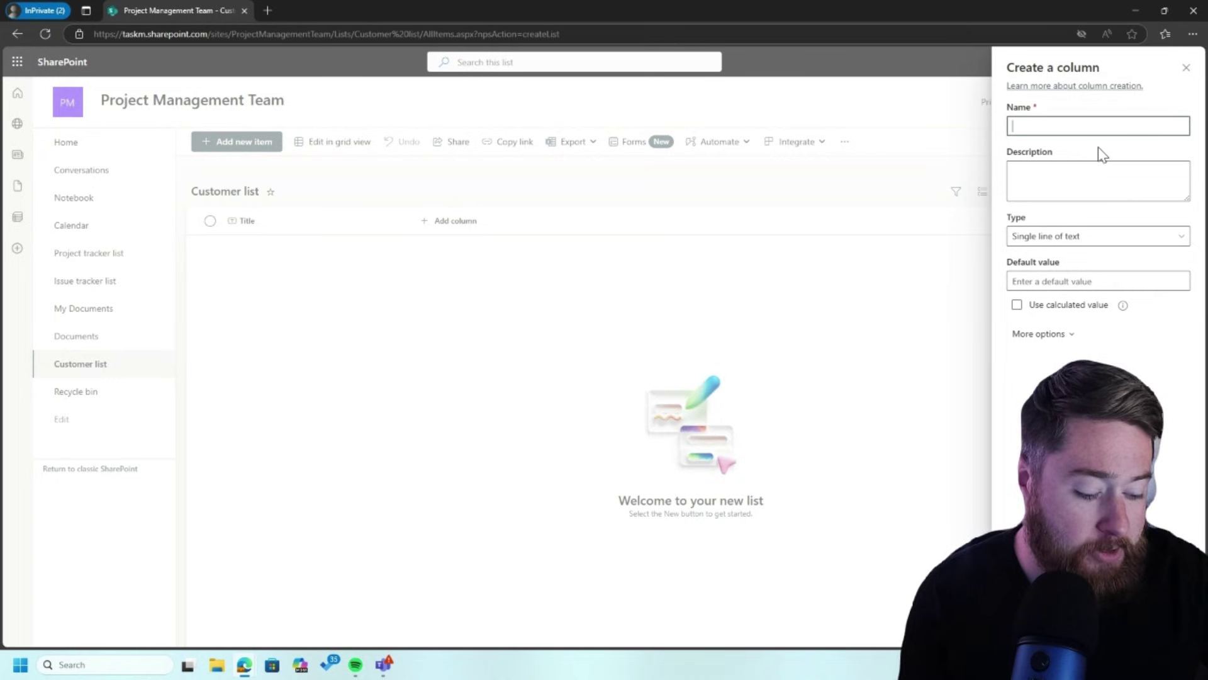
{"action": "type", "text": "Loc"}
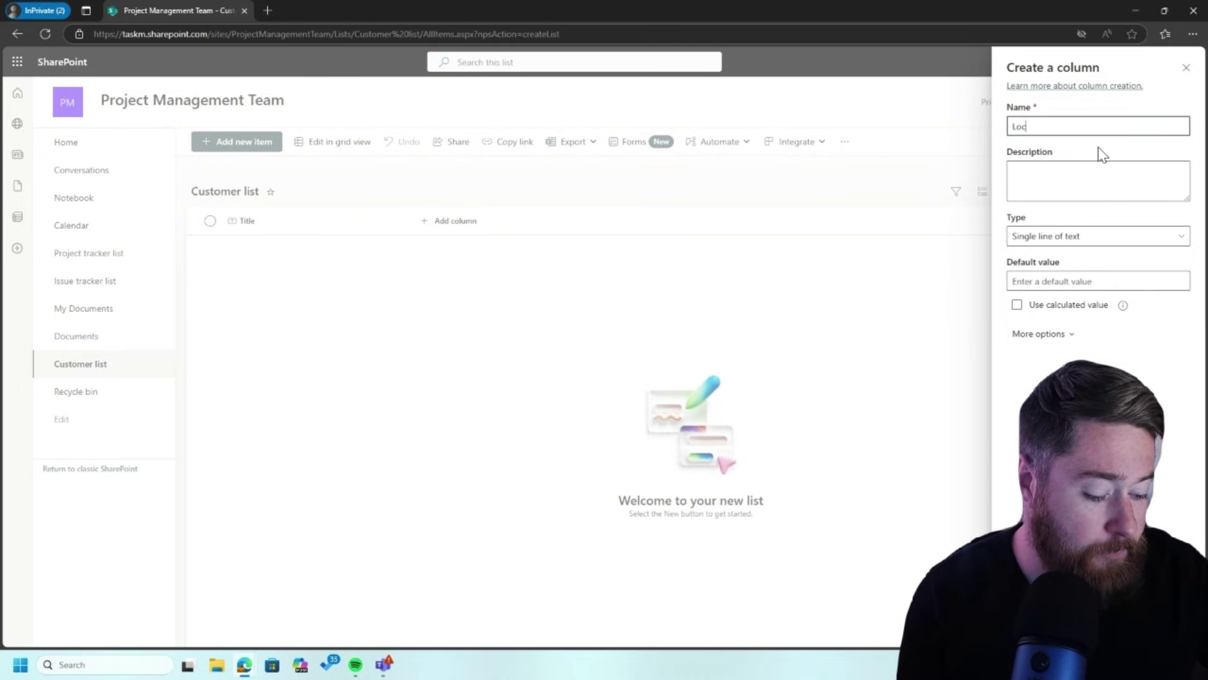
{"action": "type", "text": "ation"}
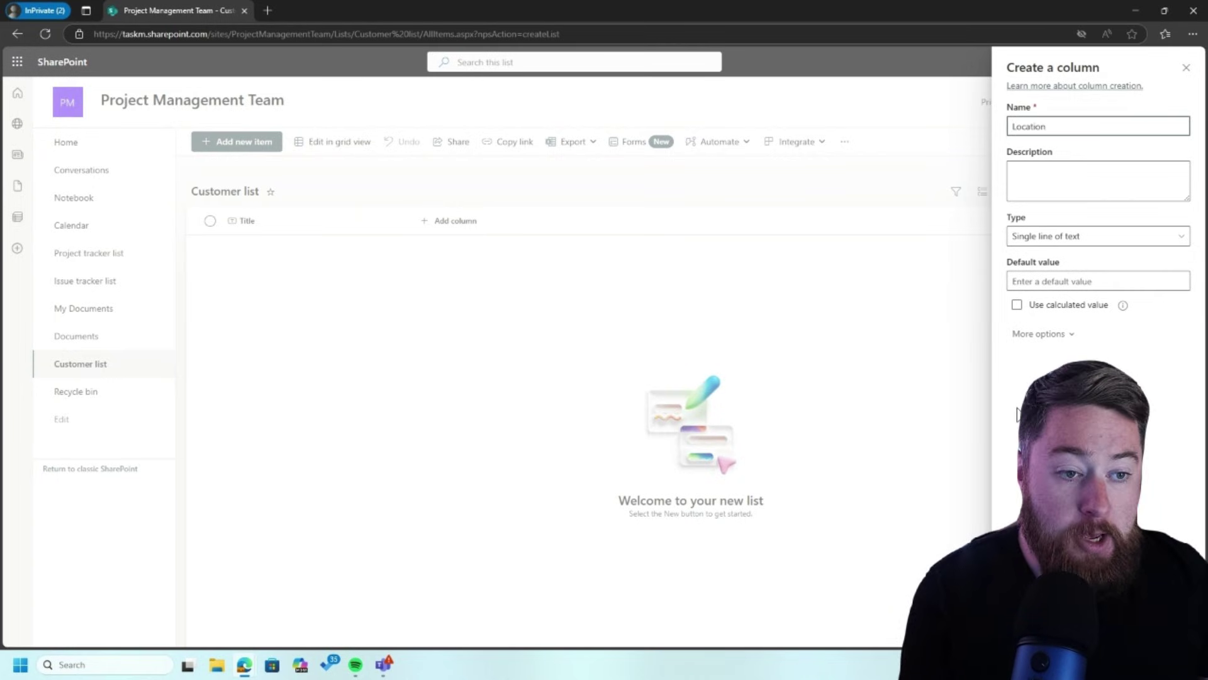
{"action": "key", "text": "Return"}
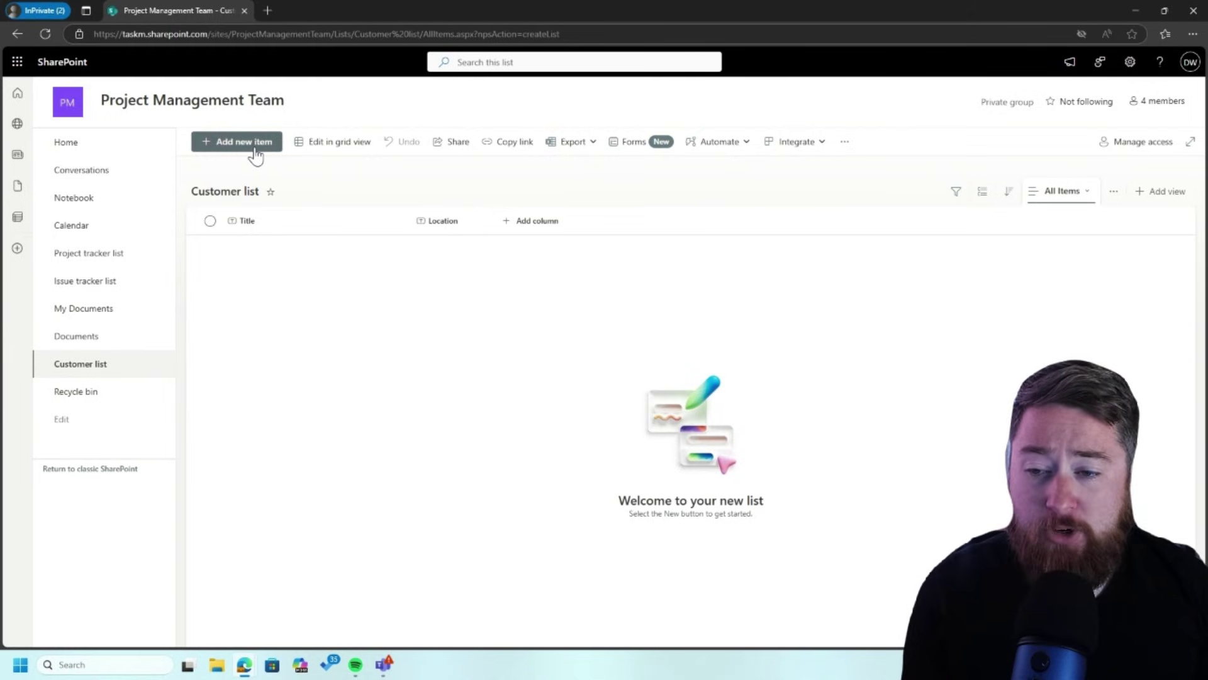
In grid view, add the customer Contoso with location London.
{"action": "left_click", "coordinate": [313, 151]}
{"action": "left_click", "coordinate": [291, 251]}
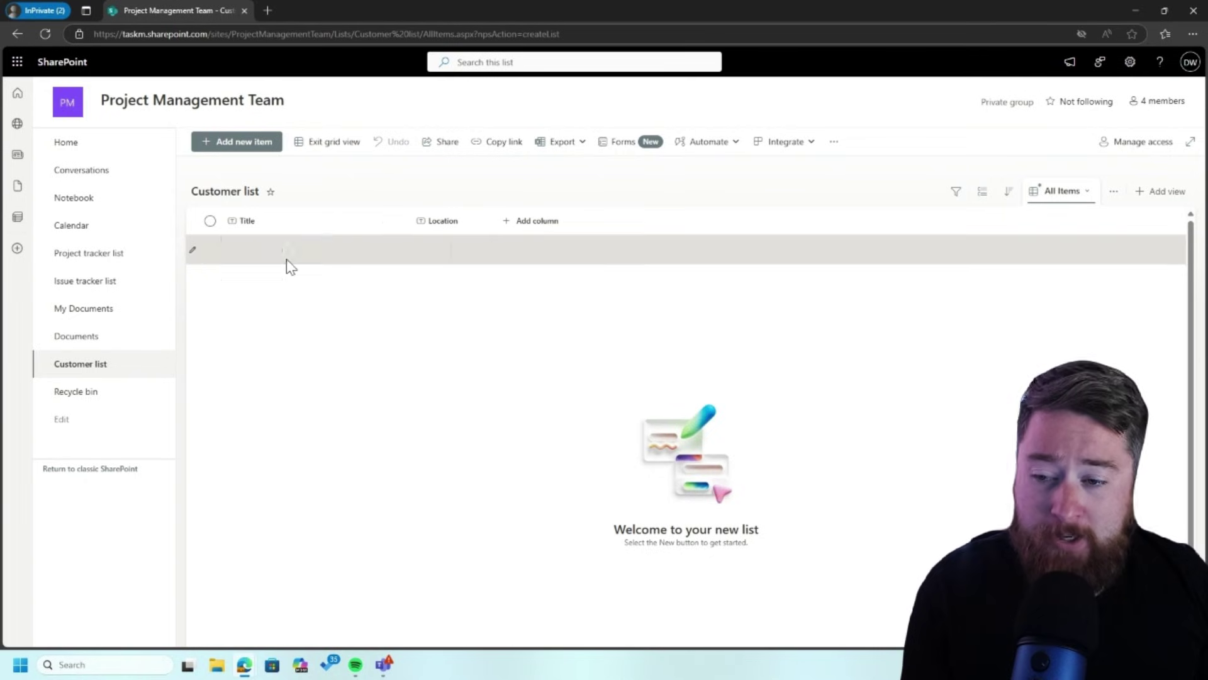
{"action": "left_click", "coordinate": [286, 255]}
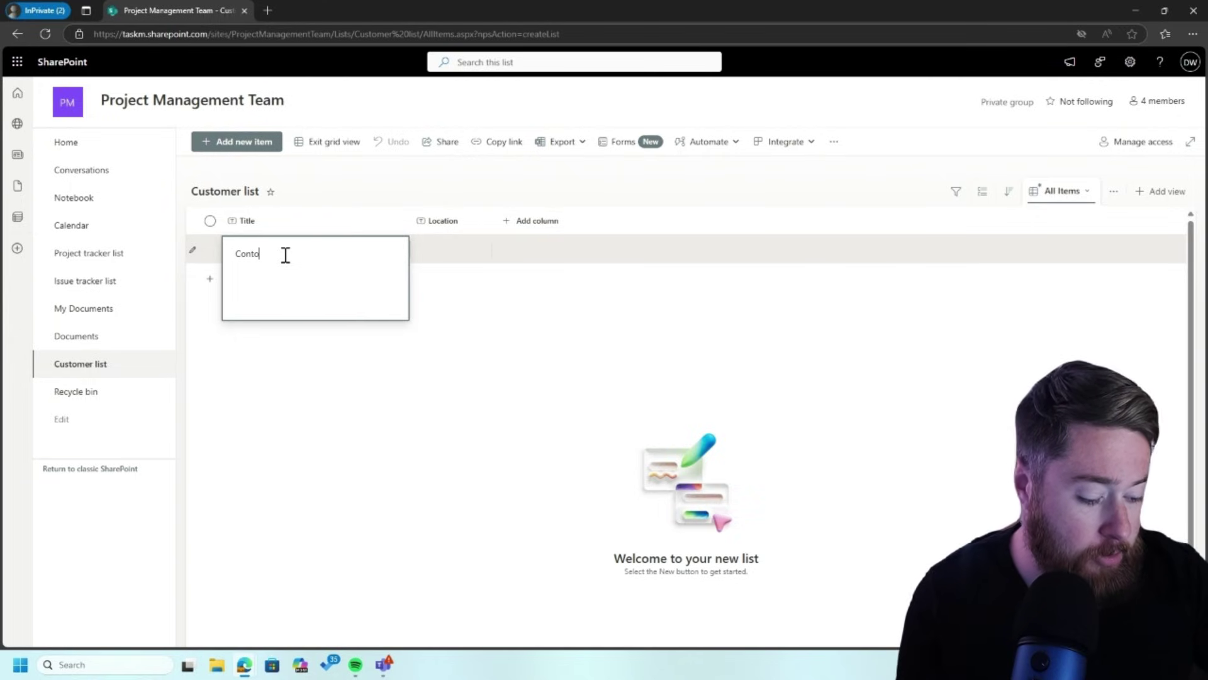
{"action": "type", "text": "Contoso"}
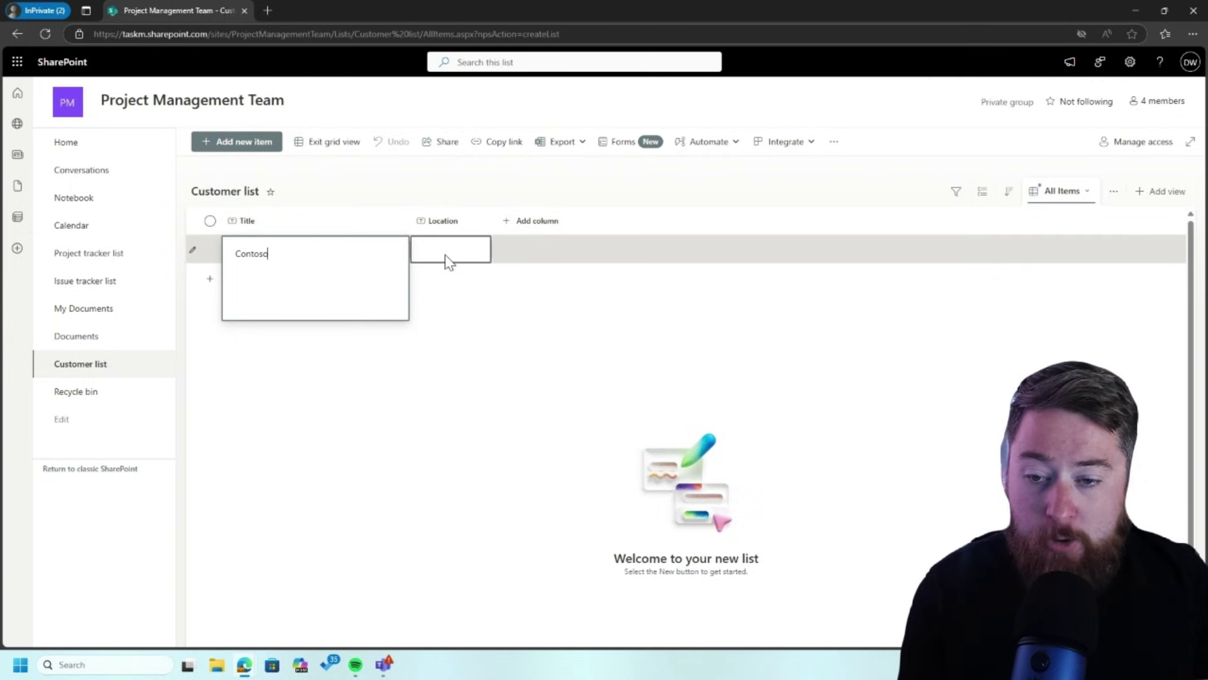
{"action": "left_click", "coordinate": [446, 254]}
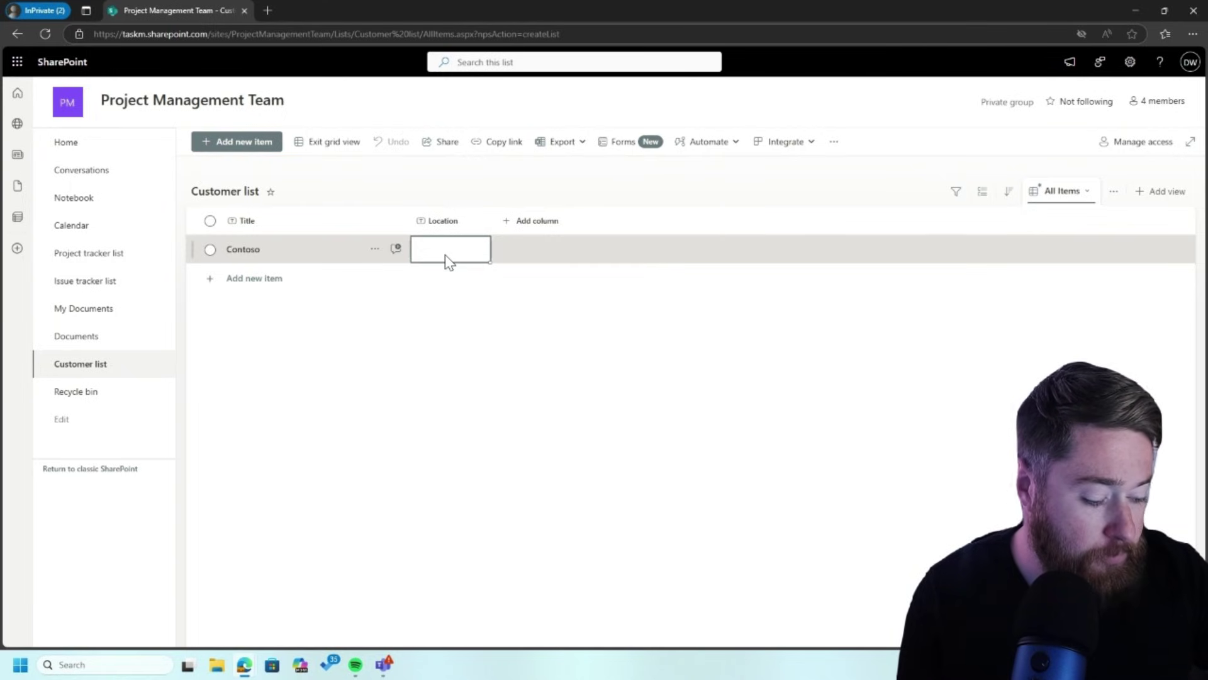
{"action": "left_click", "coordinate": [446, 255]}
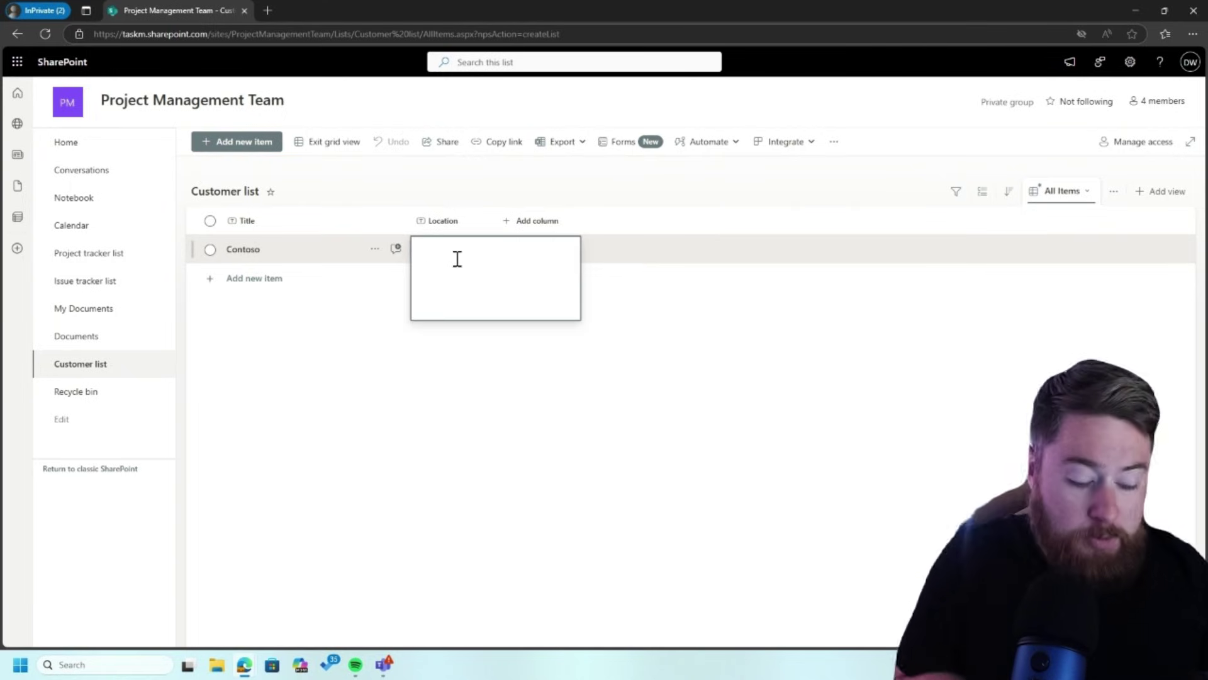
{"action": "type", "text": "London"}
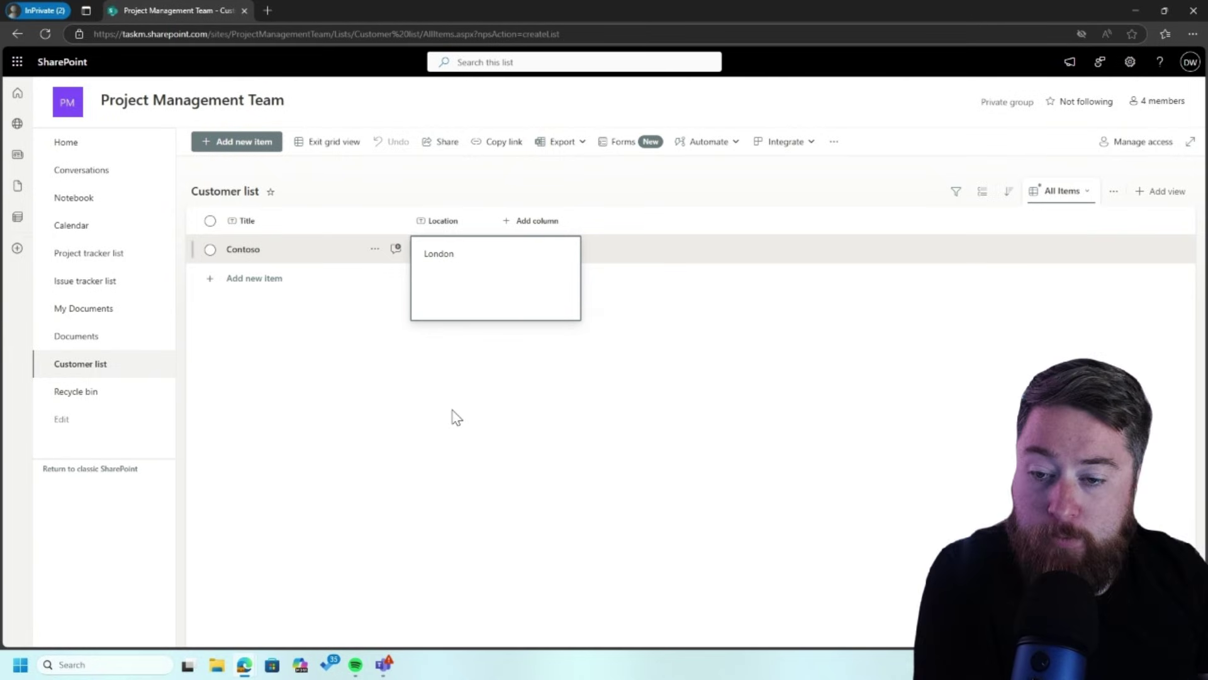
{"action": "left_click", "coordinate": [453, 416]}
Add the customer Fakestone with location Manchester.
{"action": "left_click", "coordinate": [264, 280]}
{"action": "left_click", "coordinate": [277, 288]}
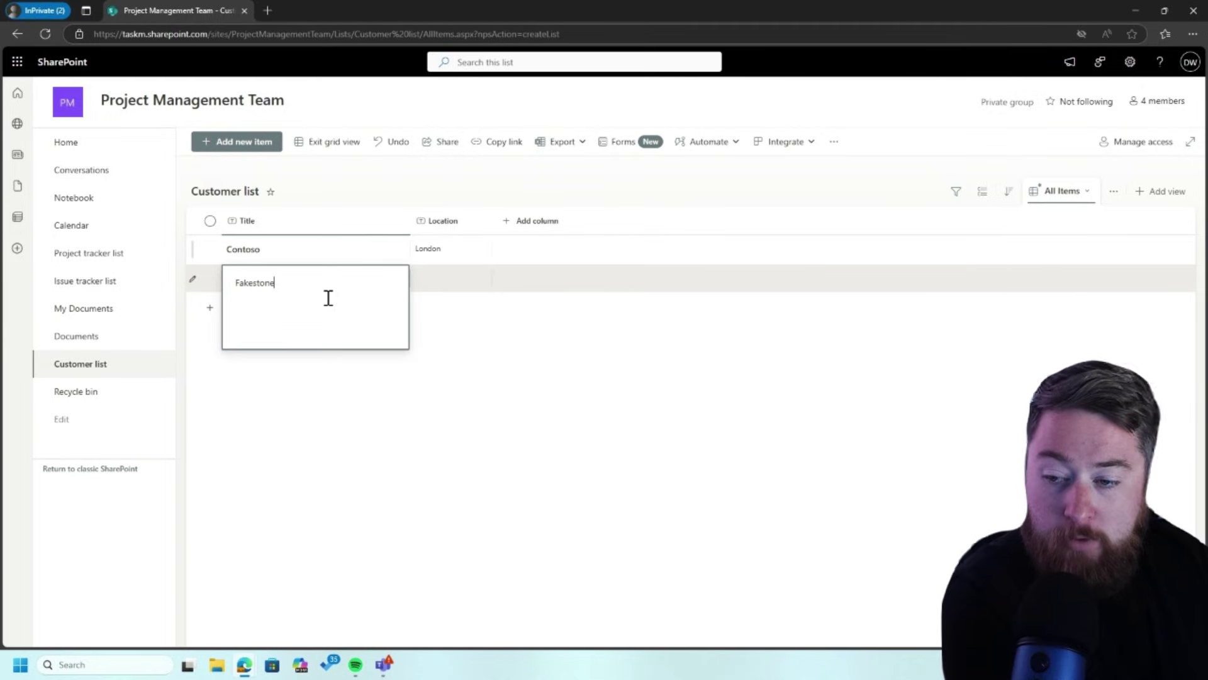
{"action": "type", "text": "Fakestone"}
{"action": "left_click", "coordinate": [454, 282]}
{"action": "left_click", "coordinate": [475, 278]}
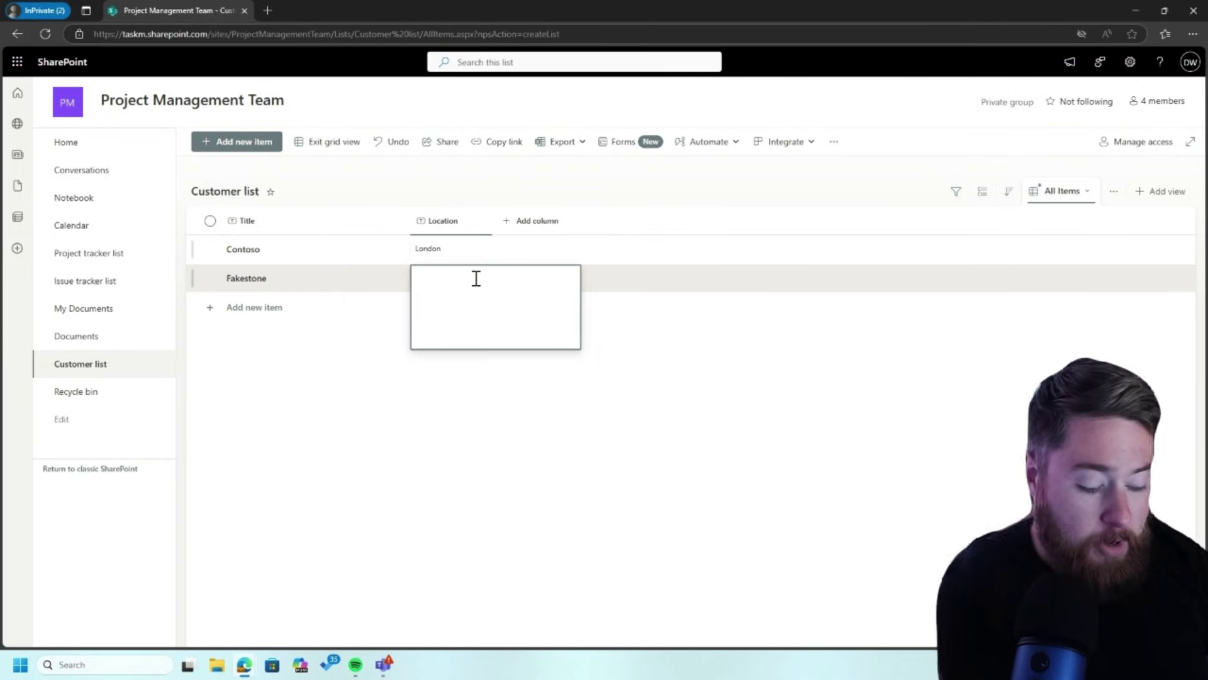
{"action": "type", "text": "Manchester"}
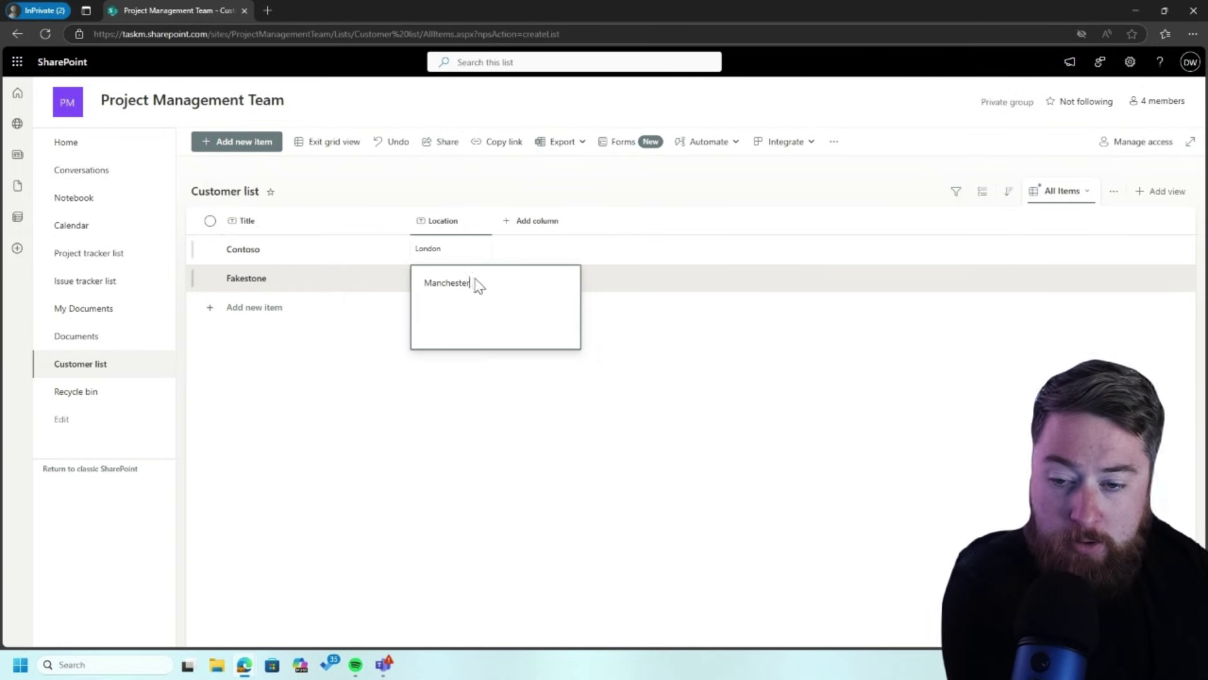
{"action": "key", "text": "Return"}
Add the customer Madeupston with location New York.
{"action": "left_click", "coordinate": [310, 307]}
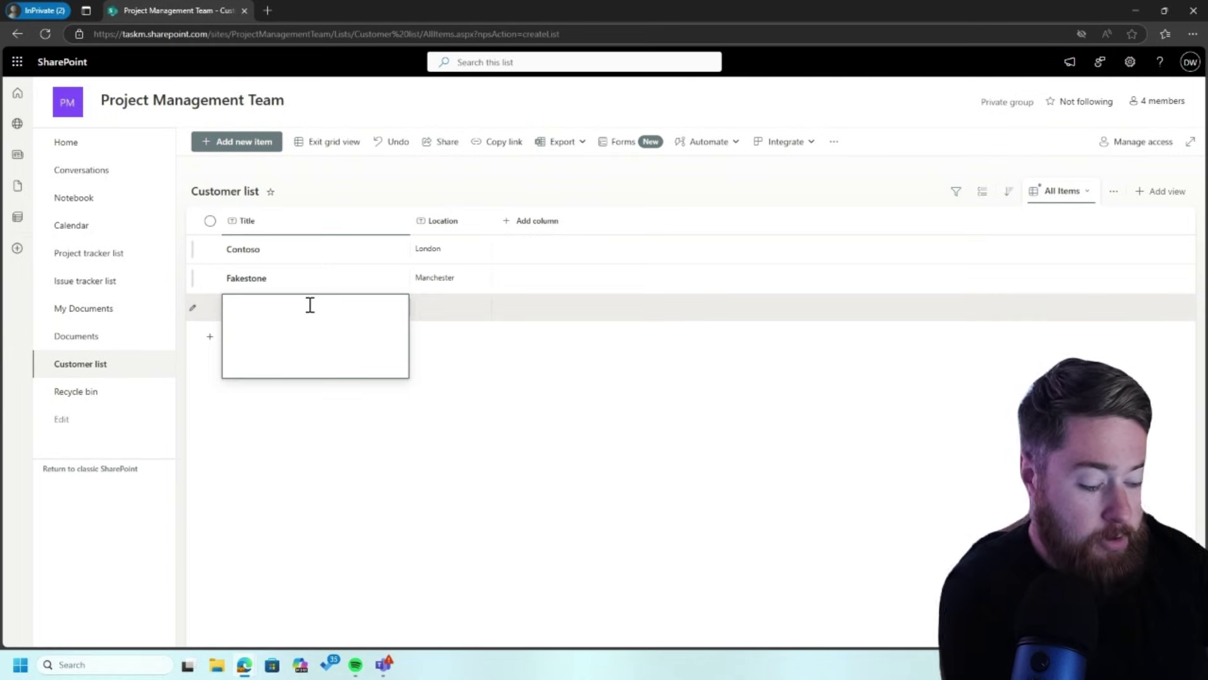
{"action": "type", "text": "Madeups"}
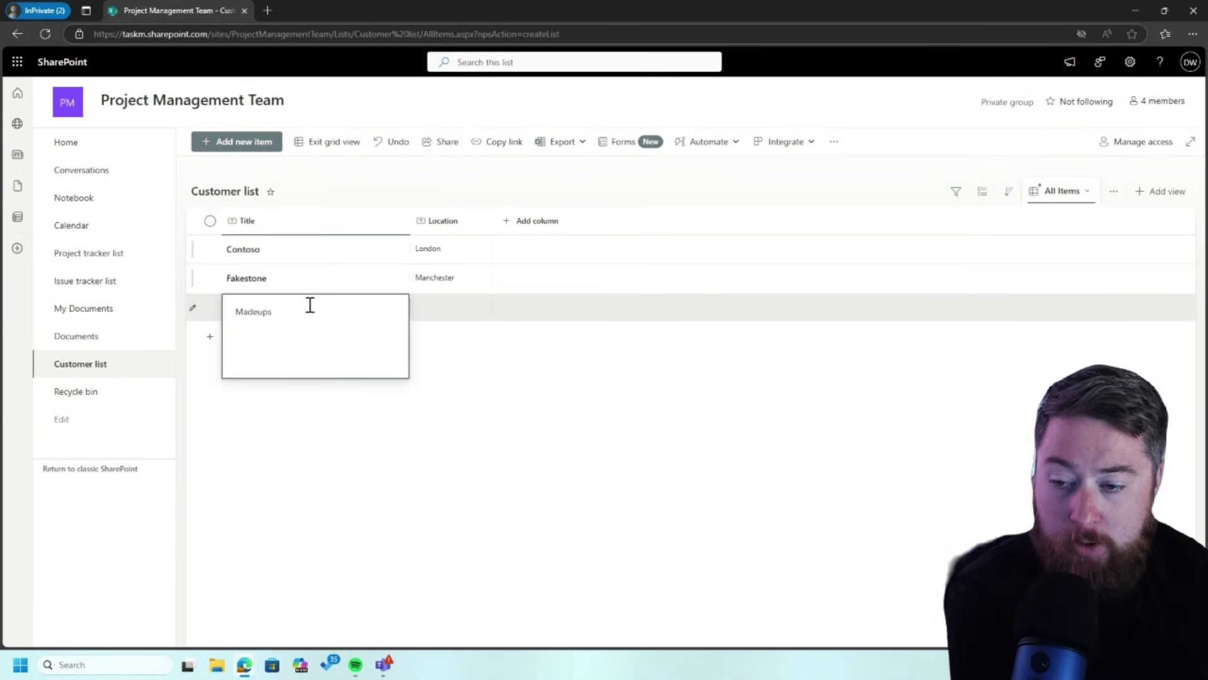
{"action": "type", "text": "ton"}
{"action": "left_click", "coordinate": [452, 315]}
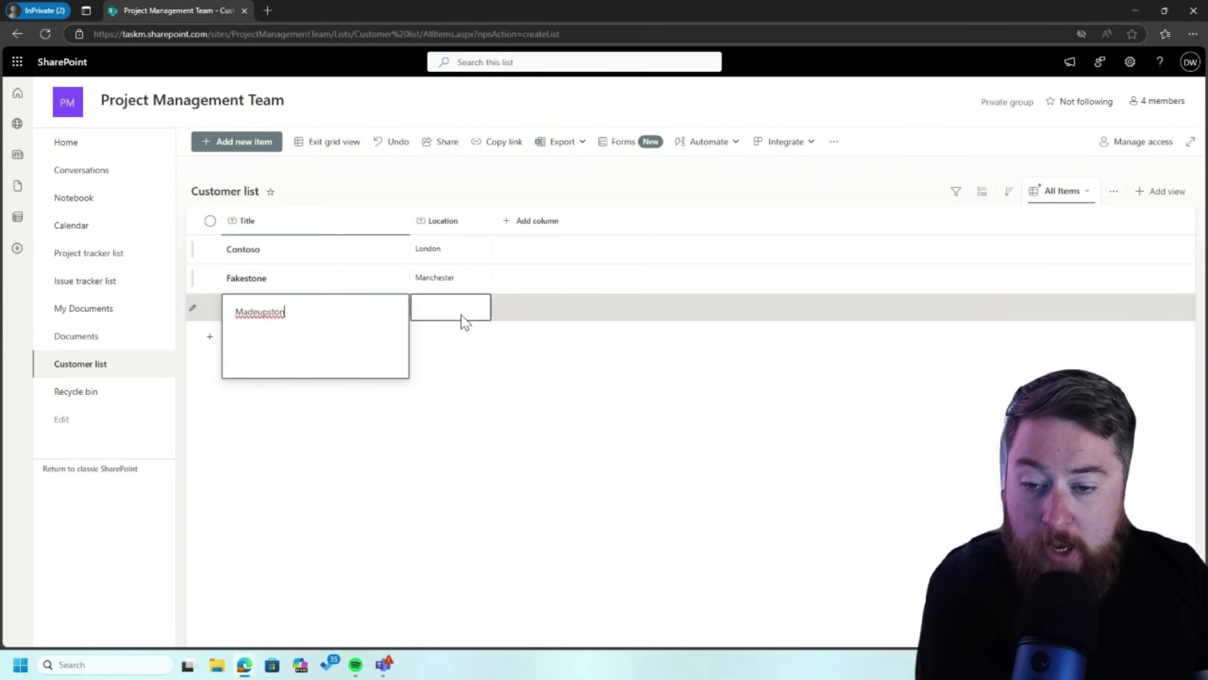
{"action": "left_click", "coordinate": [470, 311]}
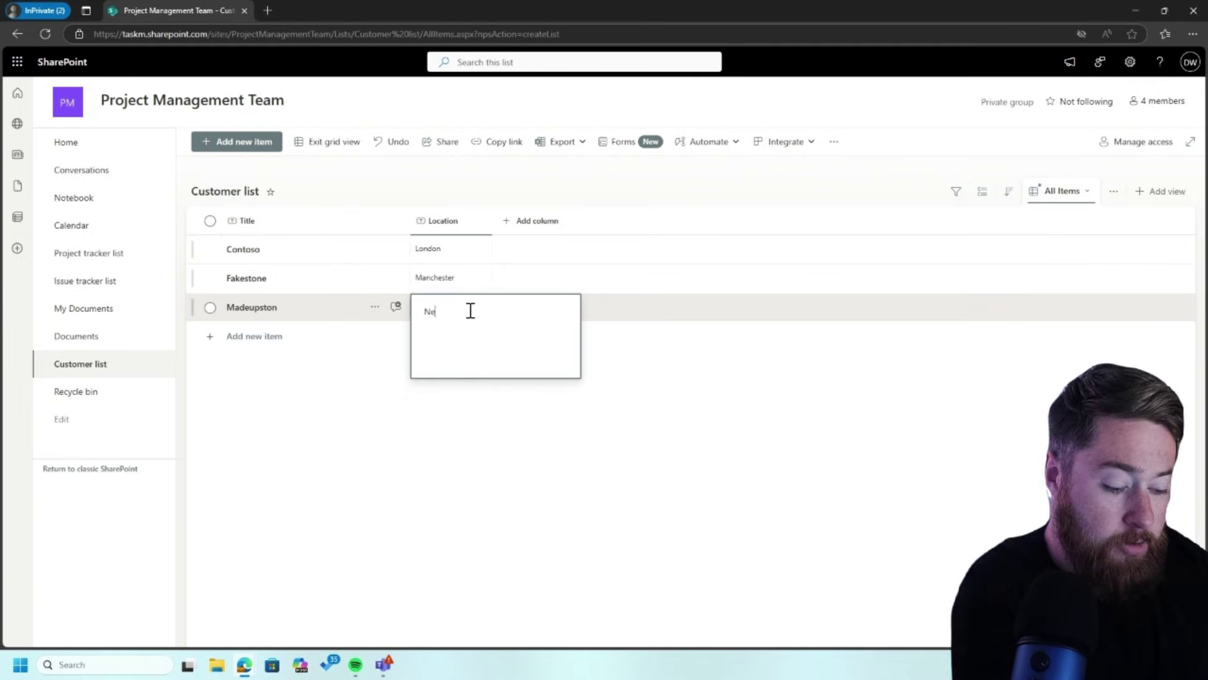
{"action": "type", "text": "New Yoprk"}
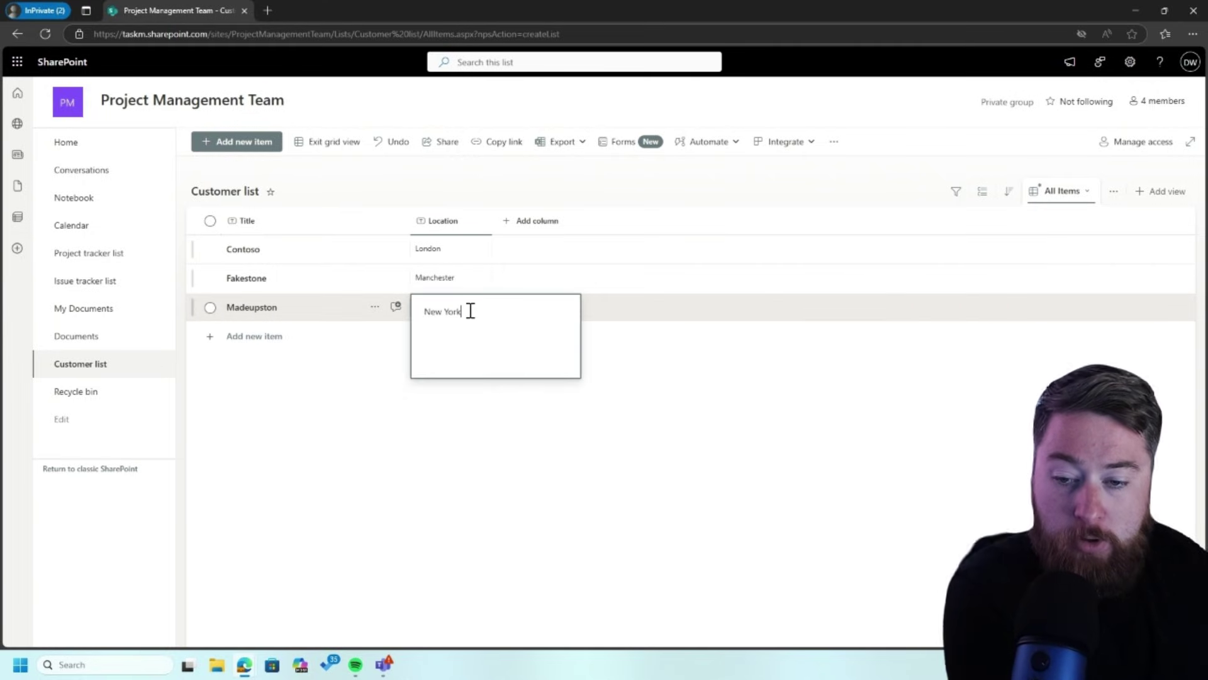
{"action": "left_click", "coordinate": [717, 391]}
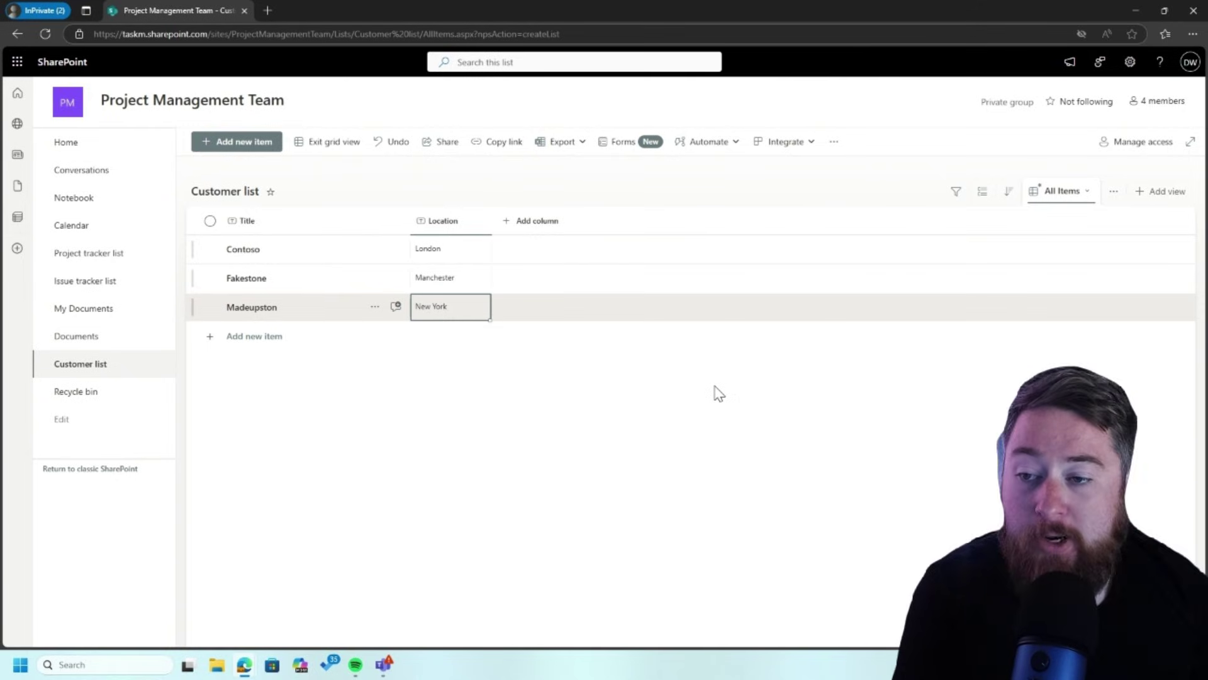
Exit grid view, go to Documents, and choose Lookup as a new column's type.
{"action": "left_click", "coordinate": [319, 146]}
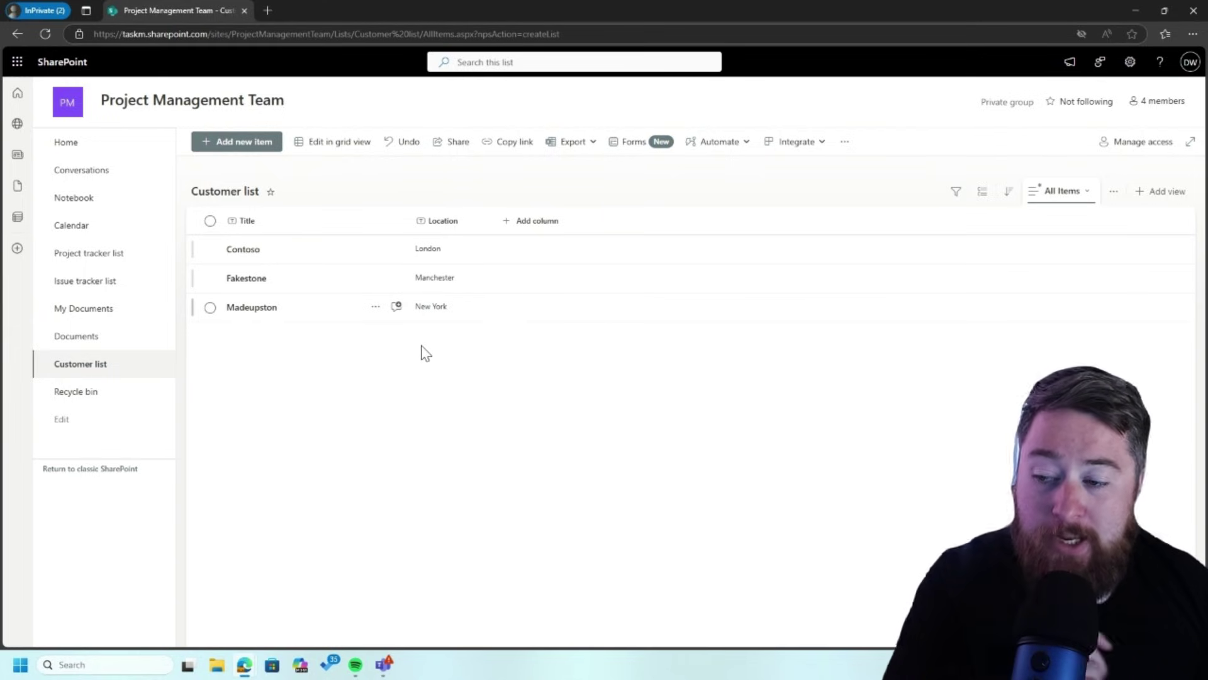
{"action": "left_click", "coordinate": [124, 341]}
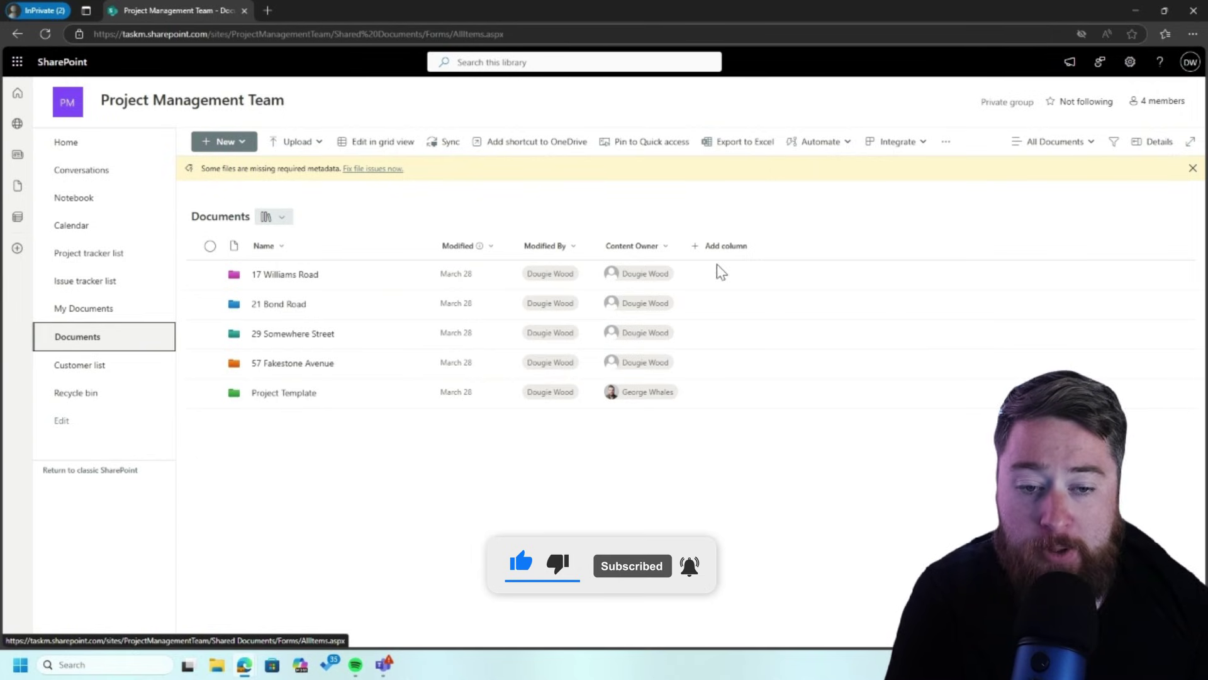
{"action": "left_click", "coordinate": [727, 247]}
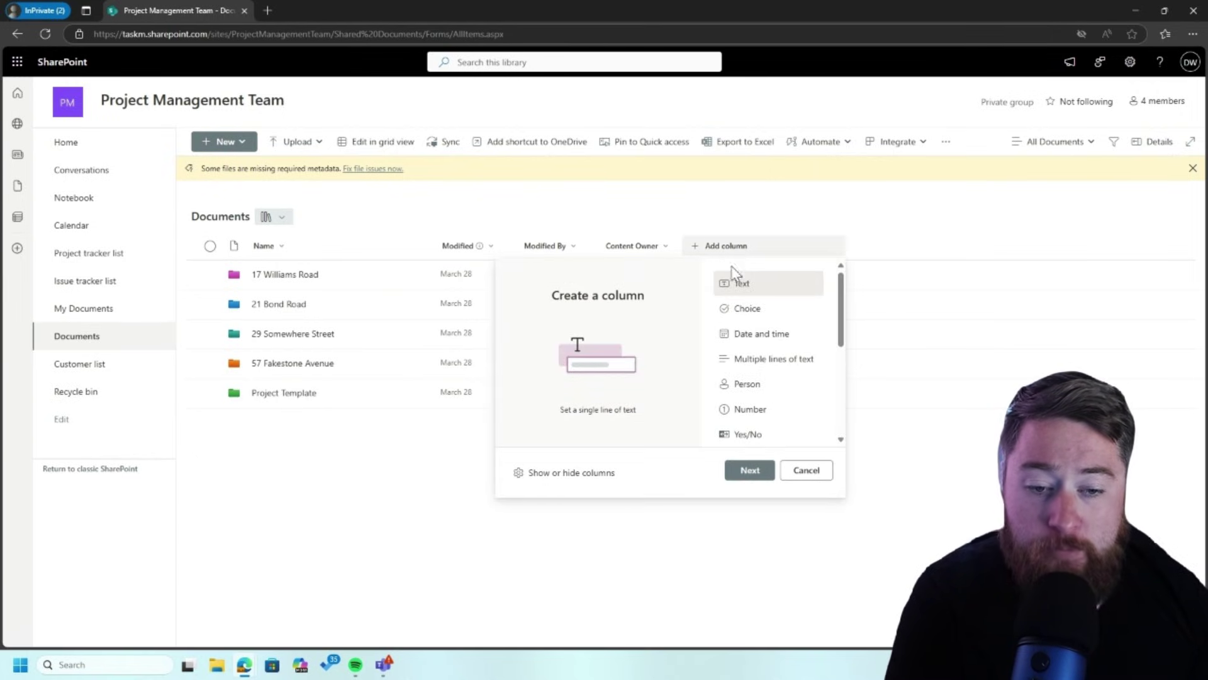
{"action": "scroll", "coordinate": [742, 308], "scroll_direction": "down", "scroll_amount": 3}
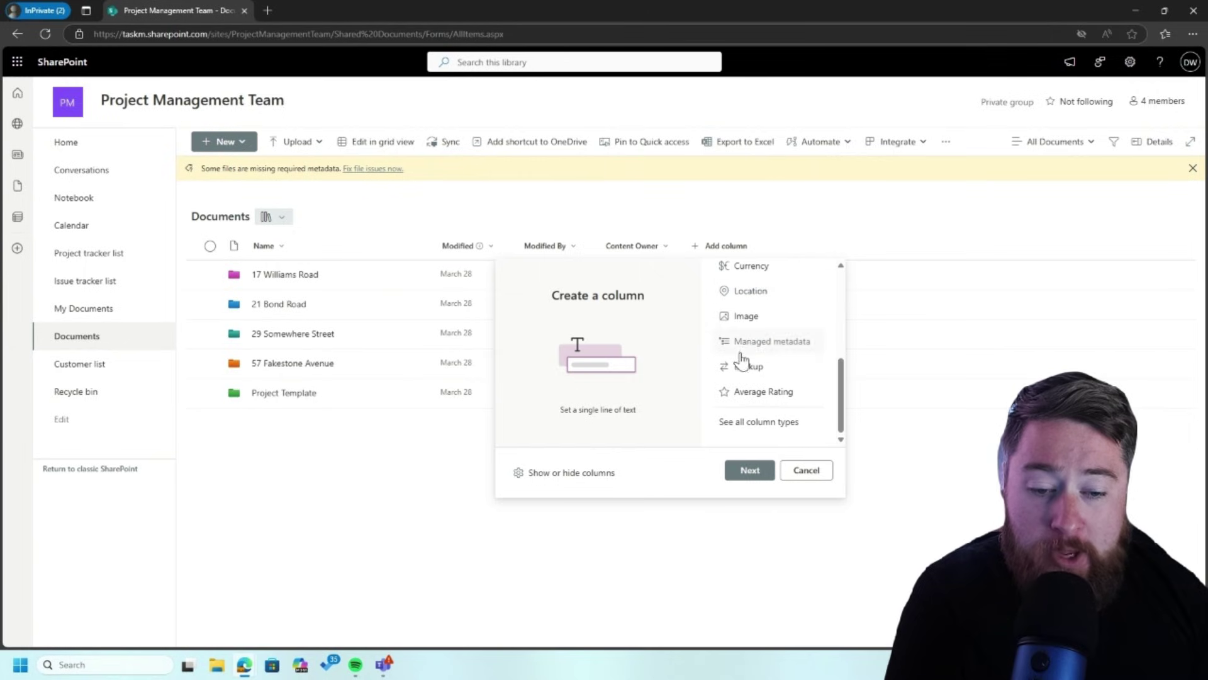
{"action": "left_click", "coordinate": [754, 374]}
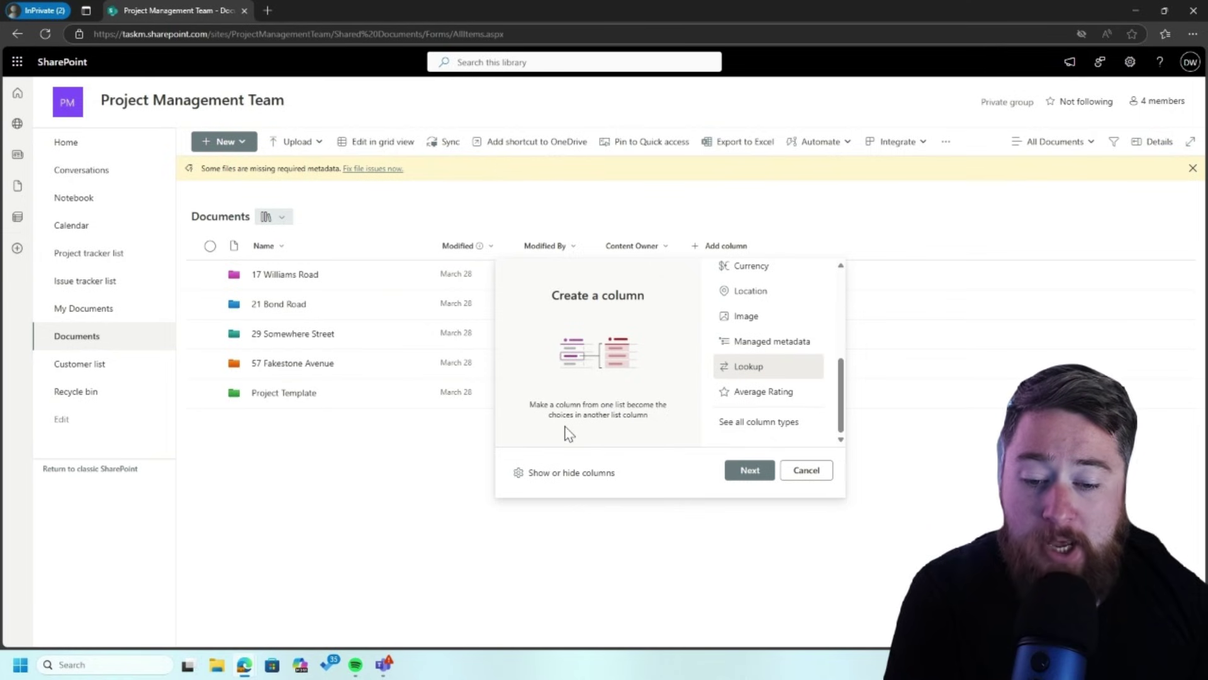
Name the lookup column Customer, sourcing values from the Customer list's Title column.
{"action": "left_click", "coordinate": [755, 470]}
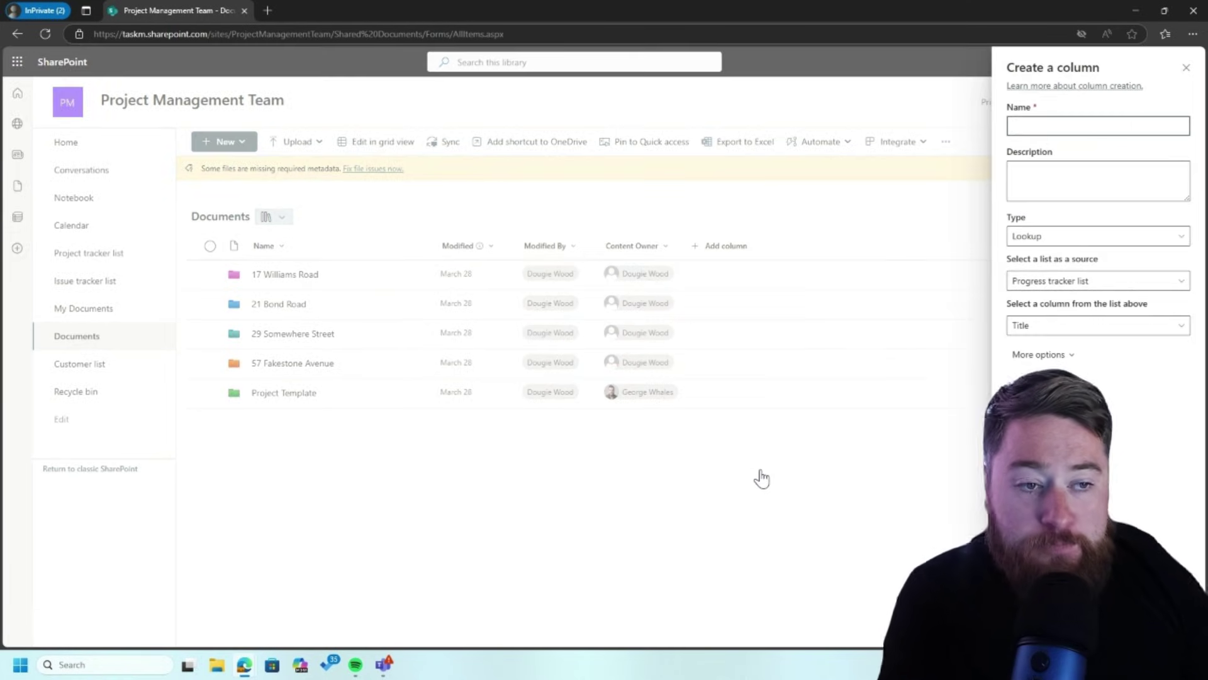
{"action": "left_click", "coordinate": [1029, 125]}
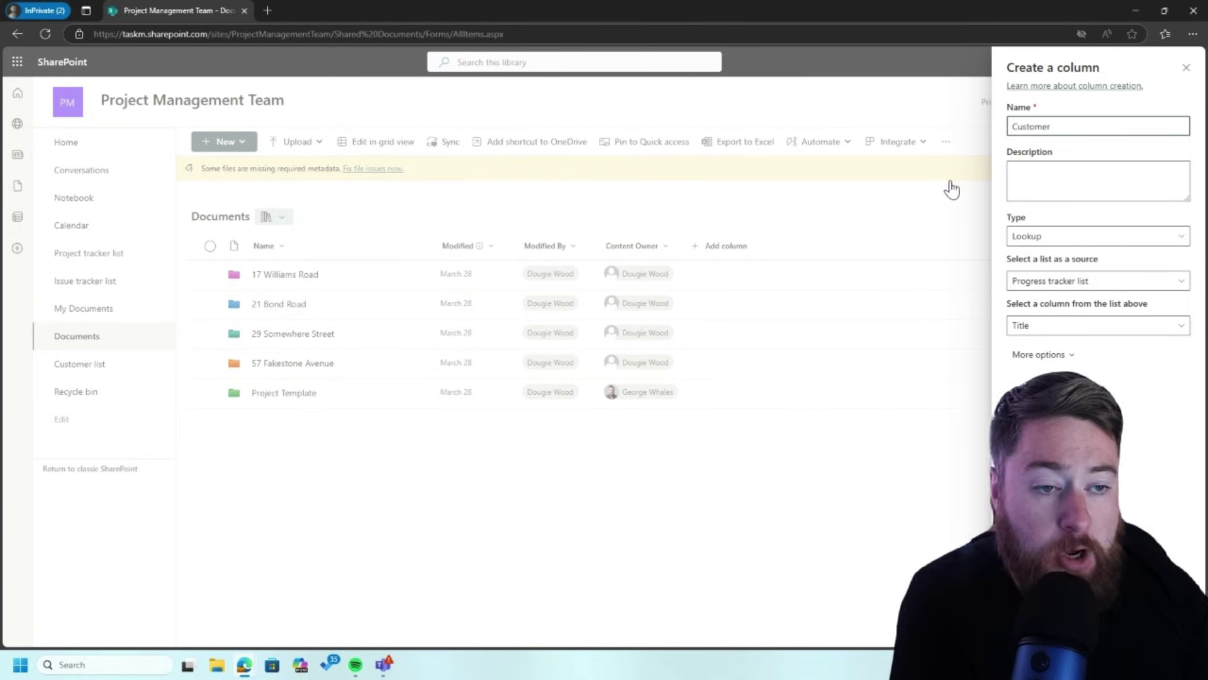
{"action": "left_click", "coordinate": [1026, 242]}
{"action": "left_click", "coordinate": [1025, 242]}
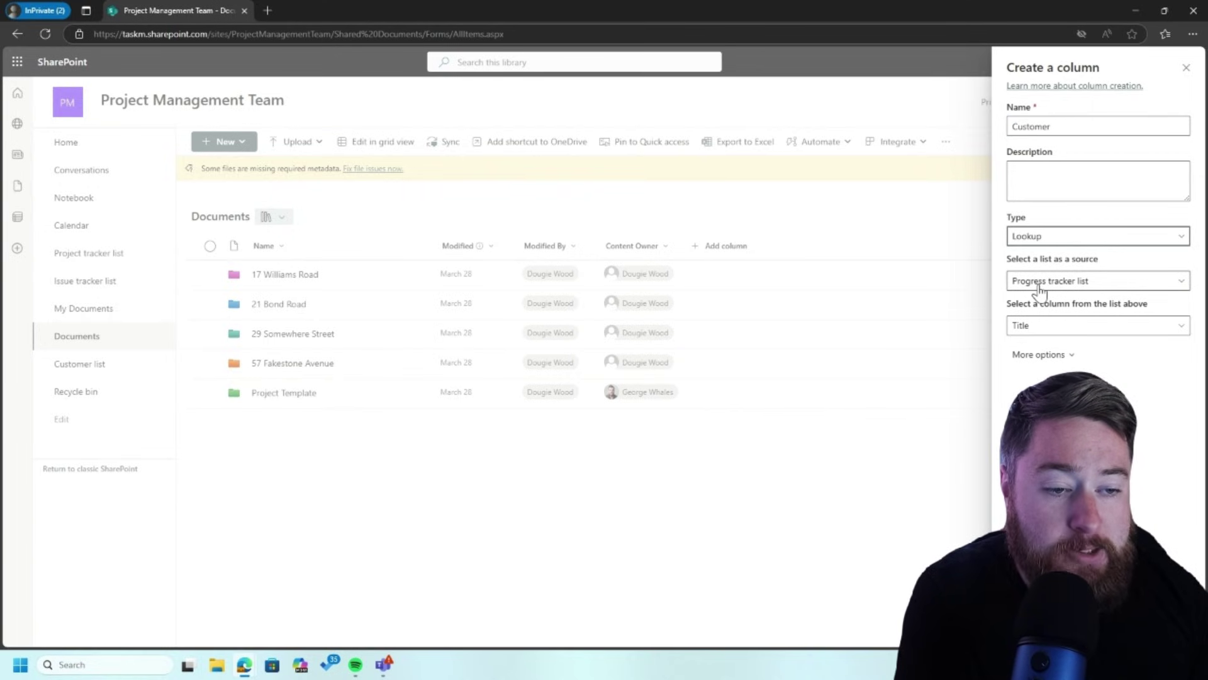
{"action": "left_click", "coordinate": [1026, 281]}
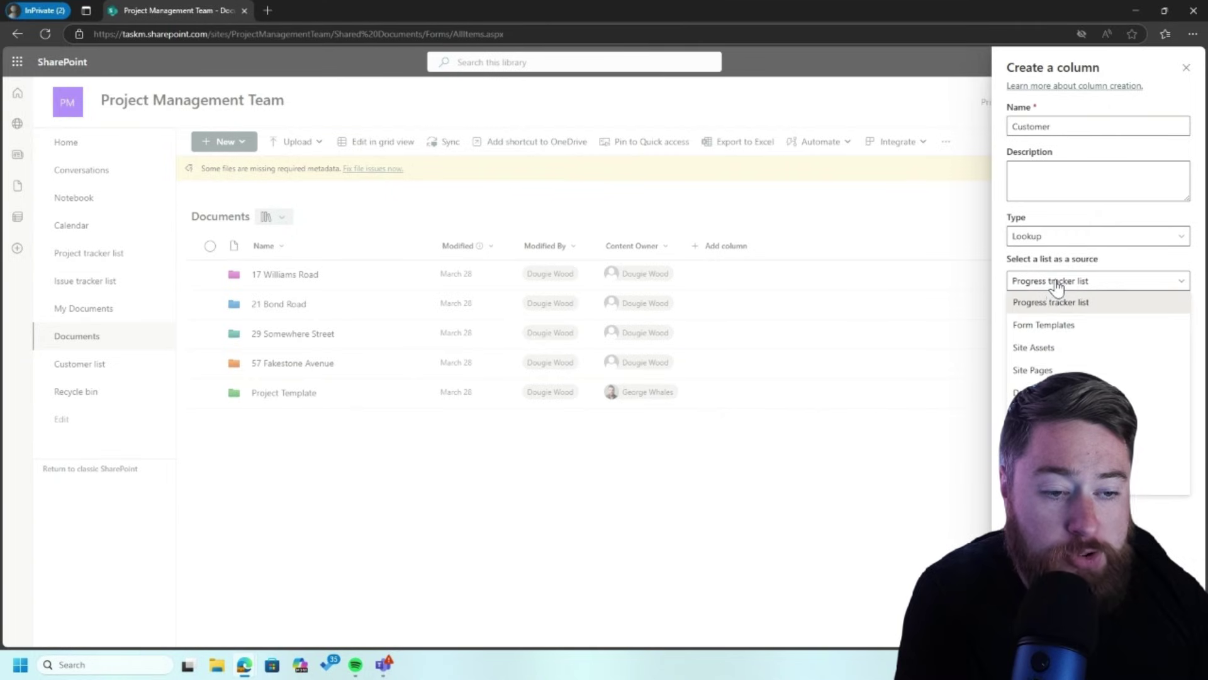
{"action": "scroll", "coordinate": [1050, 350], "scroll_direction": "down", "scroll_amount": 3}
{"action": "left_click", "coordinate": [1045, 409]}
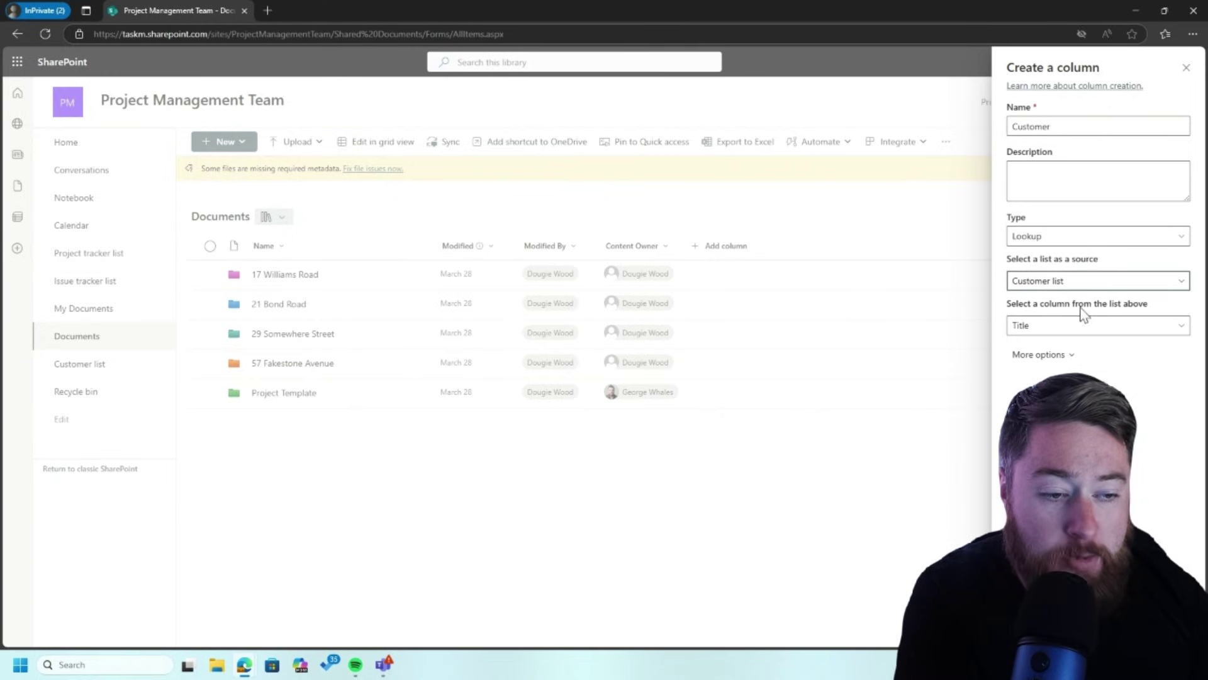
{"action": "left_click", "coordinate": [1104, 329]}
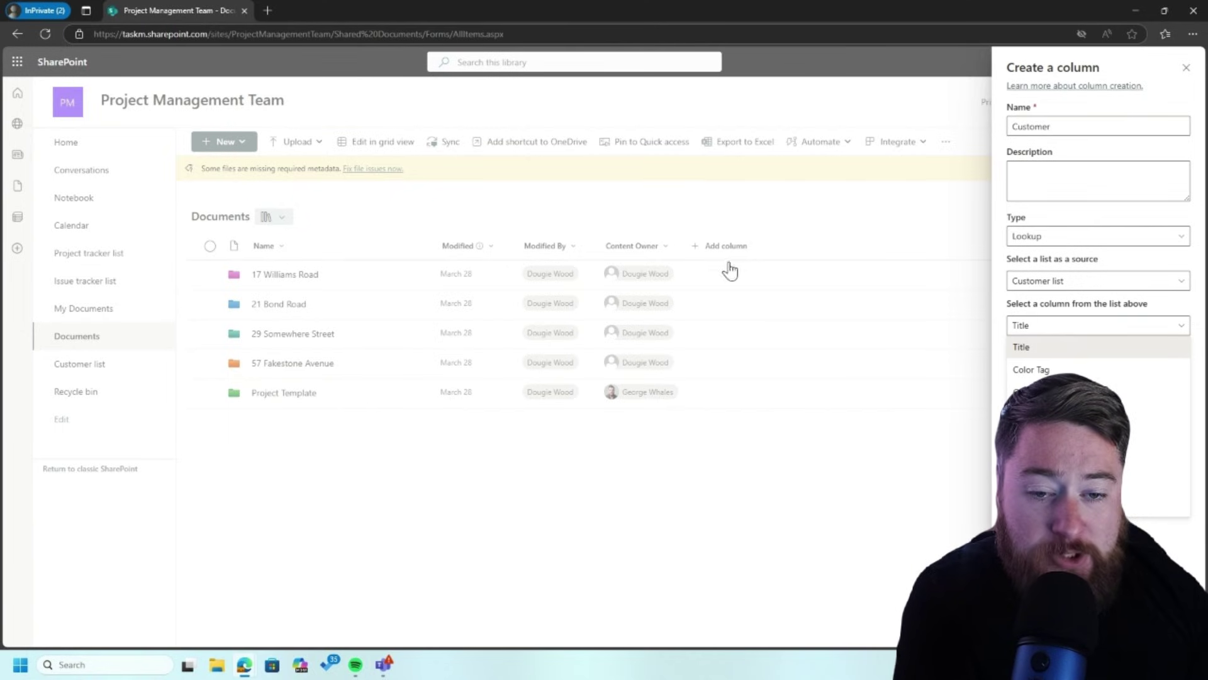
{"action": "left_click", "coordinate": [1038, 346]}
Expand More options to bring in extra Customer list columns such as Location.
{"action": "left_click", "coordinate": [1032, 356]}
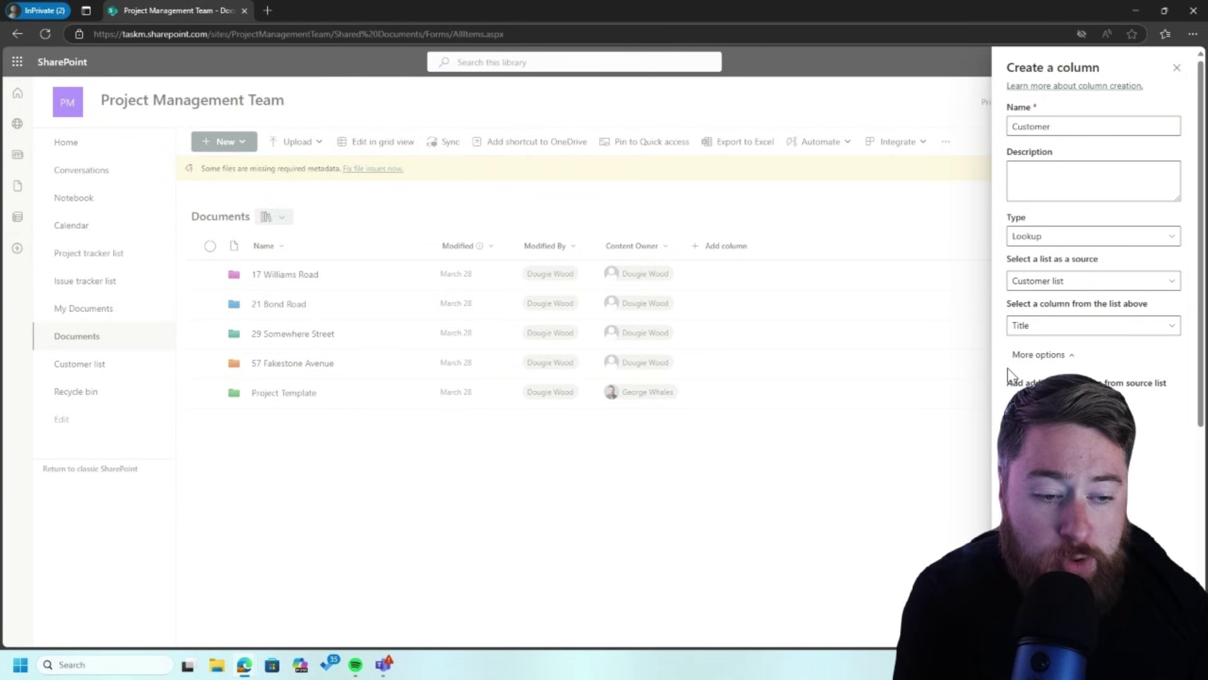
{"action": "scroll", "coordinate": [1010, 370], "scroll_direction": "down", "scroll_amount": 1}
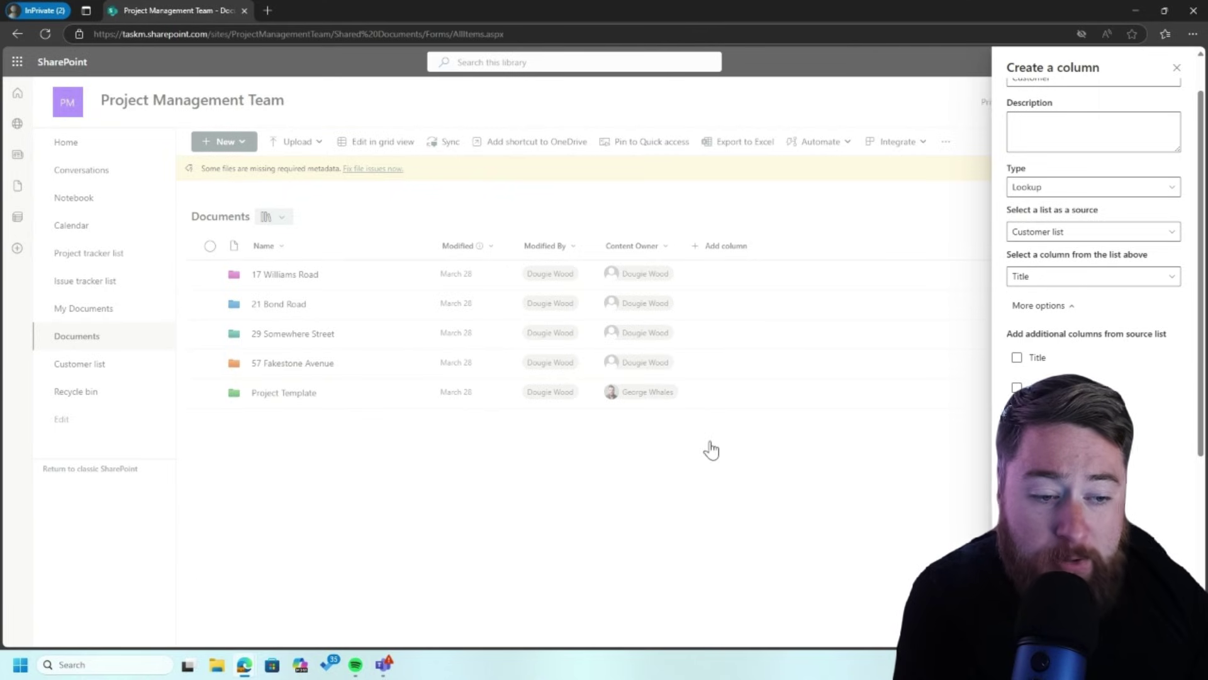
{"action": "scroll", "coordinate": [1032, 364], "scroll_direction": "down", "scroll_amount": 1}
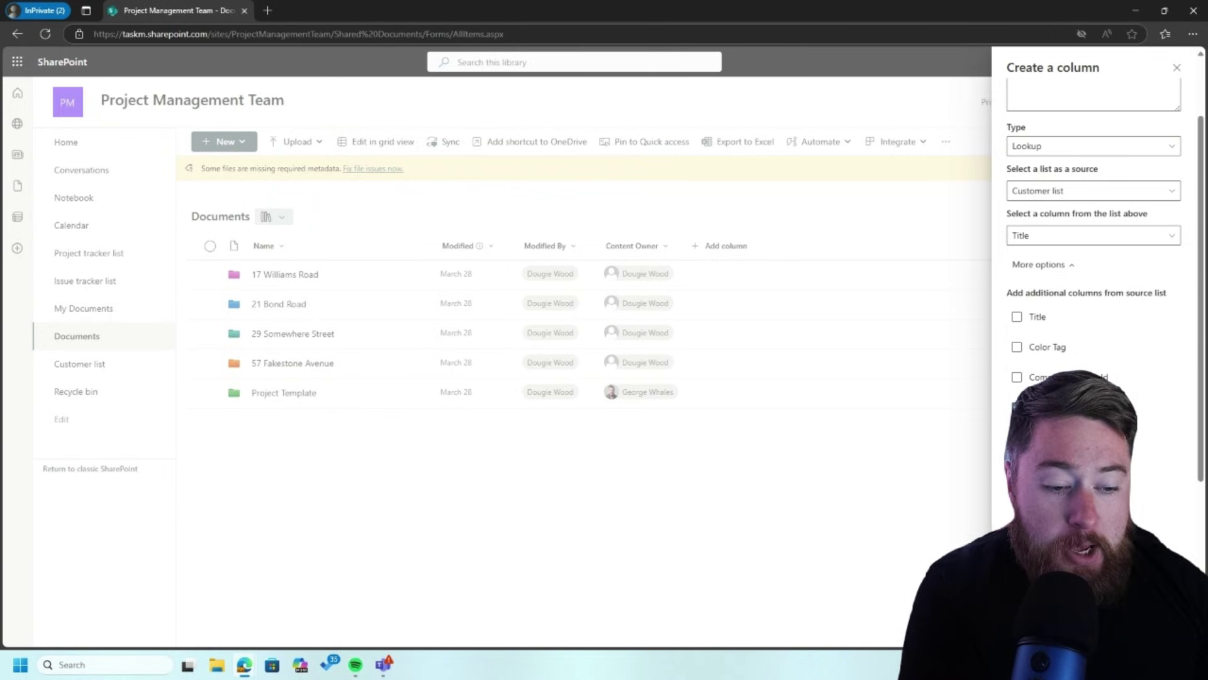
{"action": "scroll", "coordinate": [1094, 314], "scroll_direction": "down", "scroll_amount": 2}
{"action": "scroll", "coordinate": [1093, 252], "scroll_direction": "down", "scroll_amount": 1}
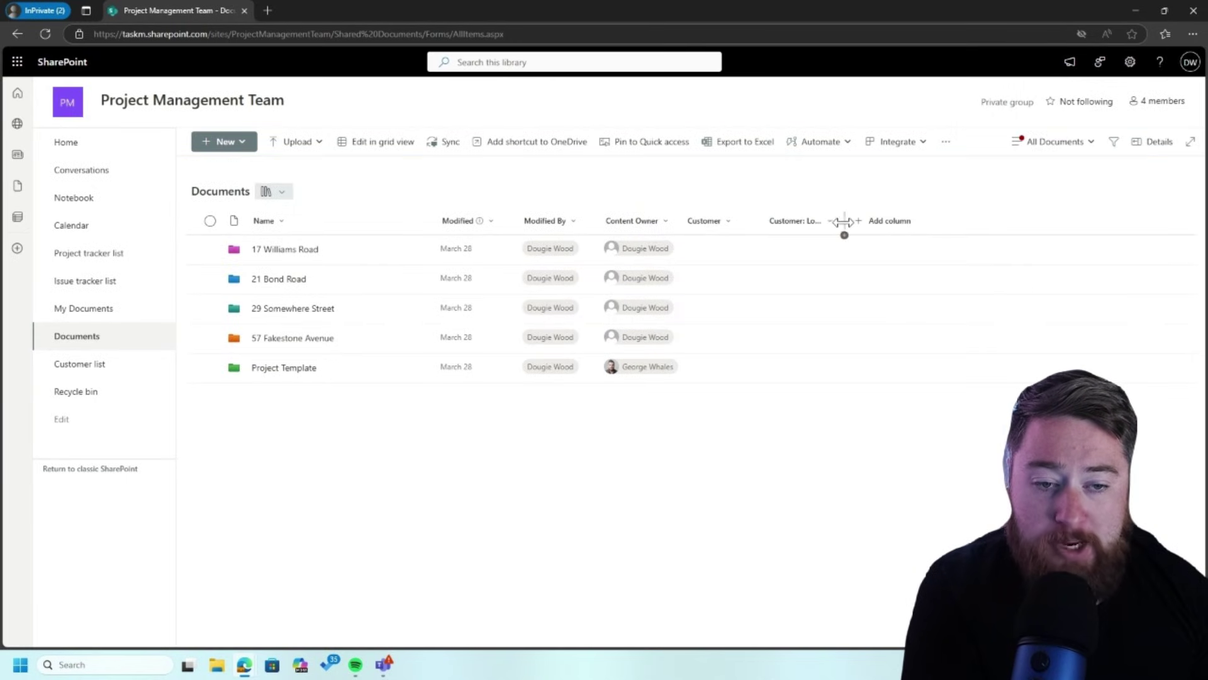
Widen the Customer: Location column, enter grid editing, and set 17 Williams Road to Contoso.
{"action": "left_click_drag", "start_coordinate": [845, 222], "coordinate": [888, 221]}
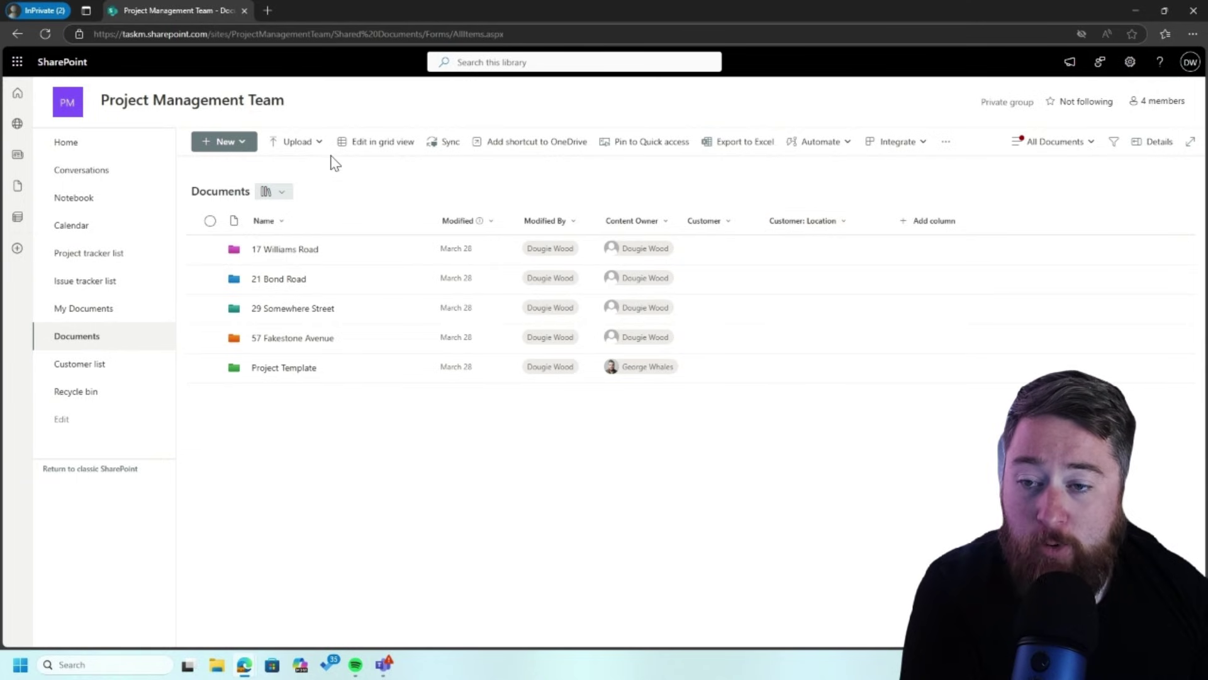
{"action": "left_click", "coordinate": [374, 151]}
{"action": "left_click", "coordinate": [698, 248]}
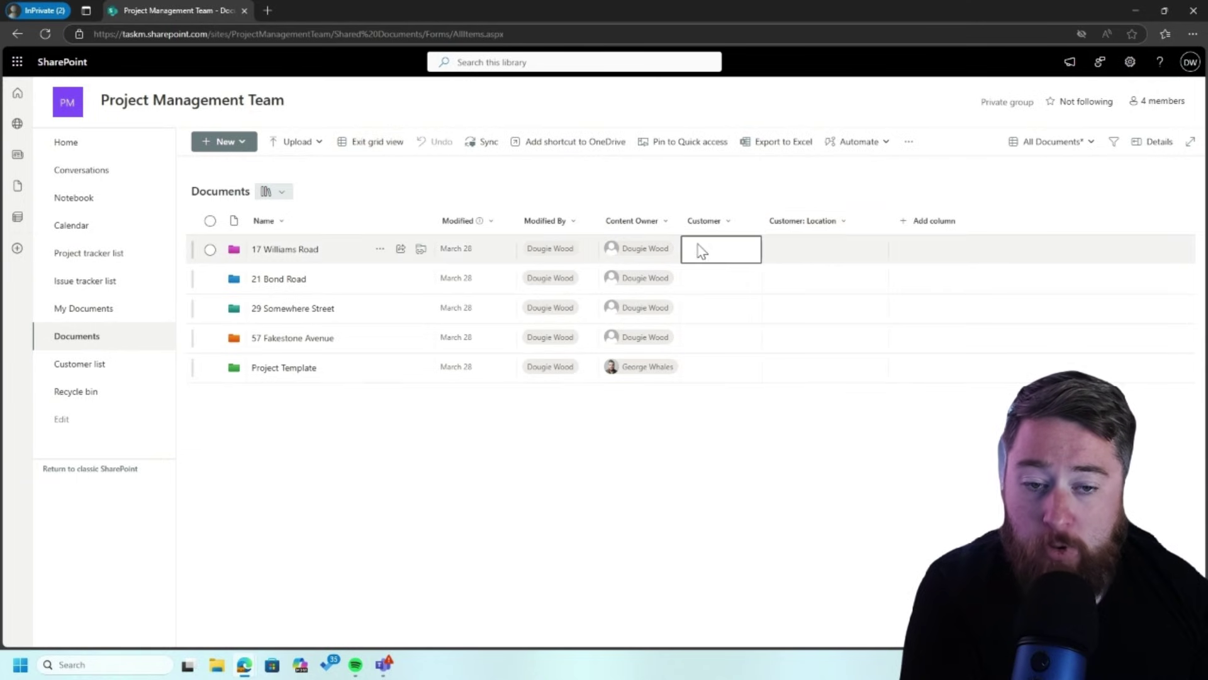
{"action": "left_click", "coordinate": [722, 260]}
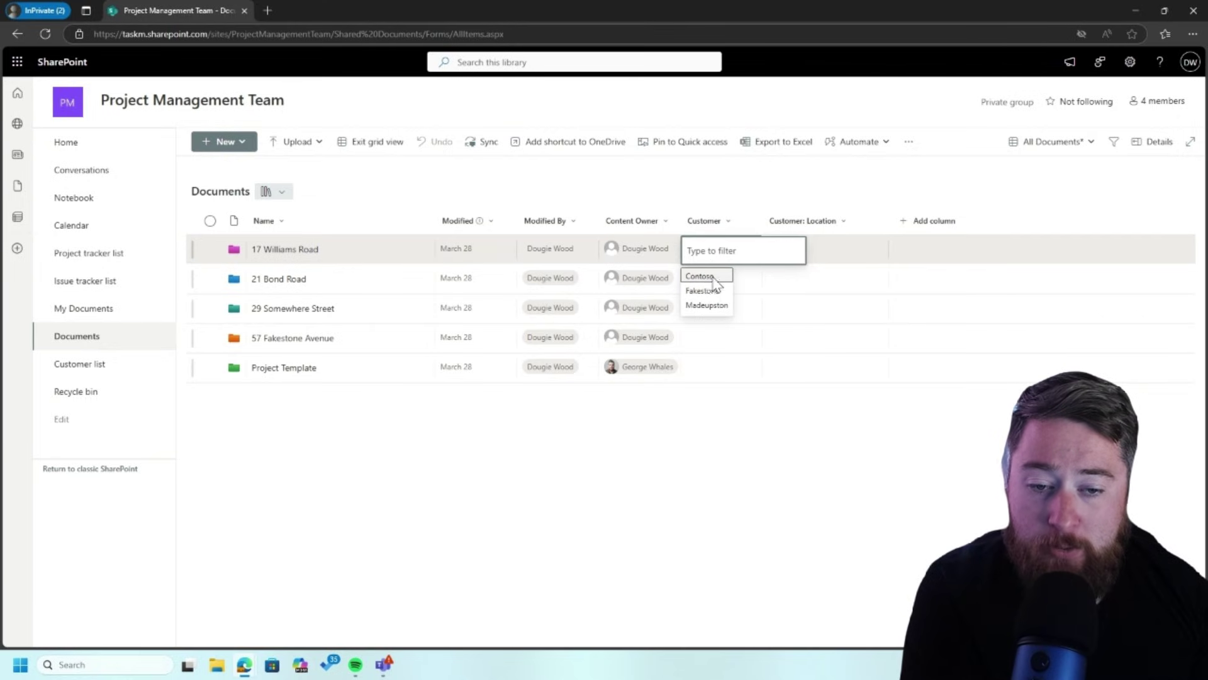
{"action": "left_click", "coordinate": [702, 276]}
Set 21 Bond Road to Fakestone, 29 Somewhere Street to Madeupston, 57 Fakestone Avenue to Contoso.
{"action": "left_click", "coordinate": [723, 285]}
{"action": "left_click", "coordinate": [725, 282]}
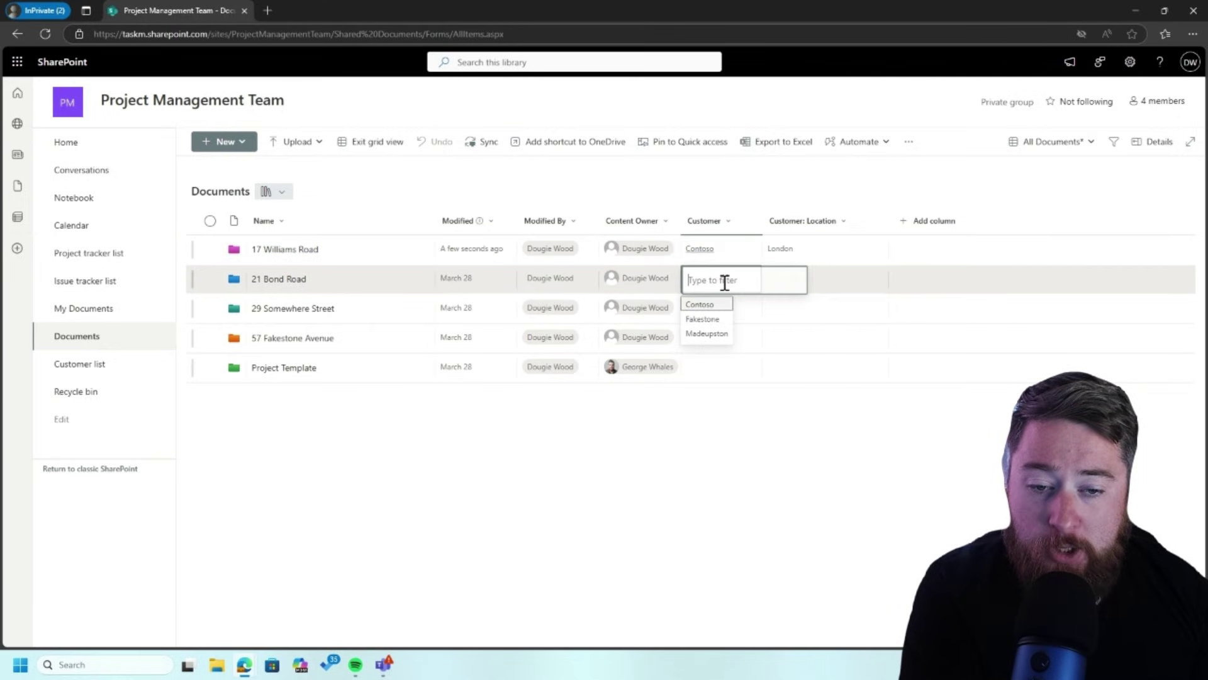
{"action": "left_click", "coordinate": [718, 321]}
{"action": "left_click", "coordinate": [714, 320]}
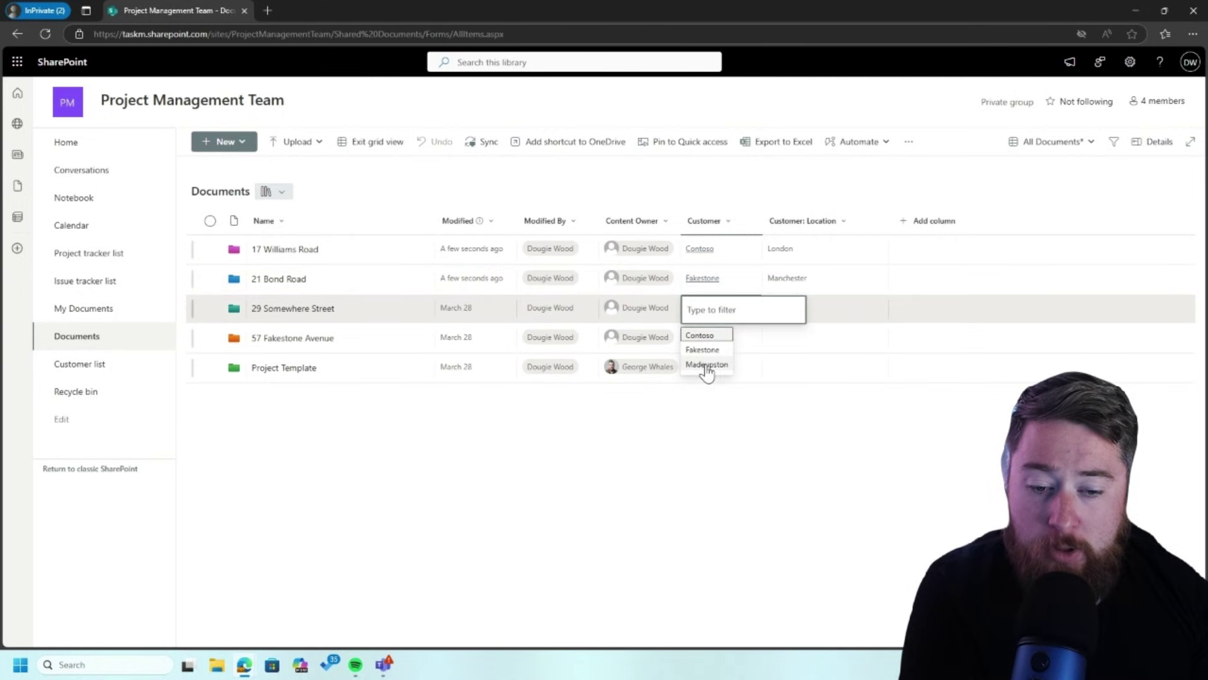
{"action": "left_click", "coordinate": [706, 366]}
{"action": "left_click", "coordinate": [705, 338]}
{"action": "left_click", "coordinate": [705, 338]}
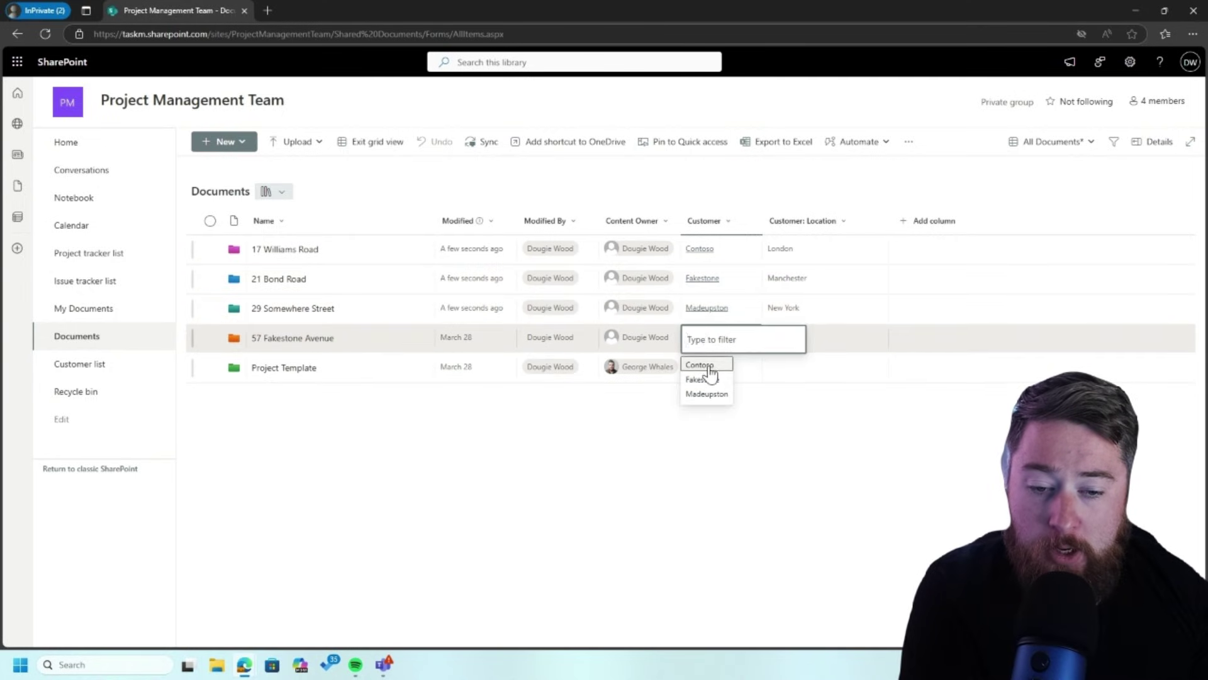
{"action": "left_click", "coordinate": [710, 367]}
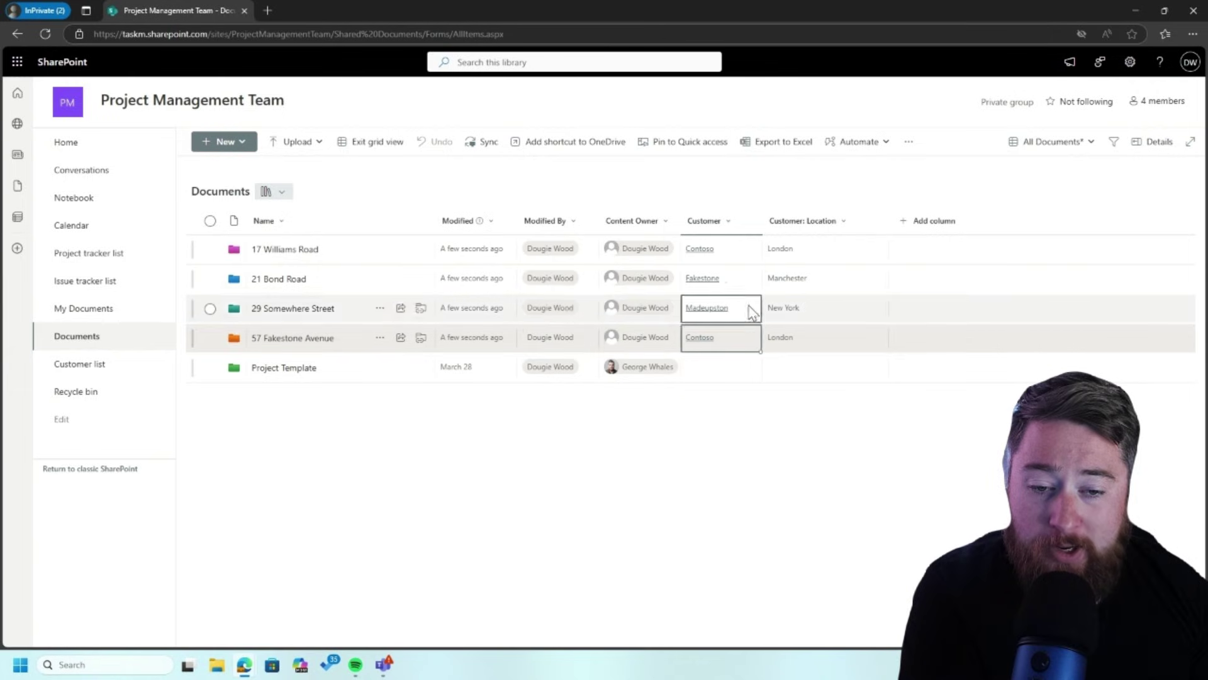
Fill Fakestone down to the remaining folders, keeping 29 Somewhere Street as Madeupston.
{"action": "left_click", "coordinate": [753, 281]}
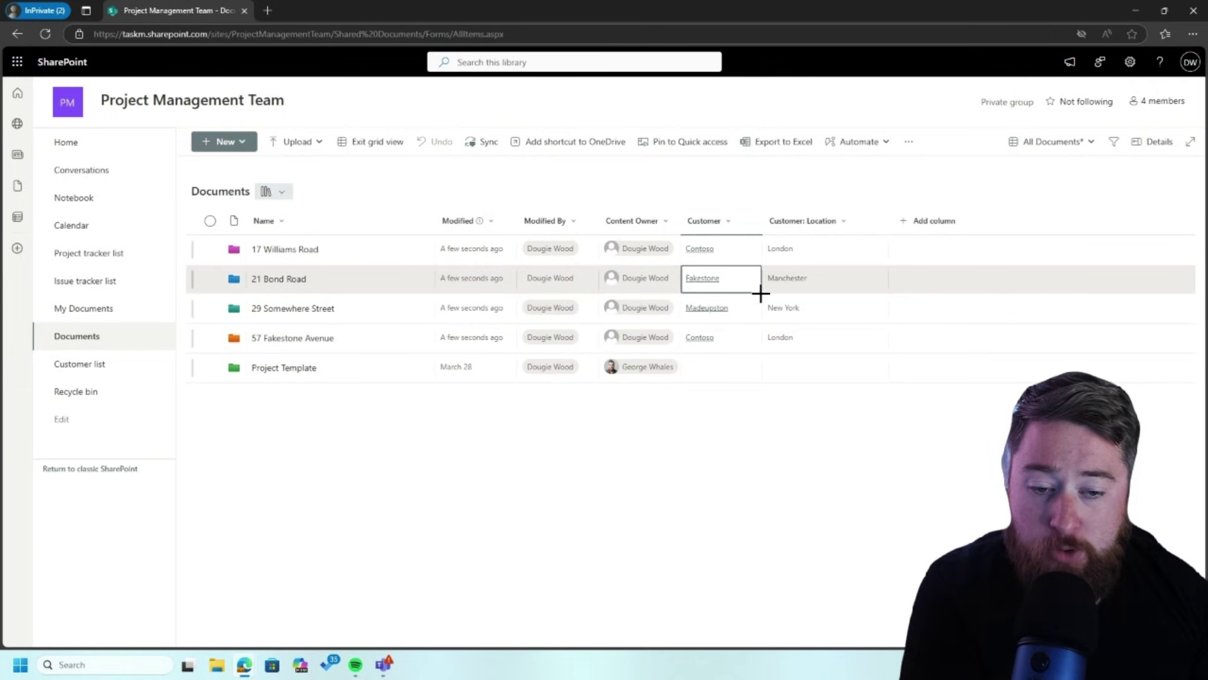
{"action": "left_click_drag", "start_coordinate": [761, 294], "coordinate": [754, 357]}
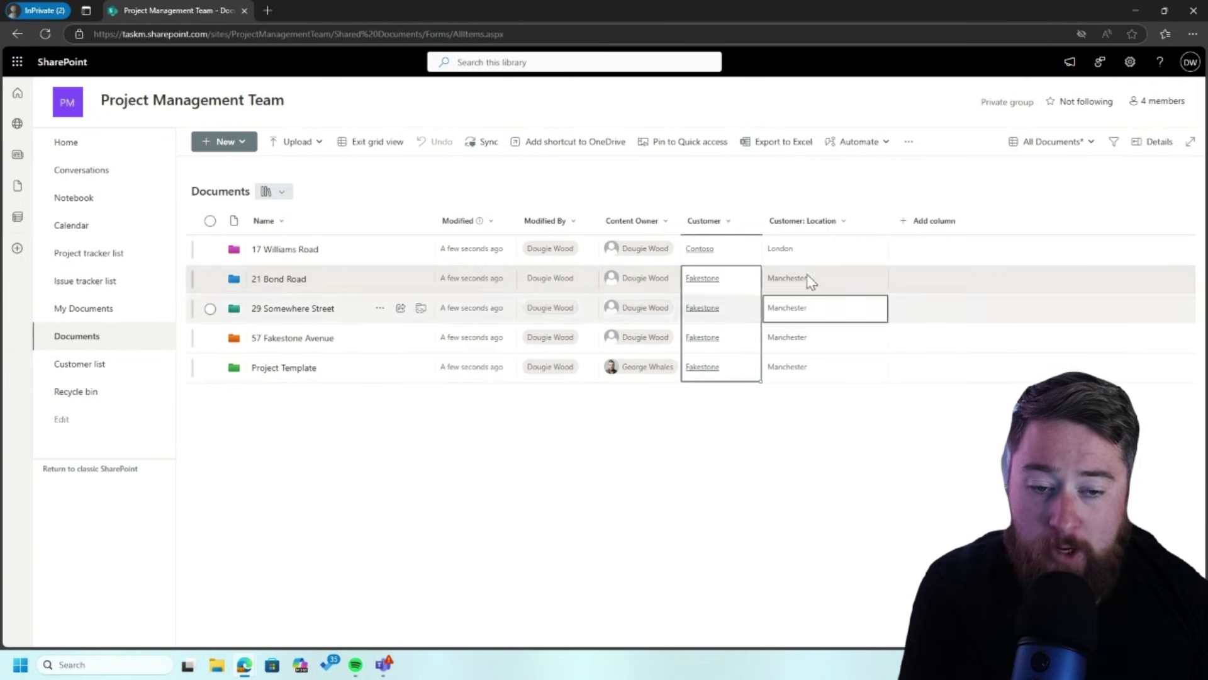
{"action": "left_click", "coordinate": [747, 311]}
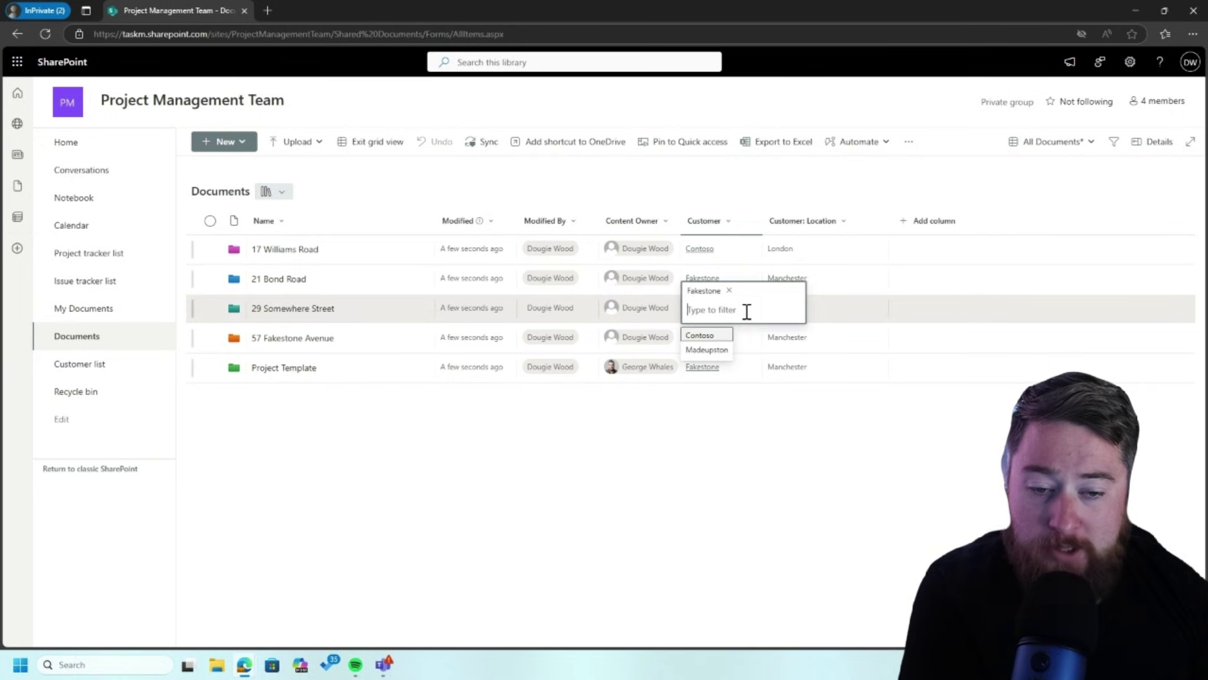
{"action": "left_click", "coordinate": [720, 351]}
{"action": "left_click", "coordinate": [752, 344]}
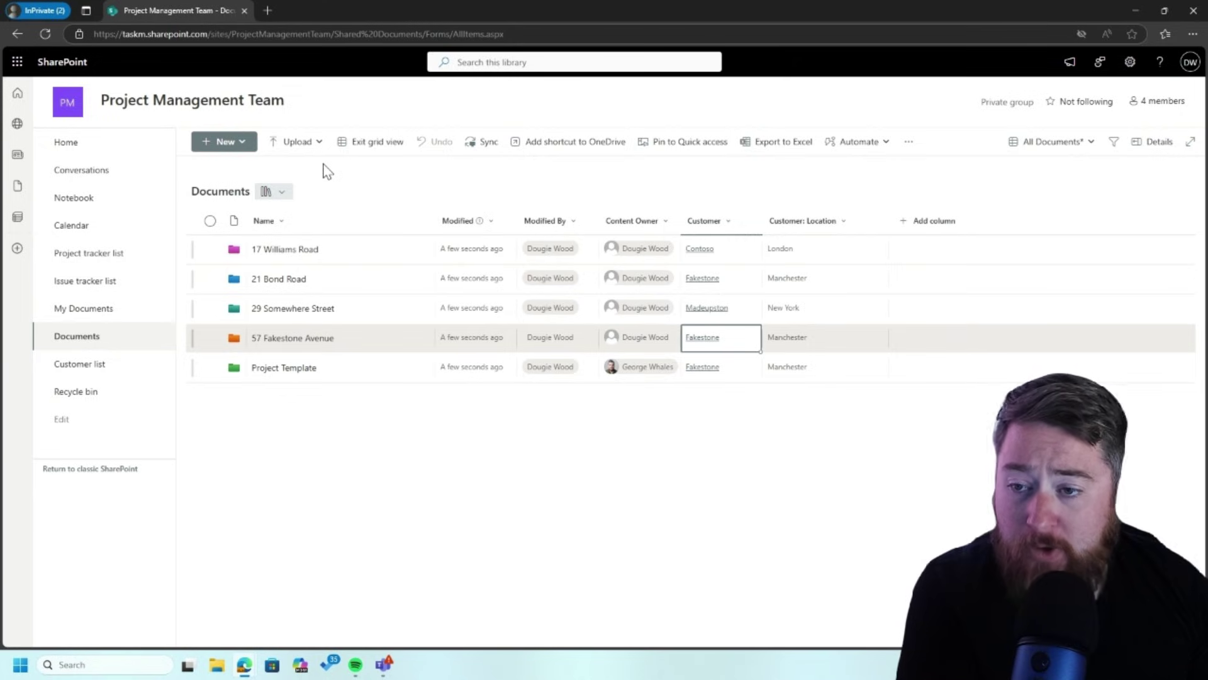
Exit grid view and filter the Customer column to Fakestone only.
{"action": "left_click", "coordinate": [376, 144]}
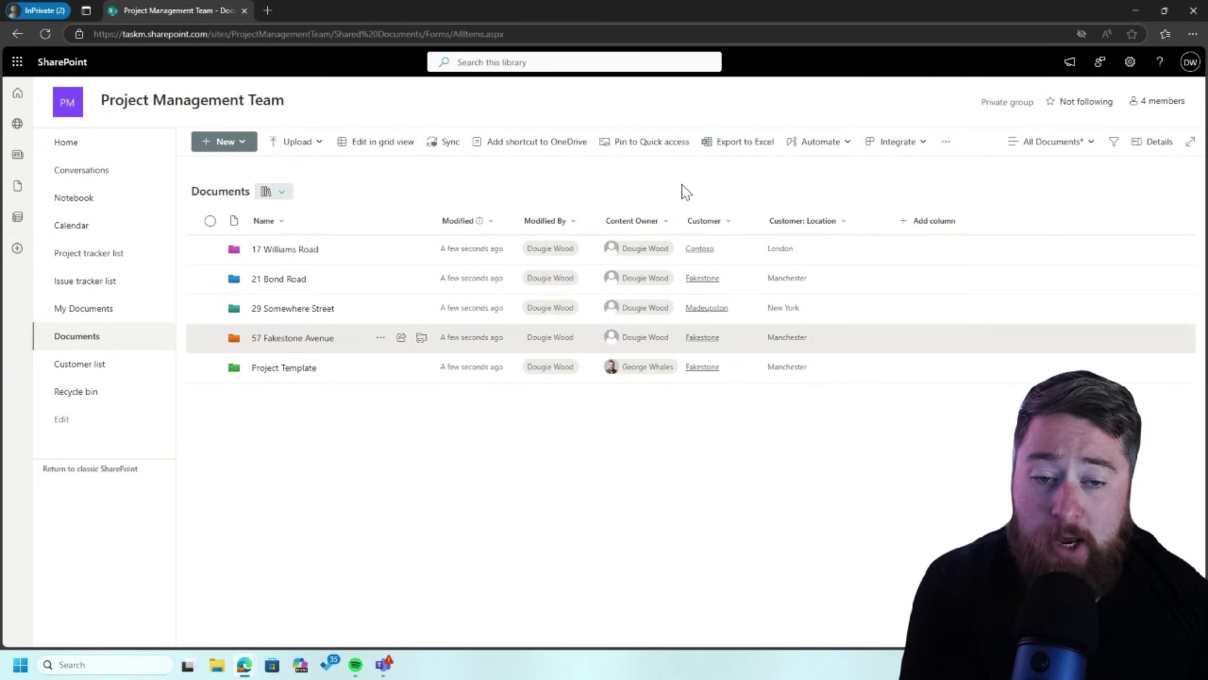
{"action": "left_click", "coordinate": [729, 221]}
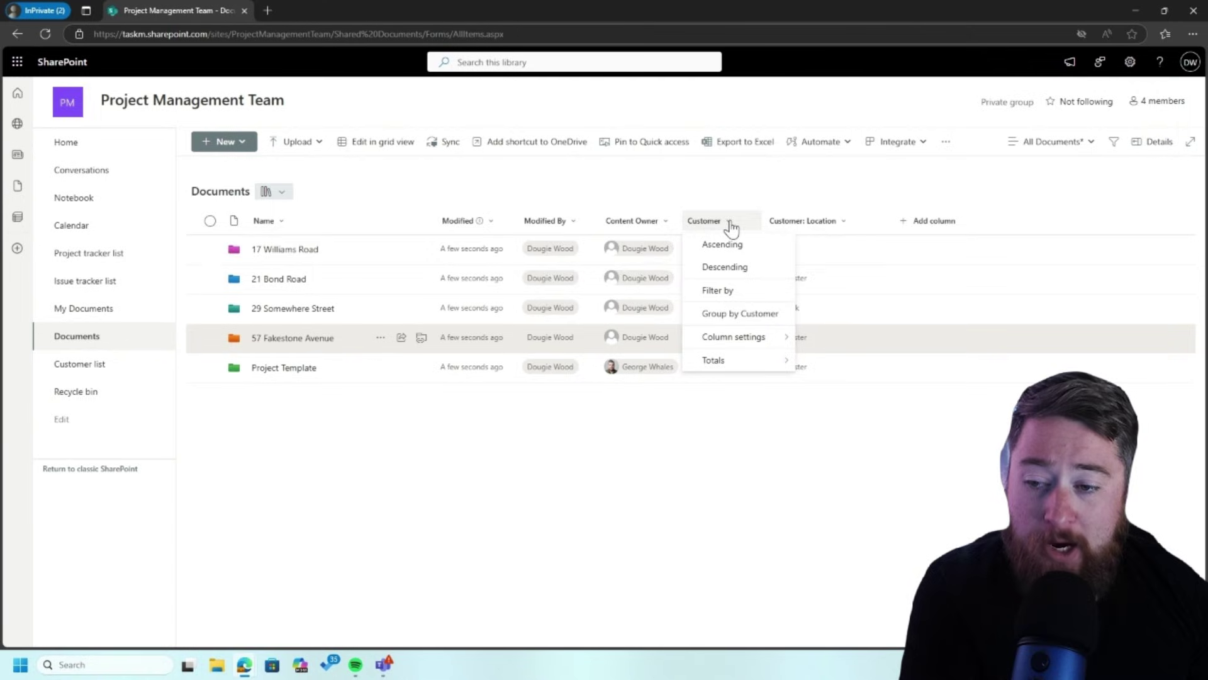
{"action": "left_click", "coordinate": [755, 297]}
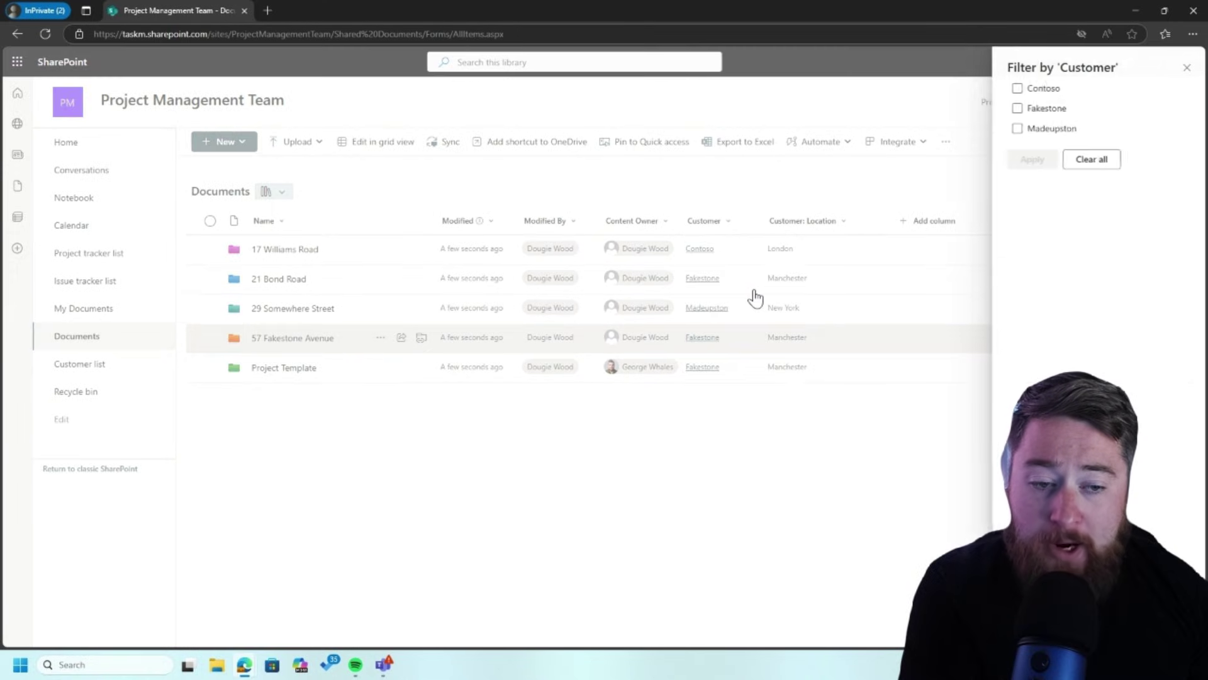
{"action": "left_click", "coordinate": [1046, 111]}
{"action": "left_click", "coordinate": [1032, 160]}
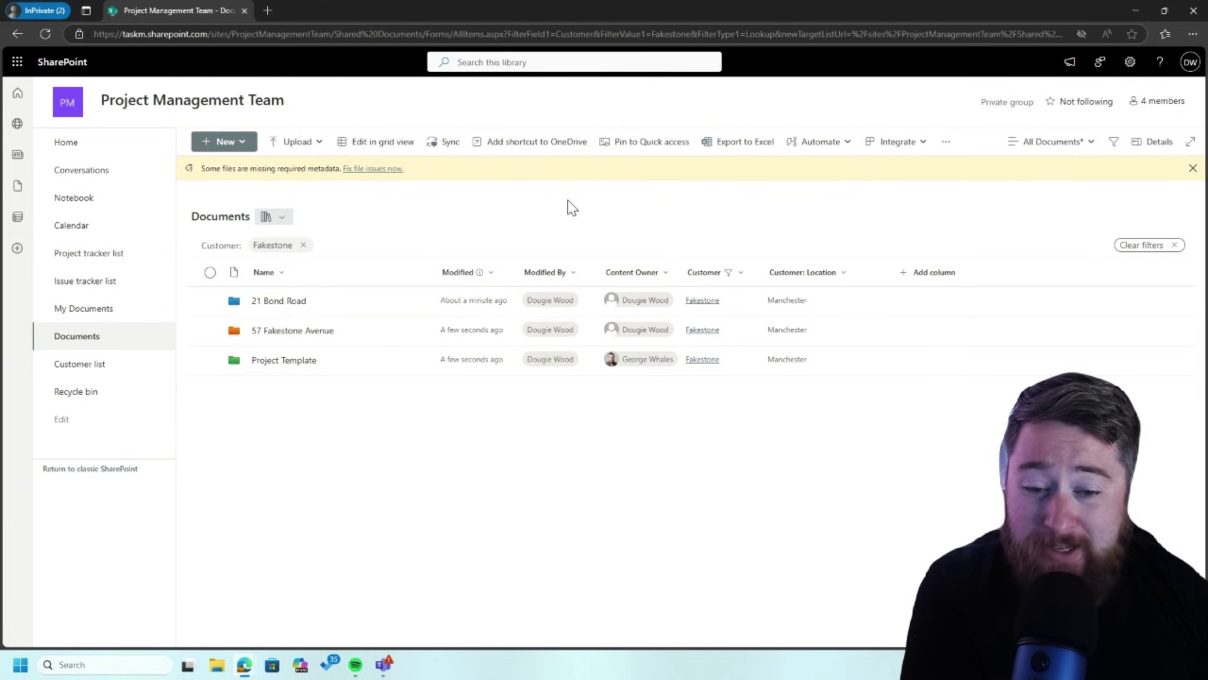
Save the filtered library as a public view named 'Fakestone'.
{"action": "left_click", "coordinate": [1062, 142]}
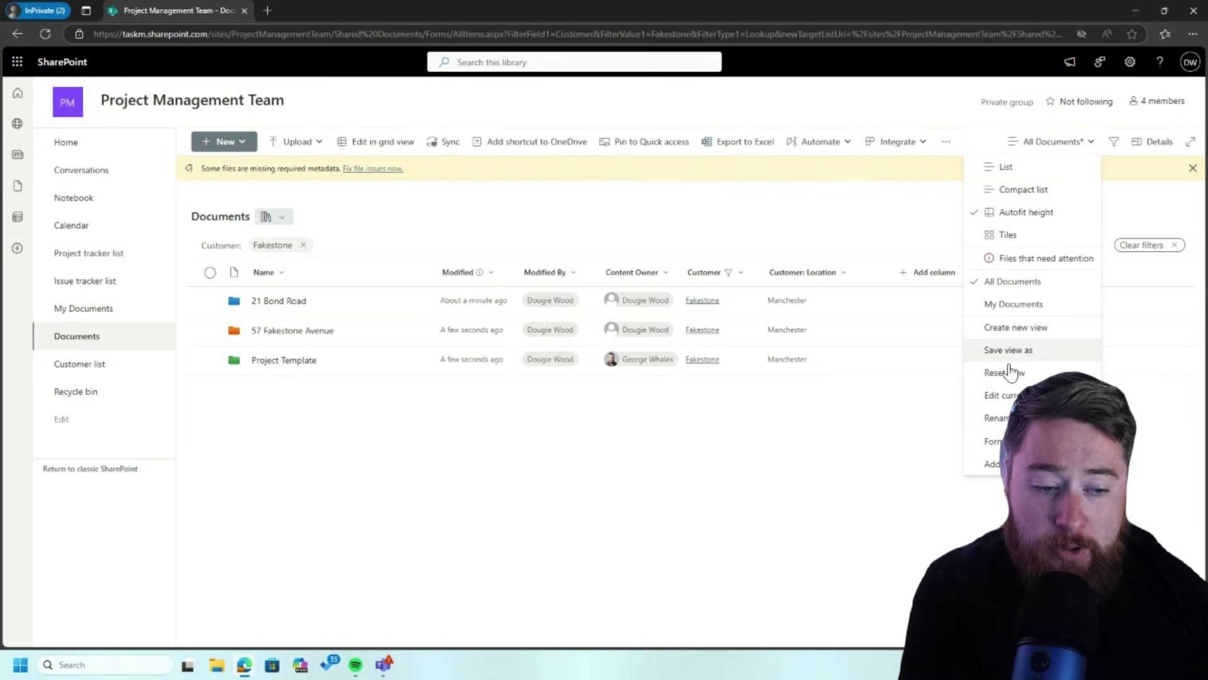
{"action": "left_click", "coordinate": [1032, 351]}
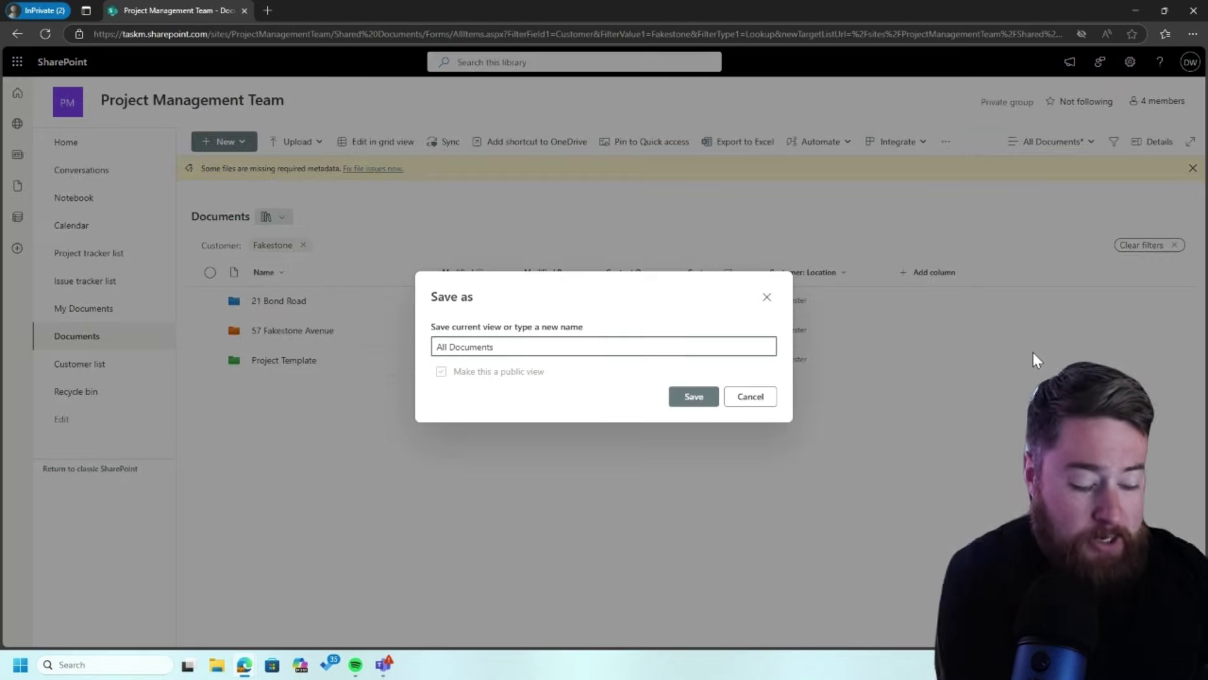
{"action": "key", "text": "ctrl+a"}
{"action": "type", "text": "c"}
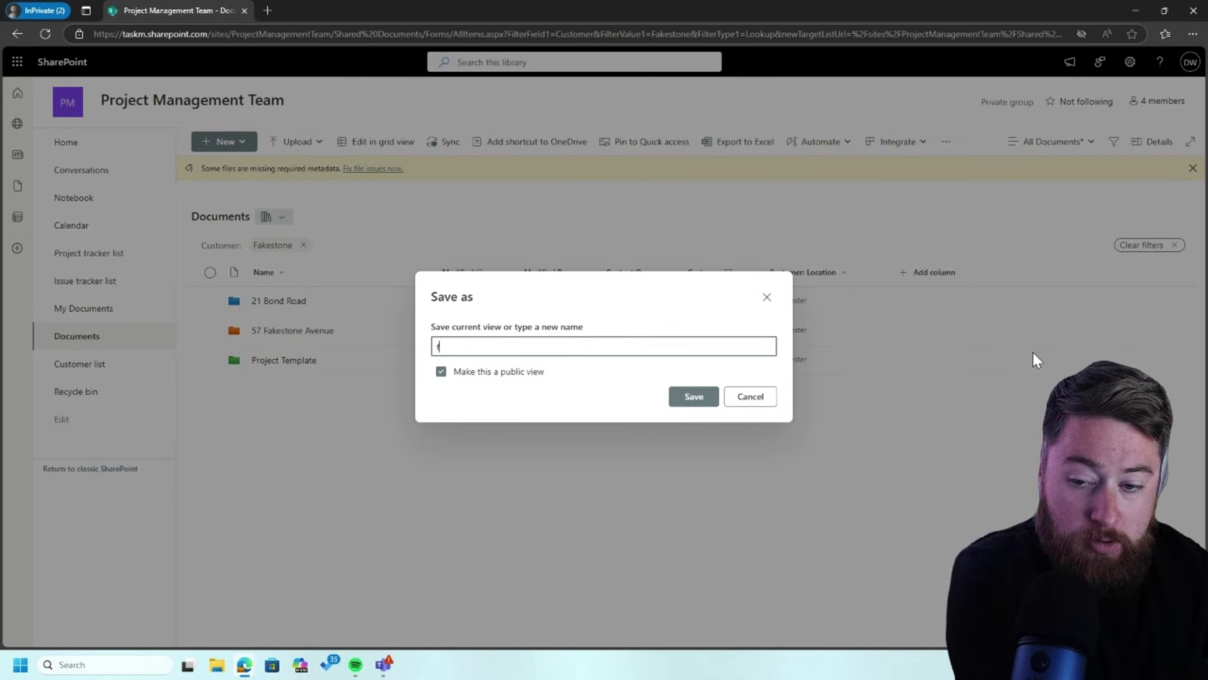
{"action": "type", "text": "akers"}
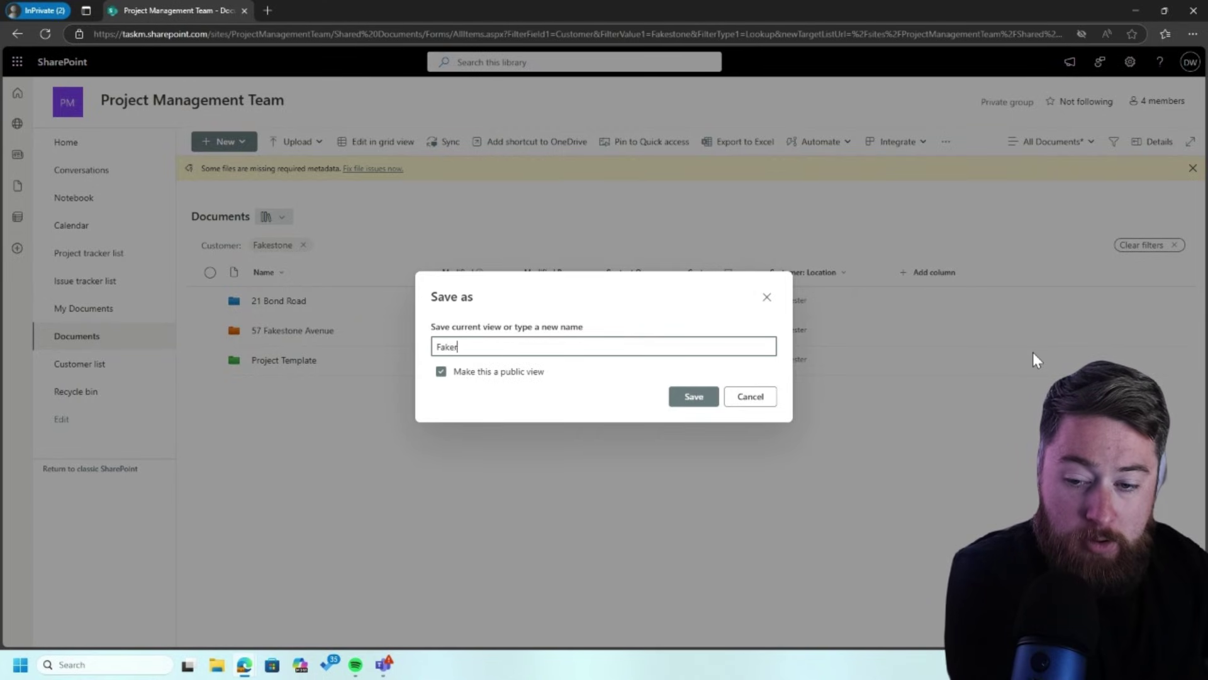
{"action": "key", "text": "BackSpace"}
{"action": "key", "text": "BackSpace"}
{"action": "type", "text": "stone"}
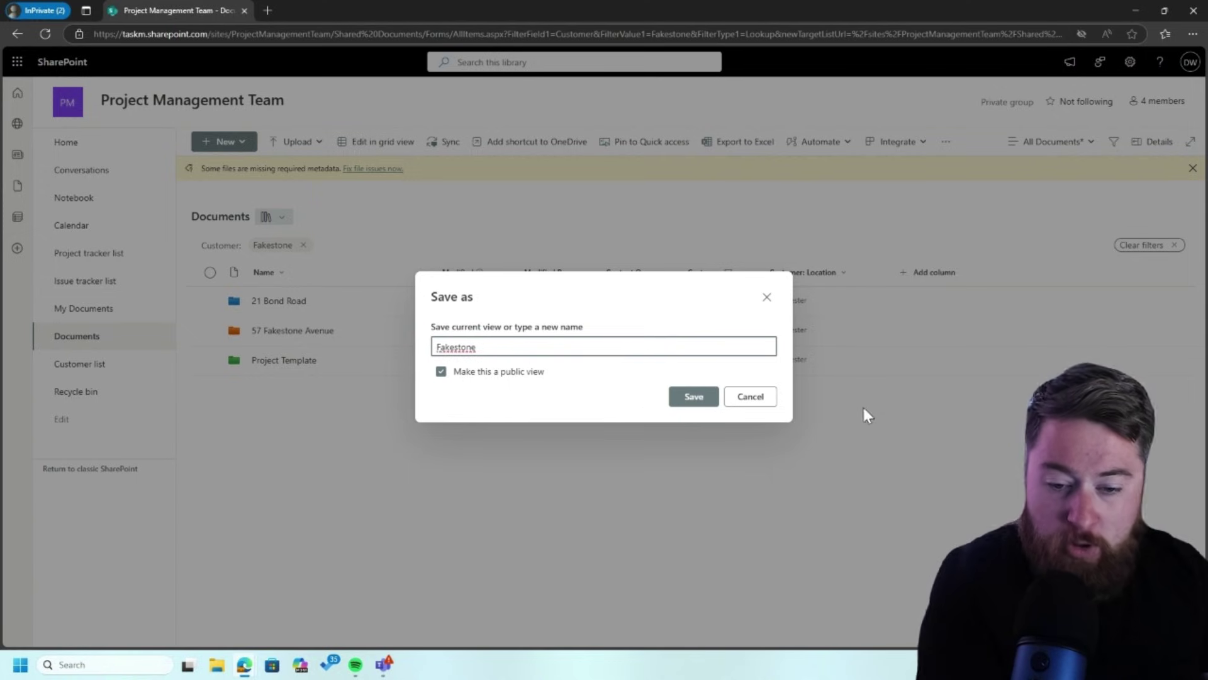
{"action": "left_click", "coordinate": [710, 397]}
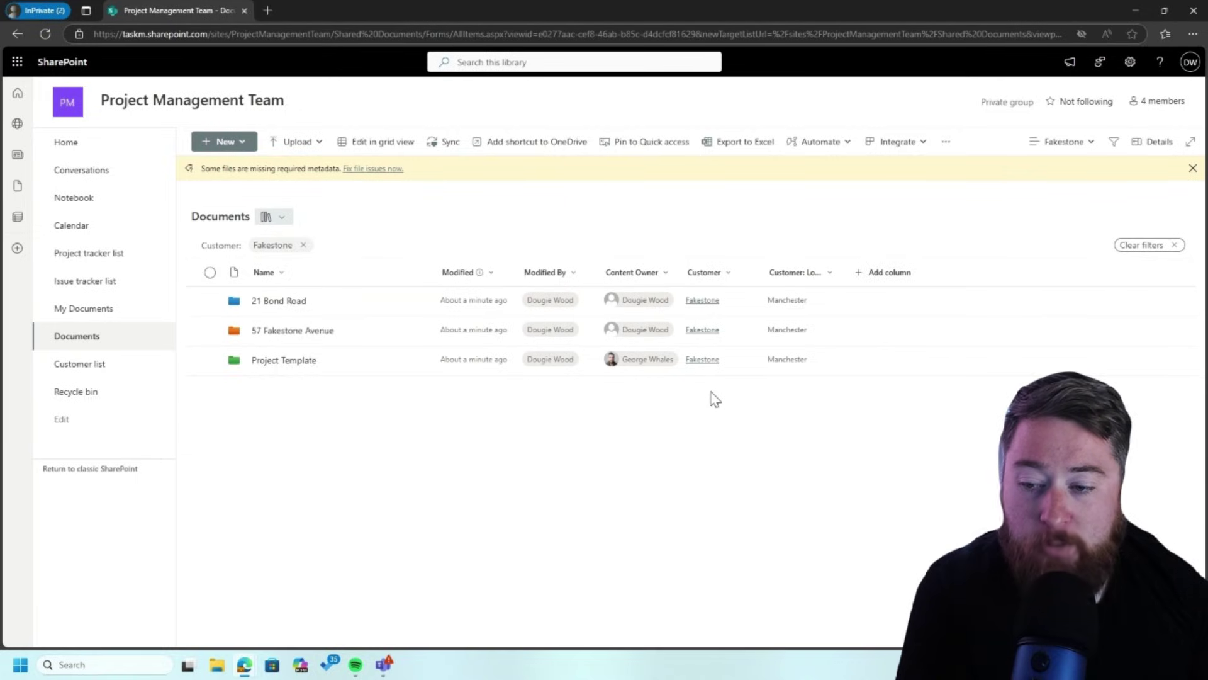
Switch the Documents library back to the All Documents view.
{"action": "left_click", "coordinate": [1063, 150]}
{"action": "left_click", "coordinate": [1018, 282]}
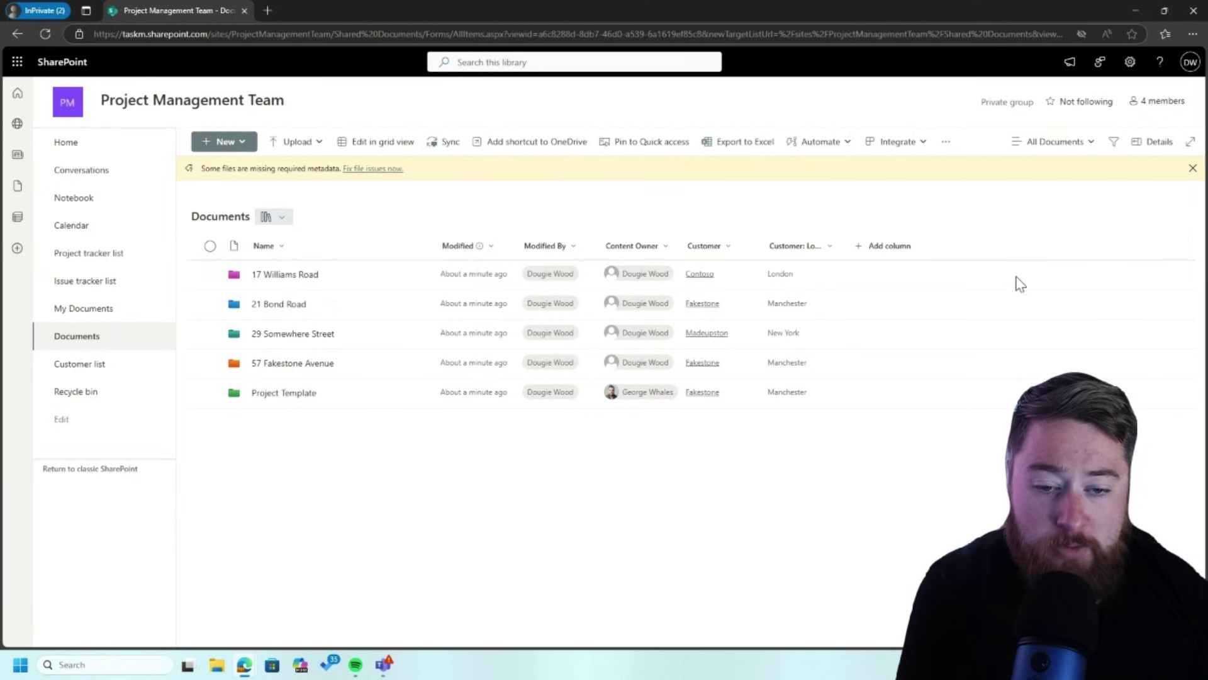
{"action": "left_click", "coordinate": [1055, 145]}
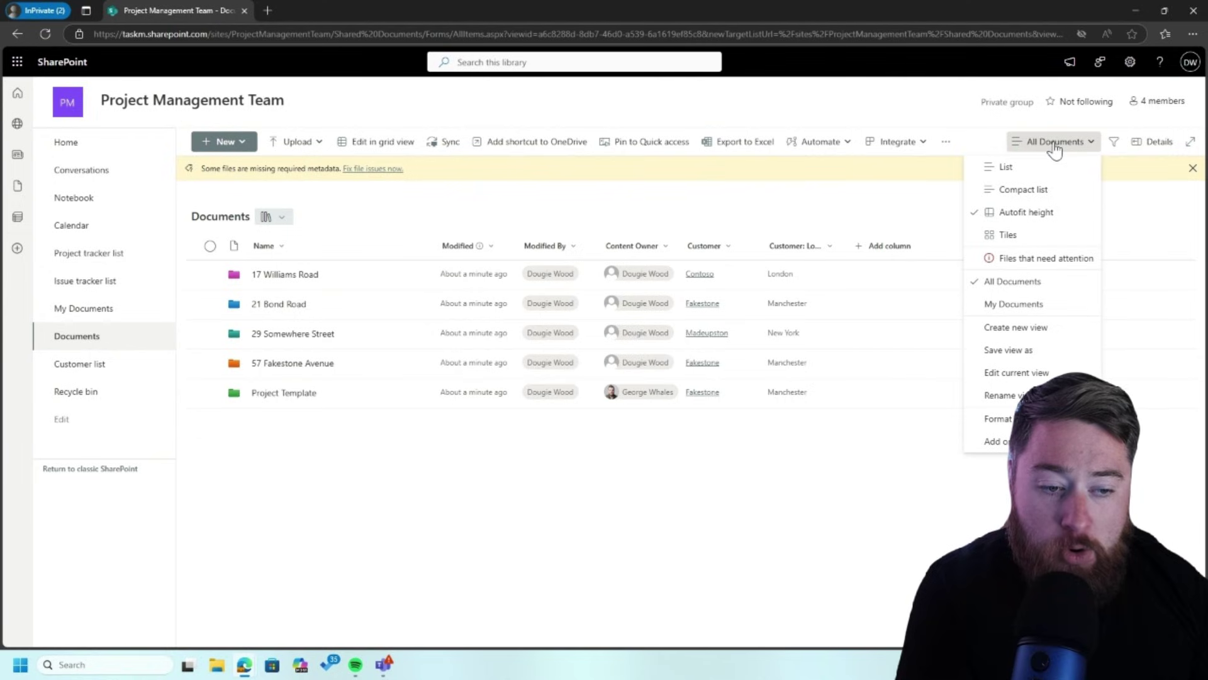
{"action": "left_click", "coordinate": [916, 215]}
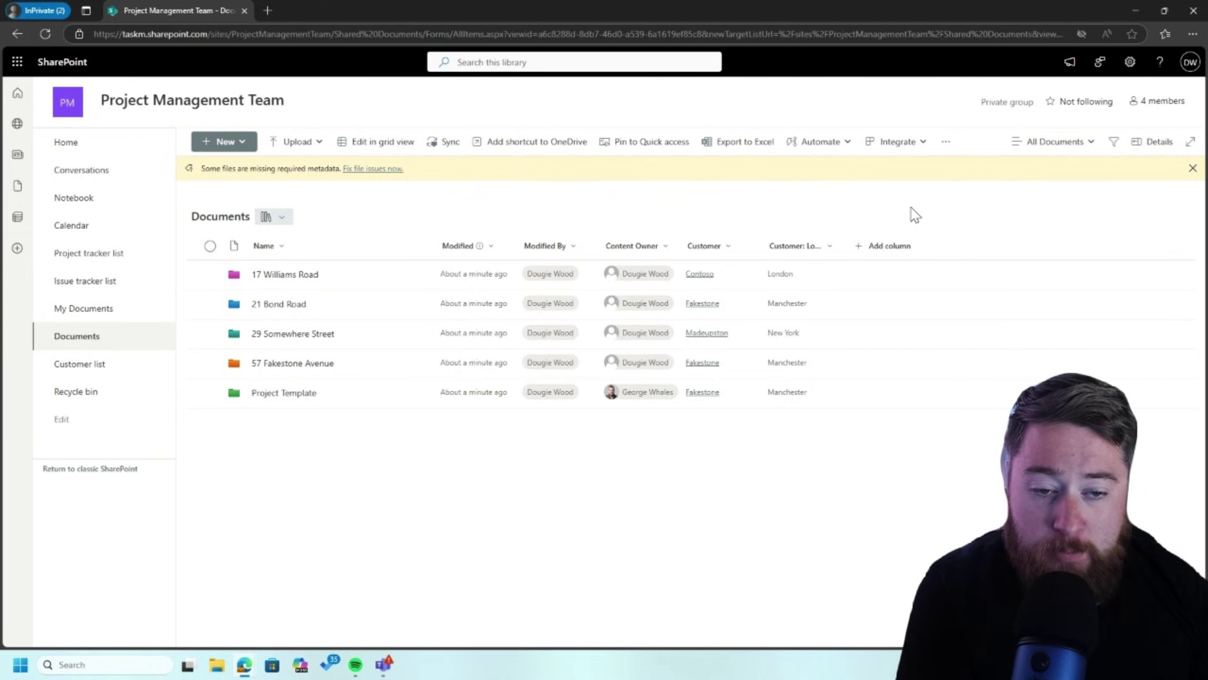
Filter Customer: Location to Manchester, then untick Manchester to clear the filter.
{"action": "left_click", "coordinate": [826, 250]}
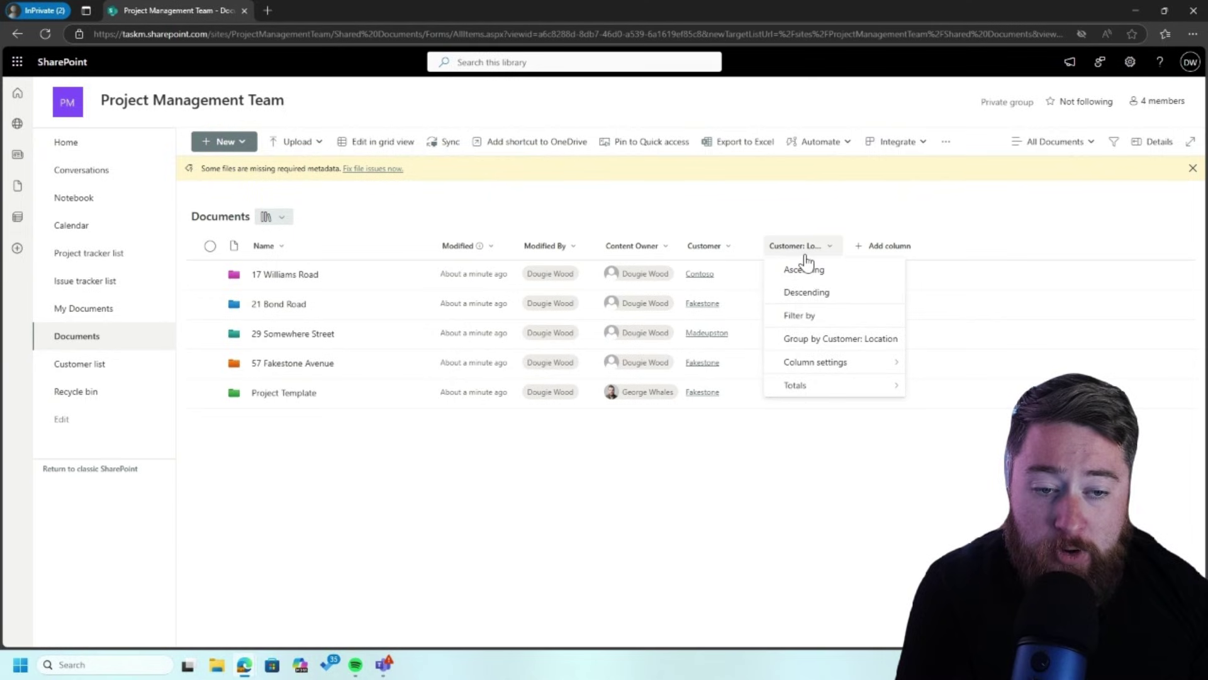
{"action": "left_click", "coordinate": [821, 316]}
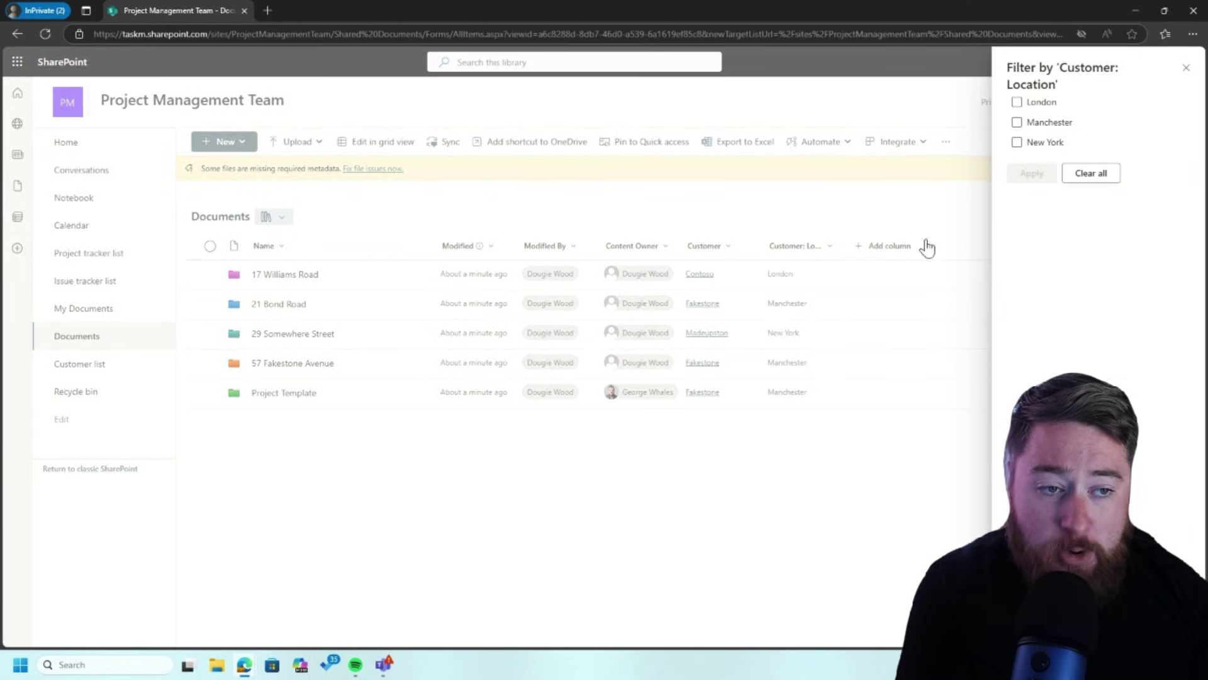
{"action": "left_click", "coordinate": [1051, 124]}
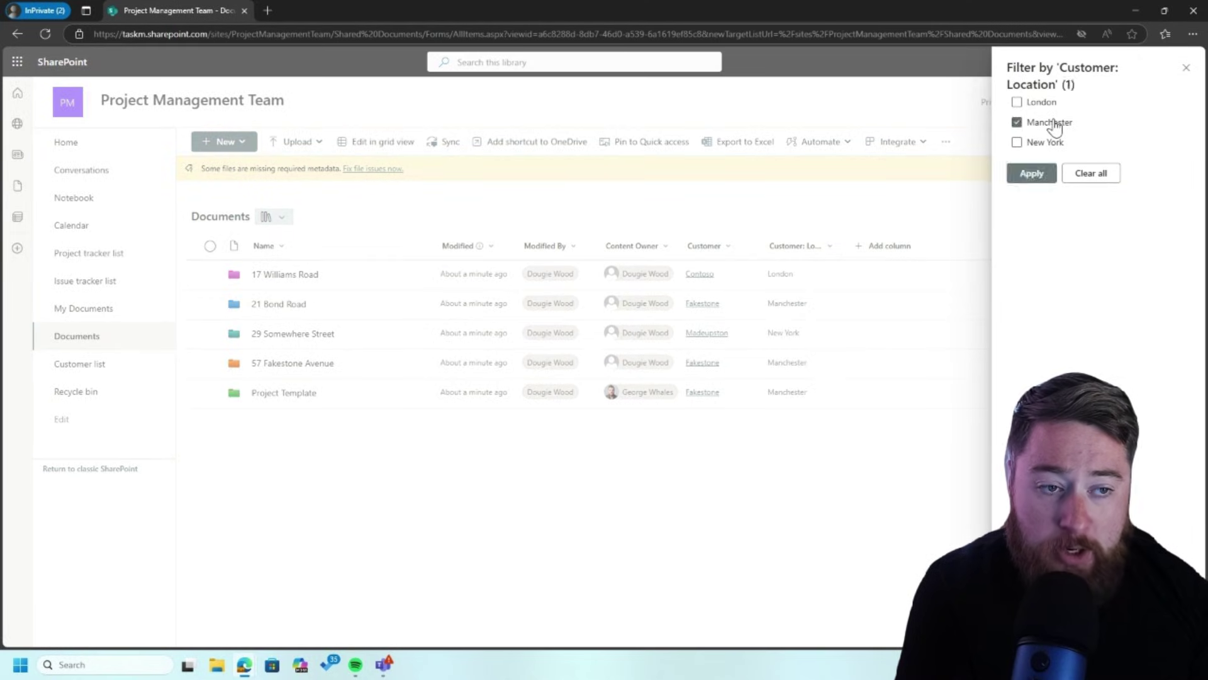
{"action": "left_click", "coordinate": [1032, 173]}
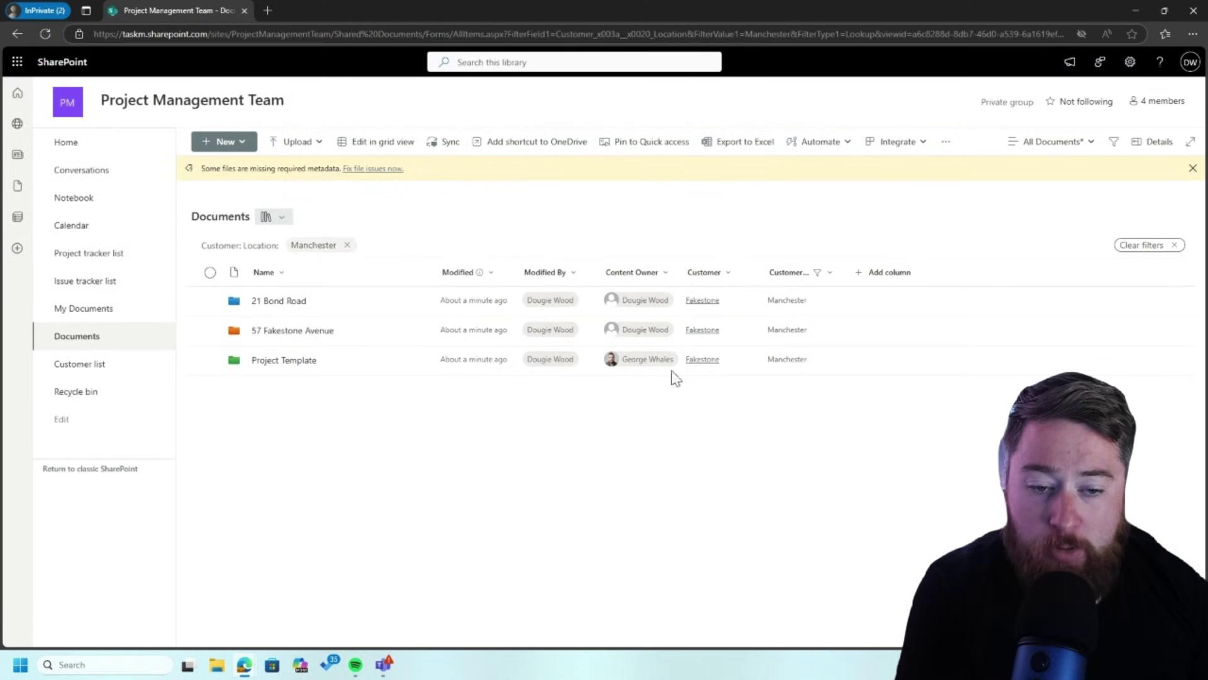
{"action": "left_click", "coordinate": [832, 272]}
{"action": "left_click", "coordinate": [805, 356]}
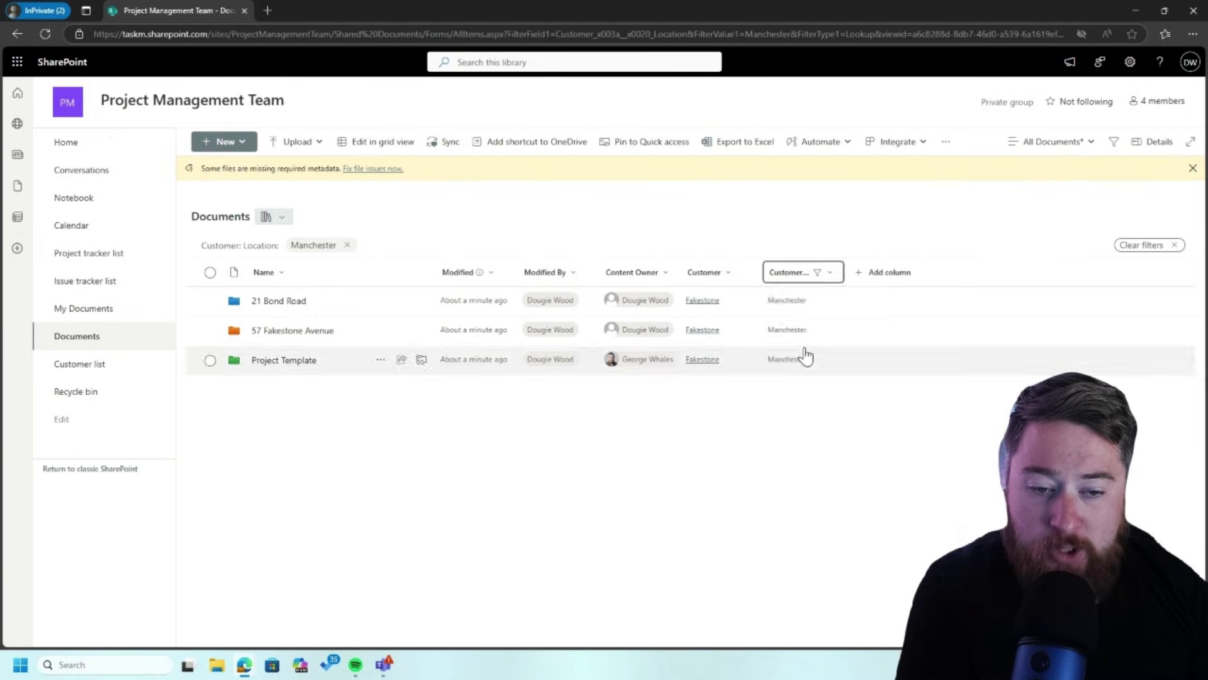
{"action": "left_click", "coordinate": [1040, 130]}
{"action": "left_click", "coordinate": [1031, 173]}
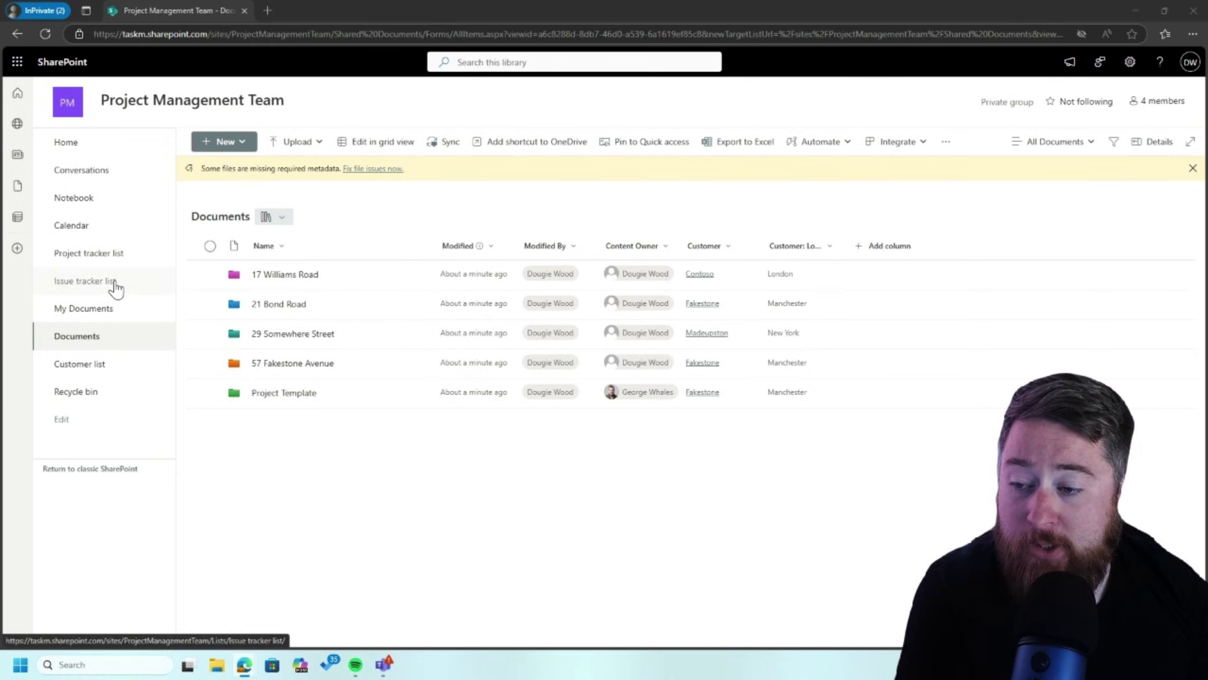
In the Project tracker list, add a lookup column 'Customer' sourced from the Customer list.
{"action": "left_click", "coordinate": [113, 255]}
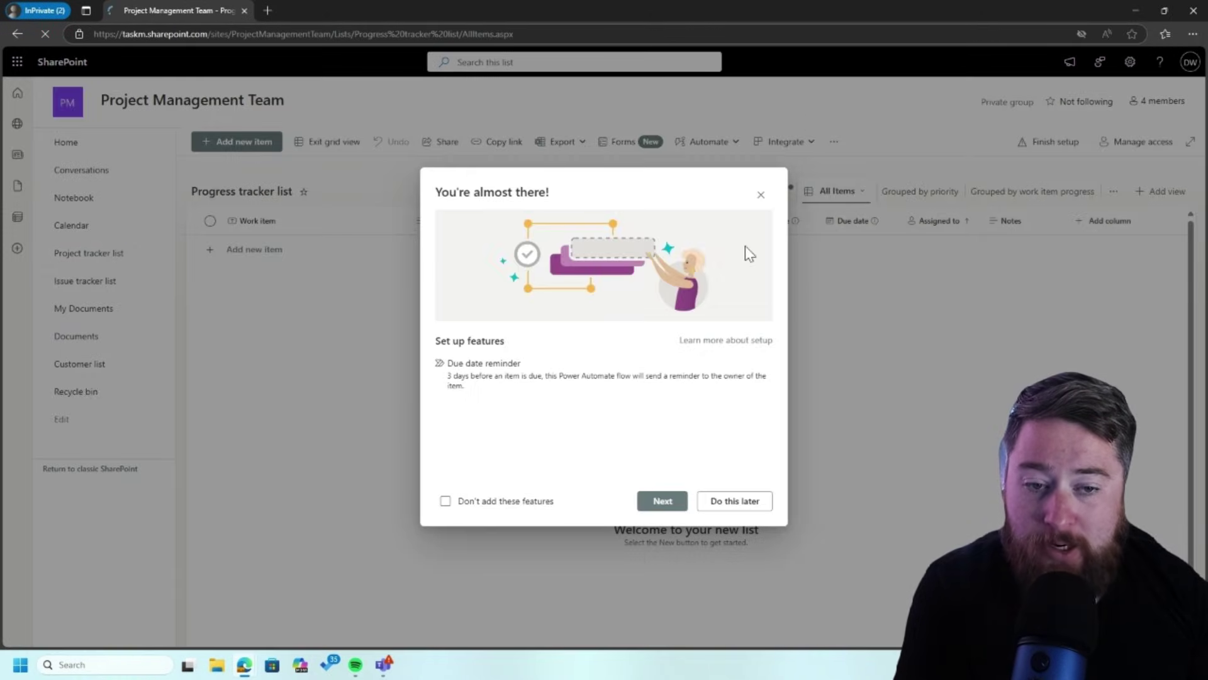
{"action": "left_click", "coordinate": [762, 195]}
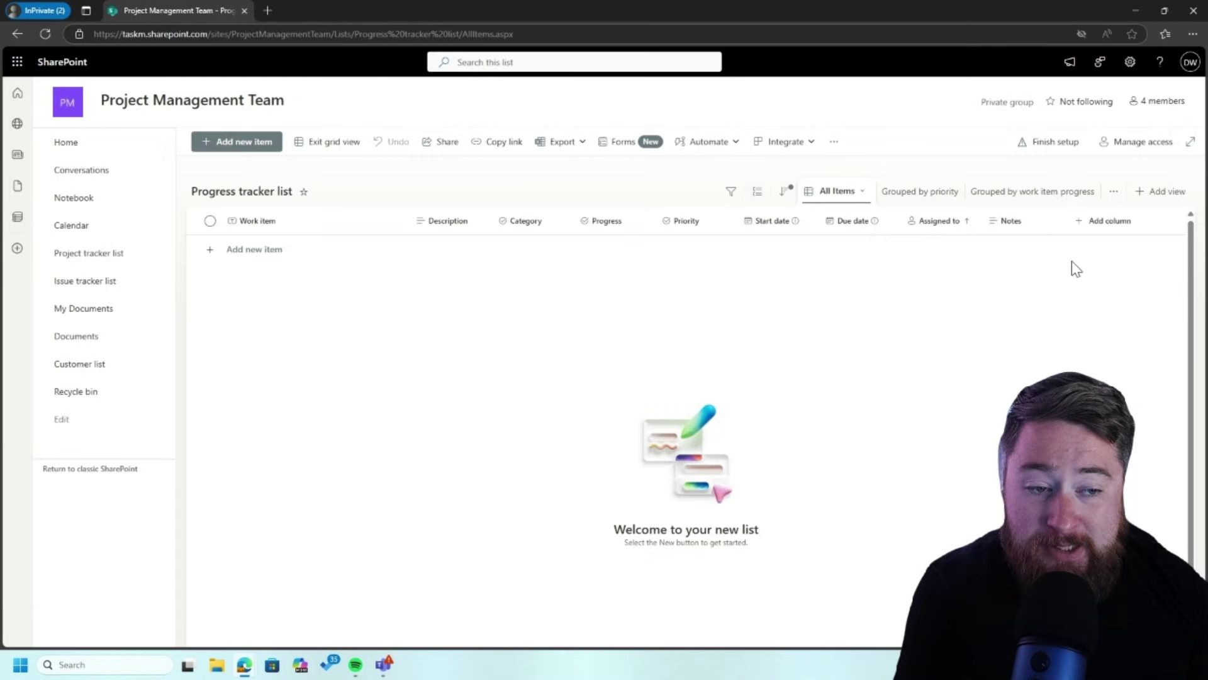
{"action": "left_click", "coordinate": [1107, 220]}
{"action": "scroll", "coordinate": [1087, 359], "scroll_direction": "down", "scroll_amount": 3}
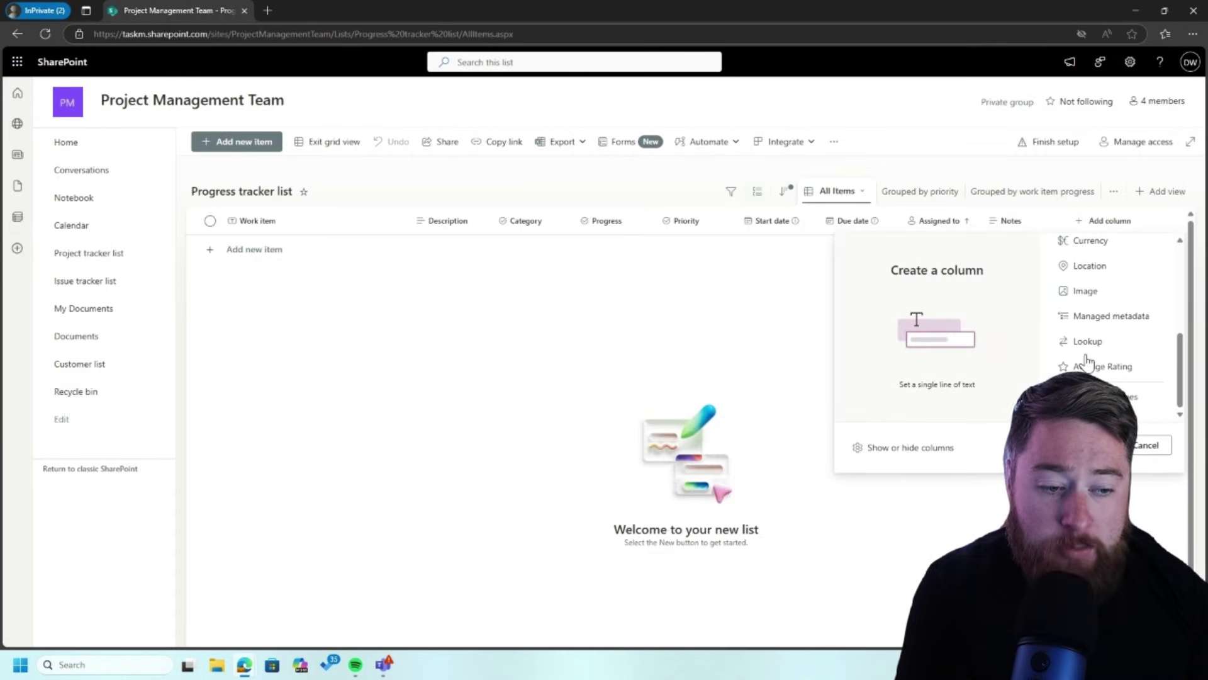
{"action": "left_click", "coordinate": [1113, 343]}
{"action": "left_click", "coordinate": [1099, 445]}
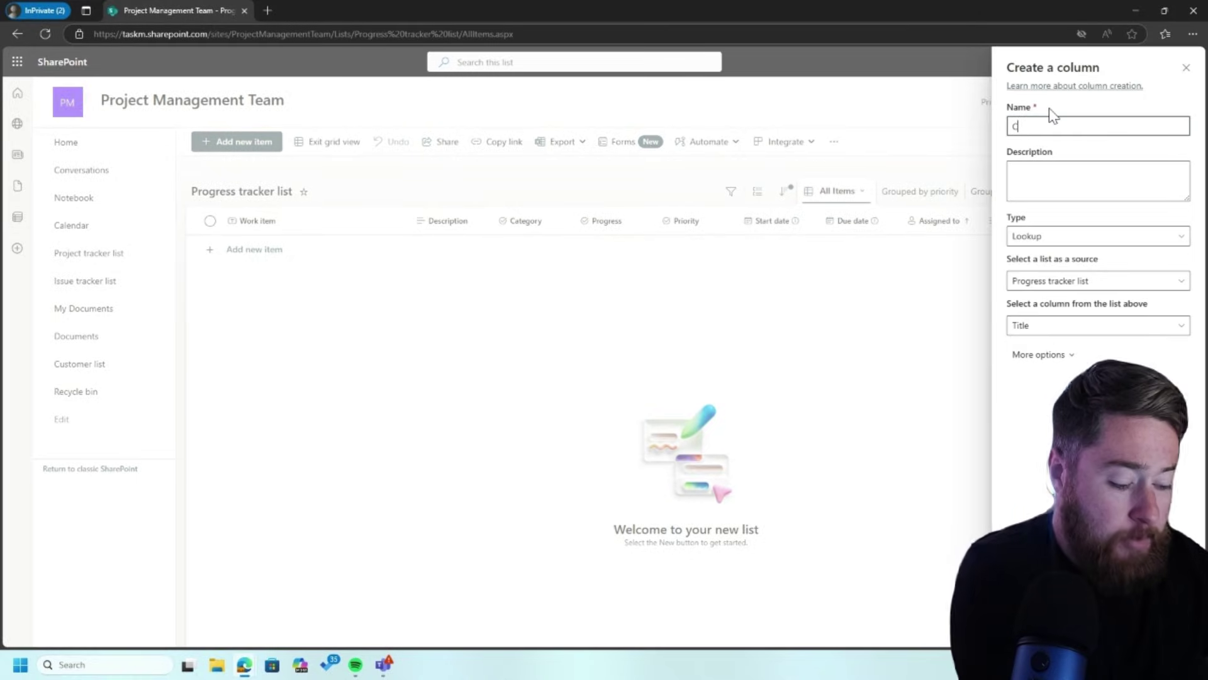
{"action": "type", "text": "Customer"}
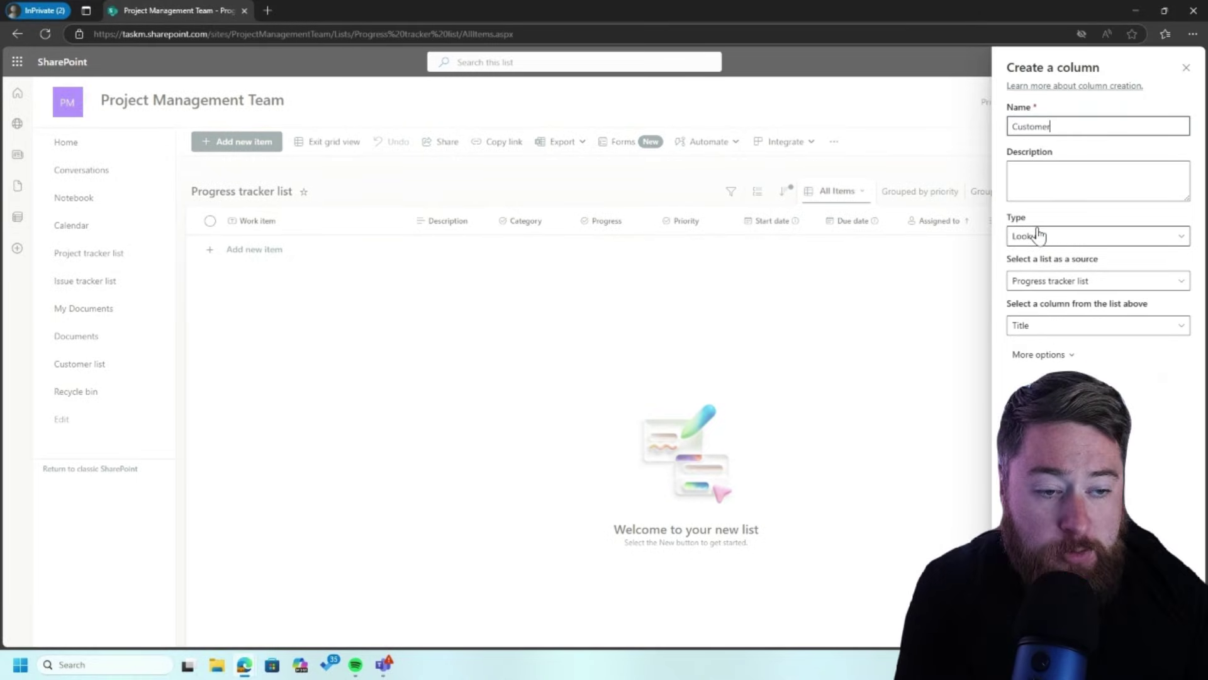
{"action": "left_click", "coordinate": [1039, 282]}
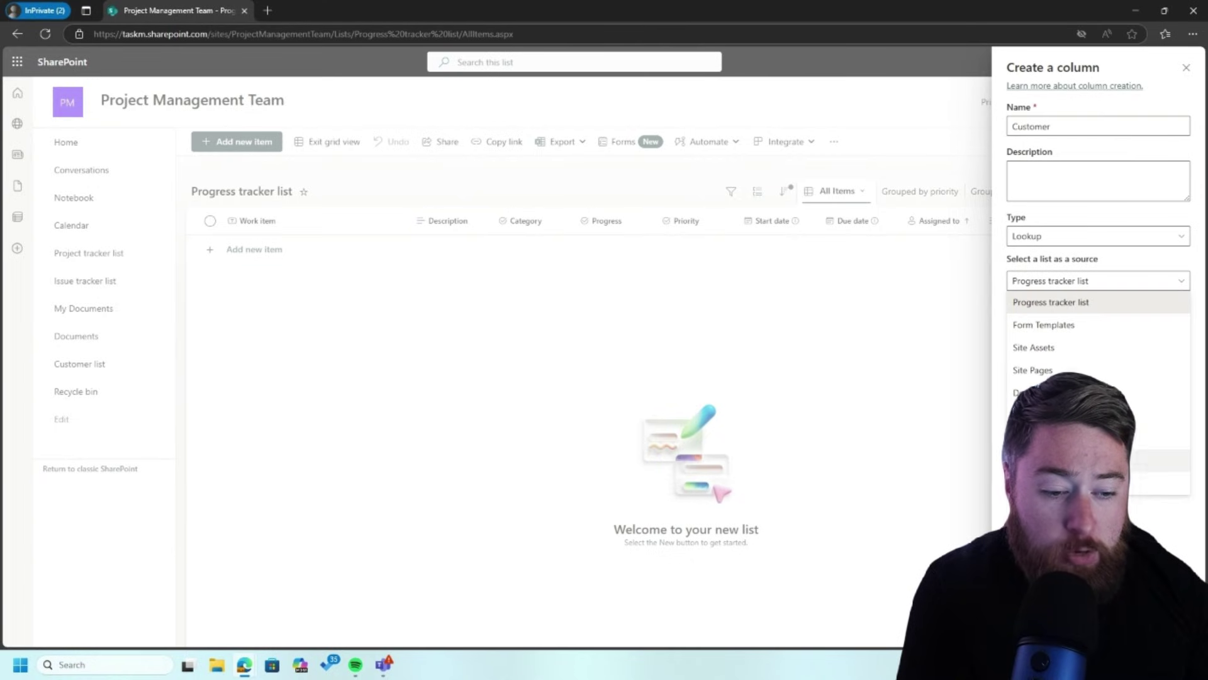
{"action": "left_click", "coordinate": [1161, 483]}
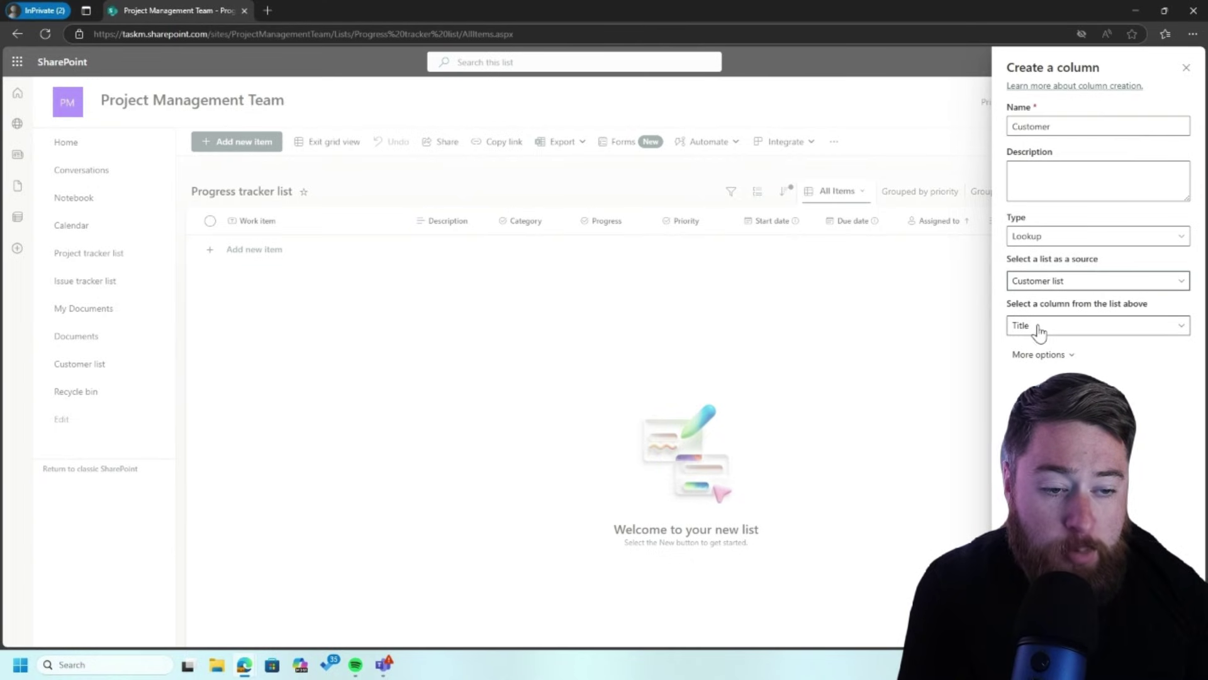
{"action": "left_click", "coordinate": [1023, 626]}
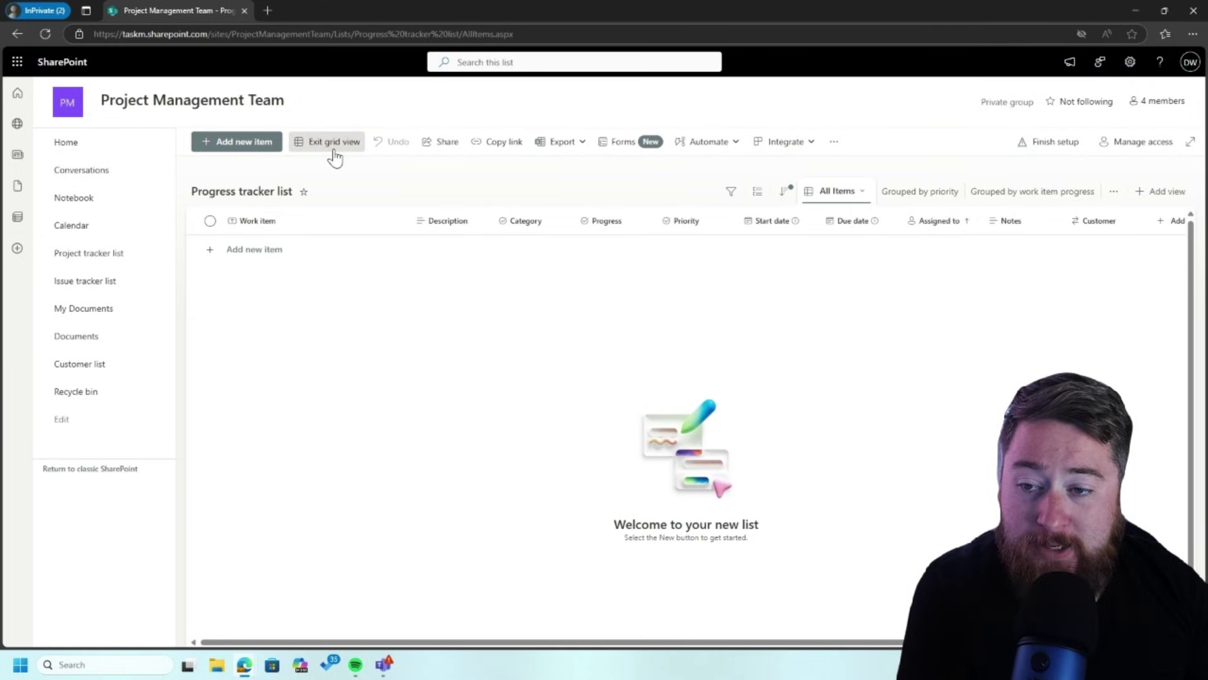
Save a new tracker item with Customer Contoso, then go to the Customer list.
{"action": "left_click", "coordinate": [244, 145]}
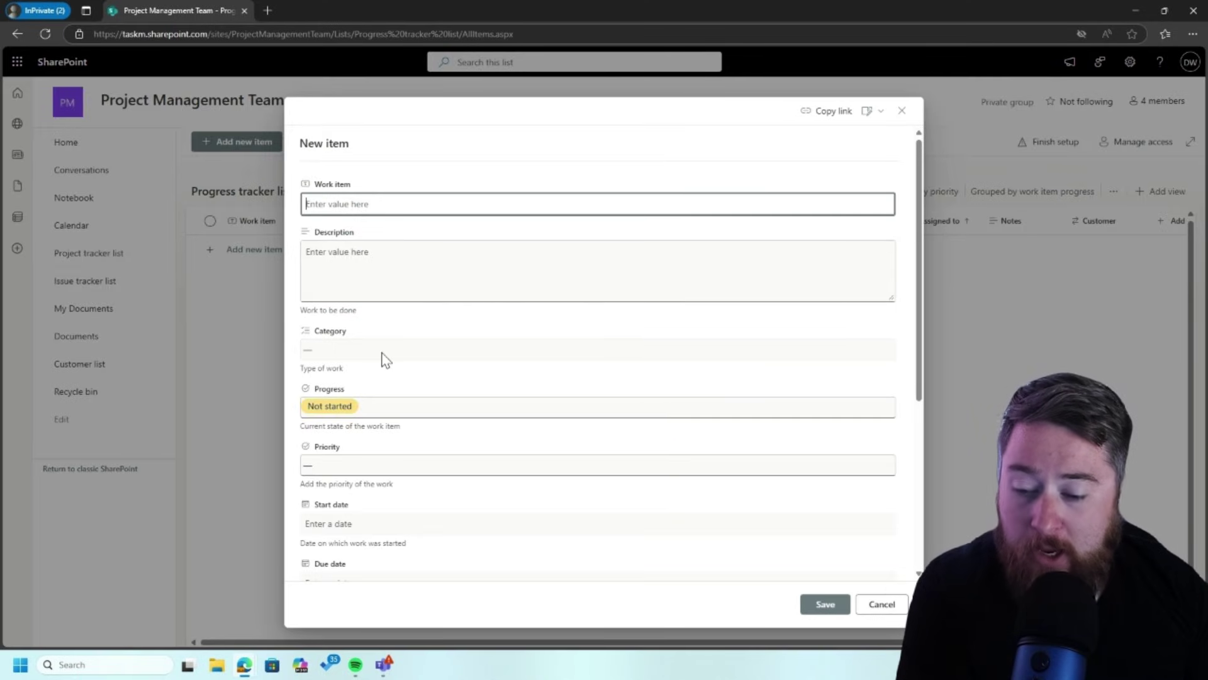
{"action": "scroll", "coordinate": [385, 360], "scroll_direction": "down", "scroll_amount": 5}
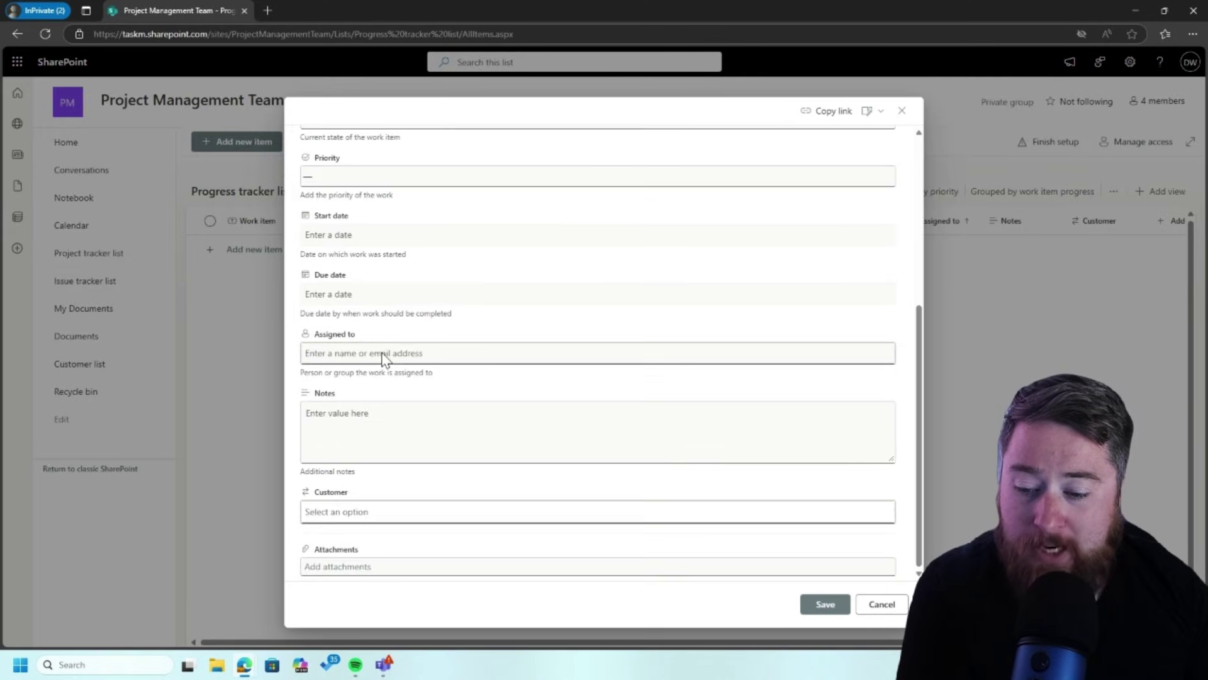
{"action": "left_click", "coordinate": [370, 514]}
{"action": "left_click", "coordinate": [367, 534]}
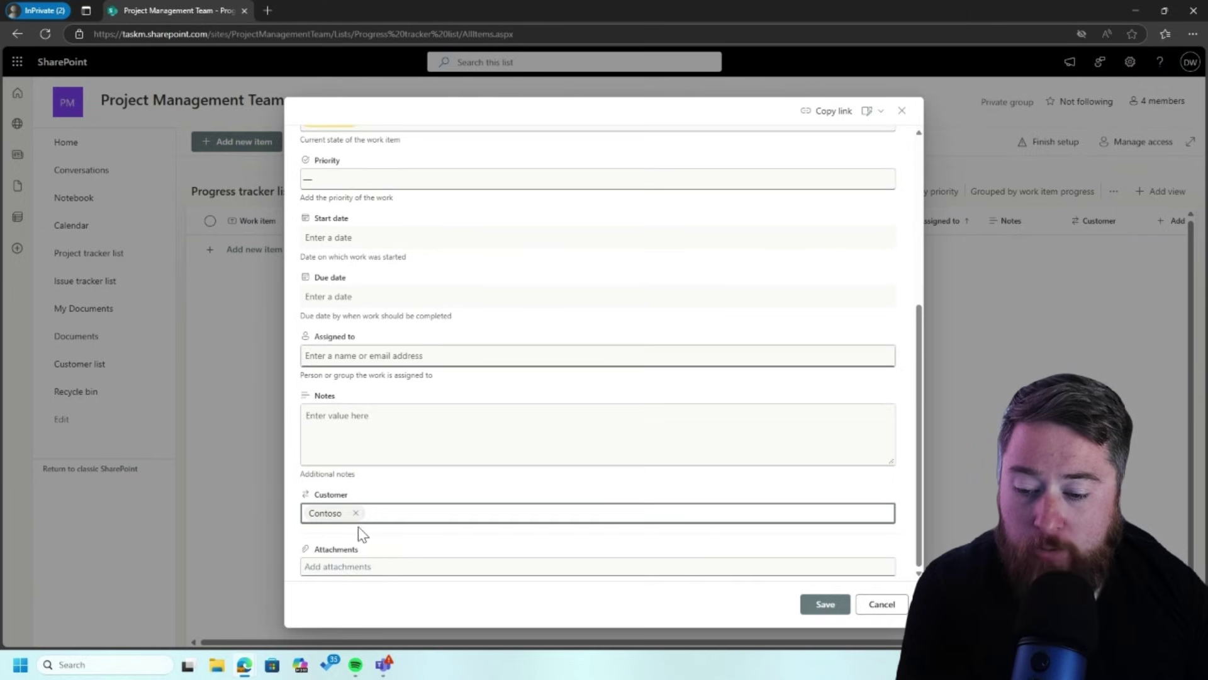
{"action": "left_click", "coordinate": [824, 606]}
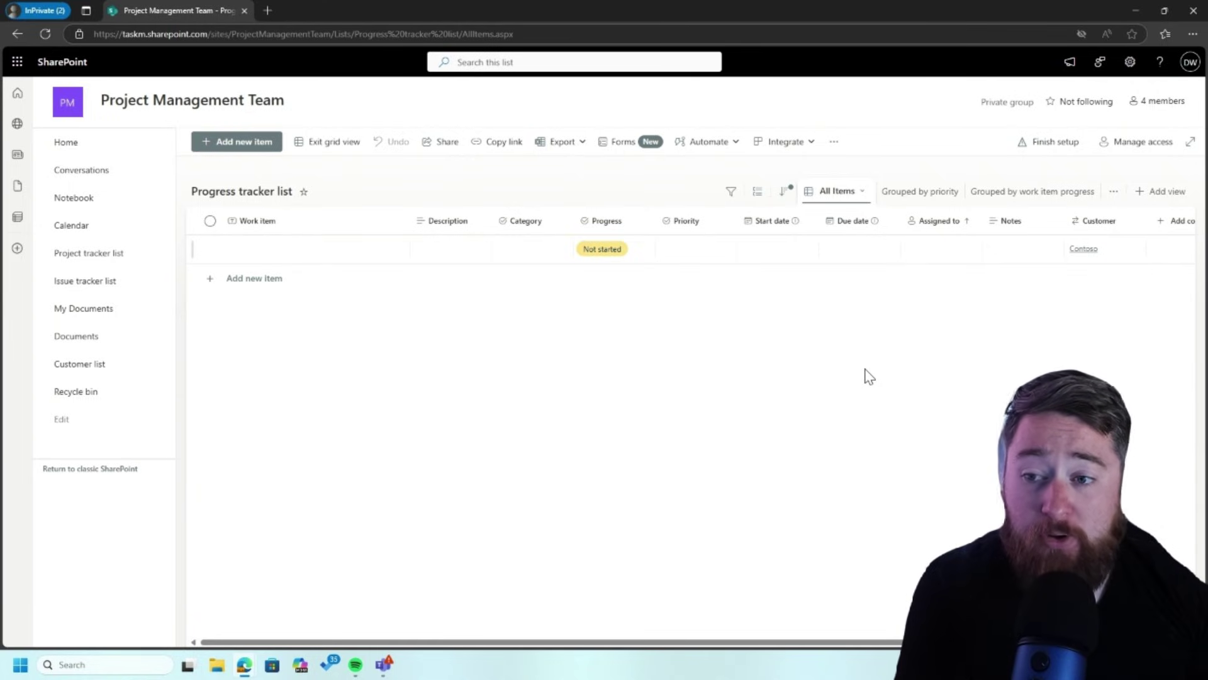
{"action": "left_click", "coordinate": [88, 371]}
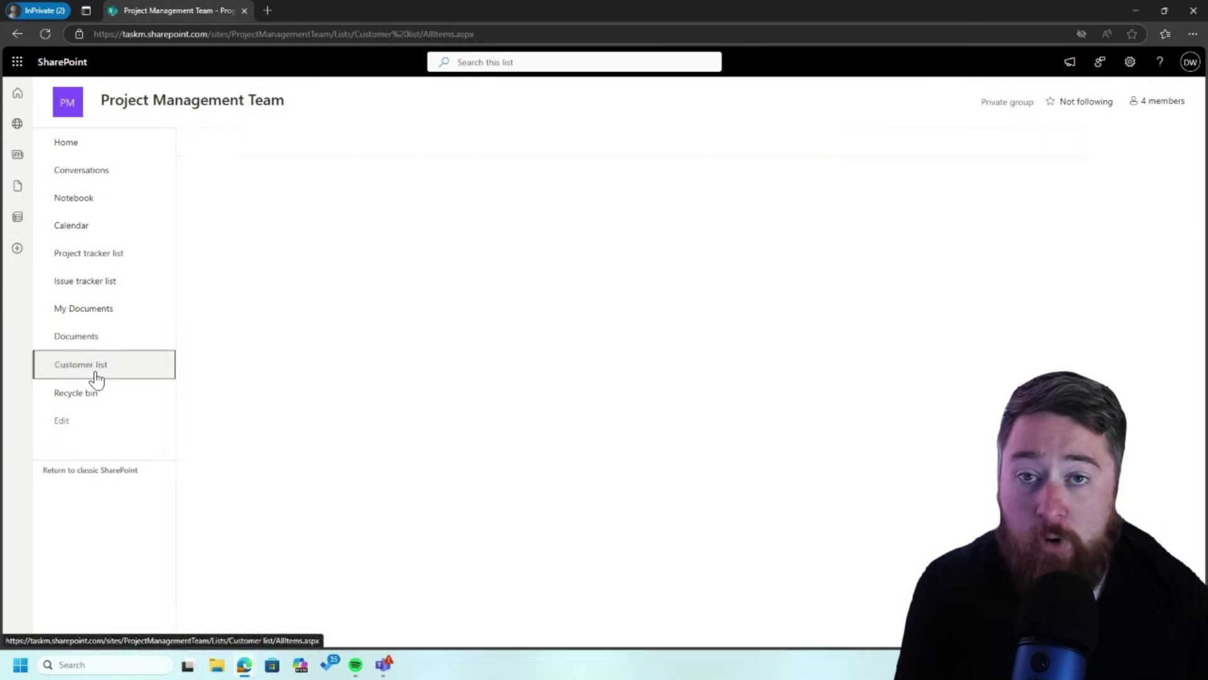